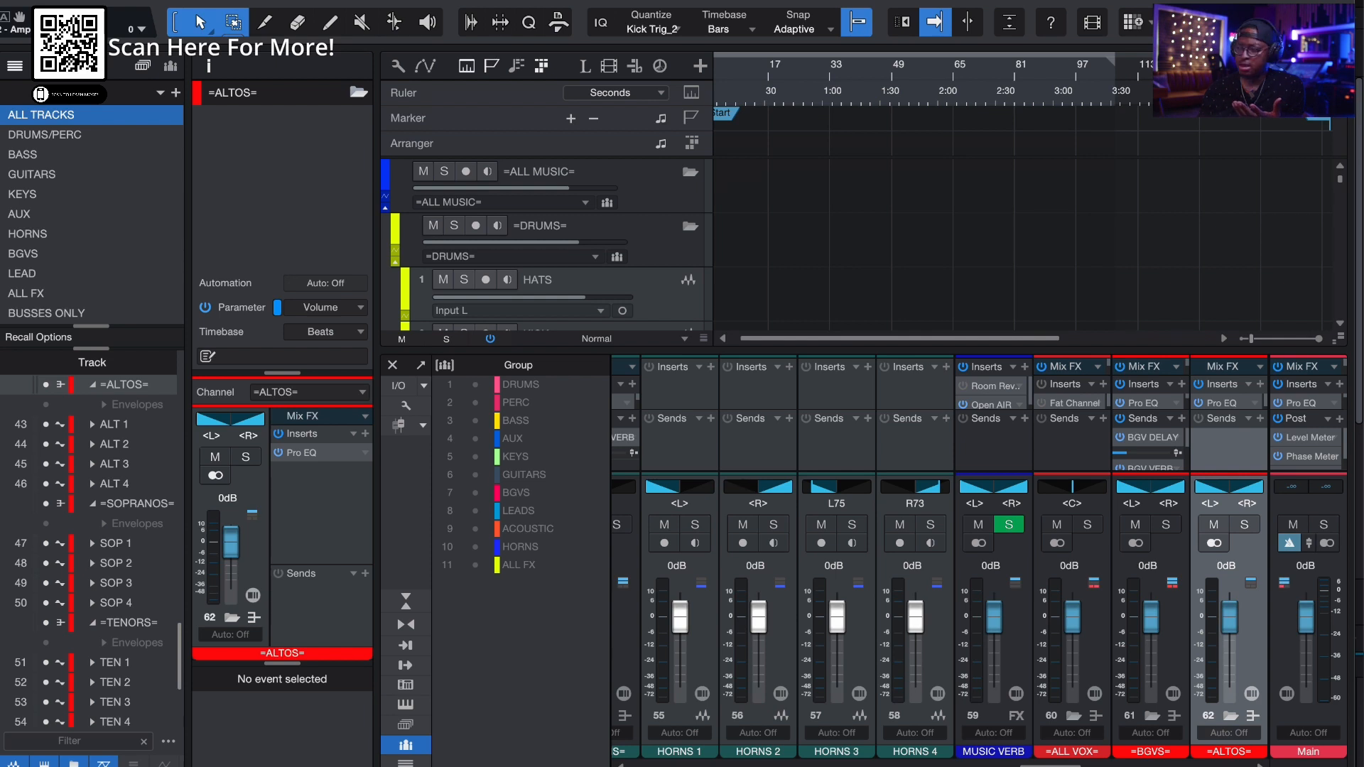
# Hide the mixer console and look over the whole arrangement track list from =ALL MUSIC= to LEAD CRUSH
pyautogui.click(392, 364)
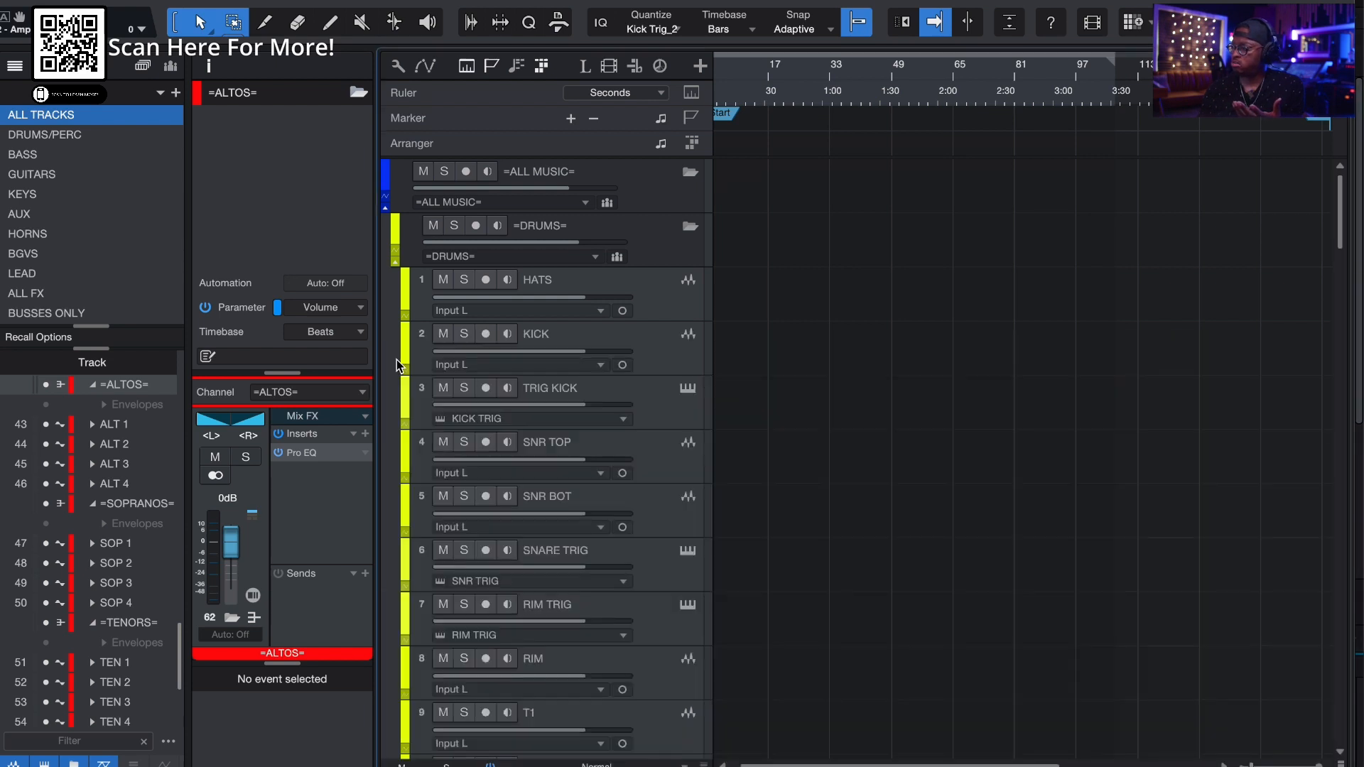
pyautogui.scroll(-1, 723, 498)
pyautogui.scroll(1, 723, 498)
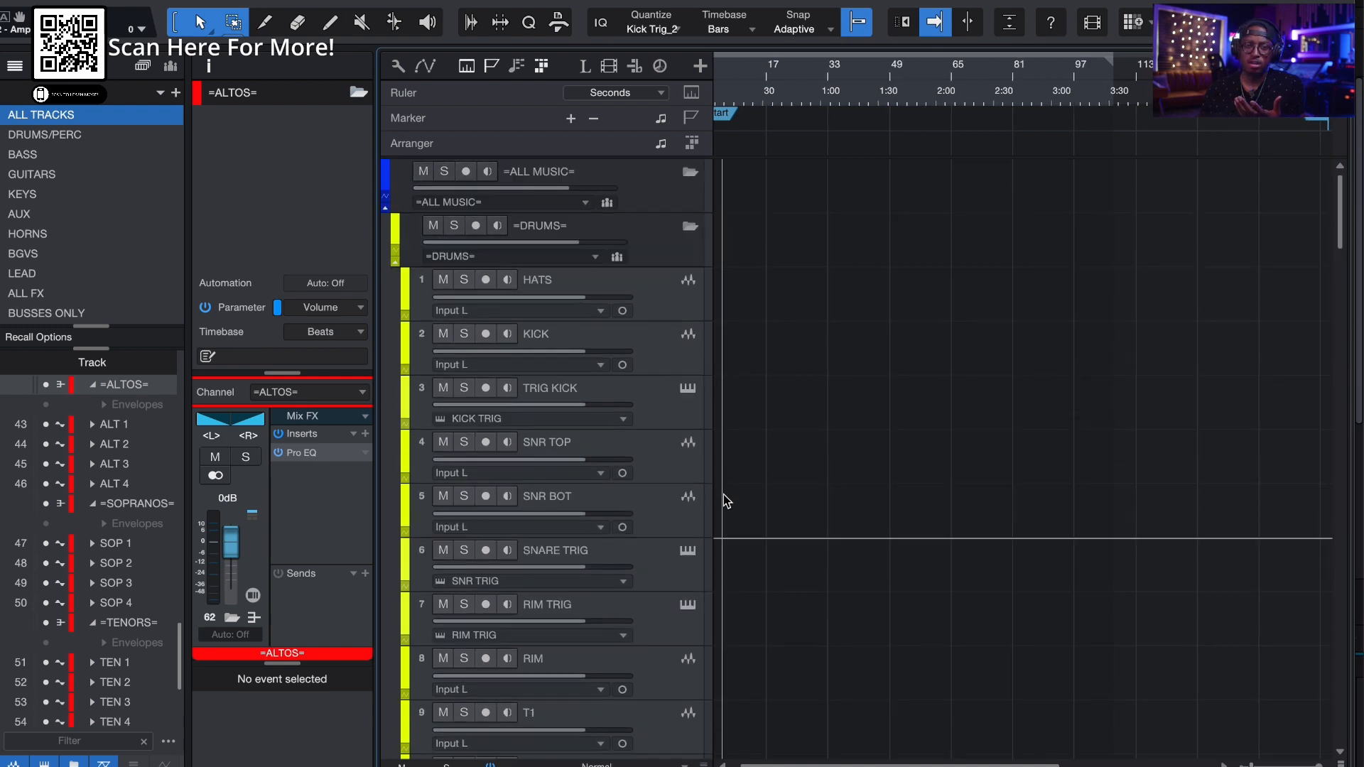
pyautogui.scroll(-15, 723, 498)
pyautogui.scroll(-2, 723, 499)
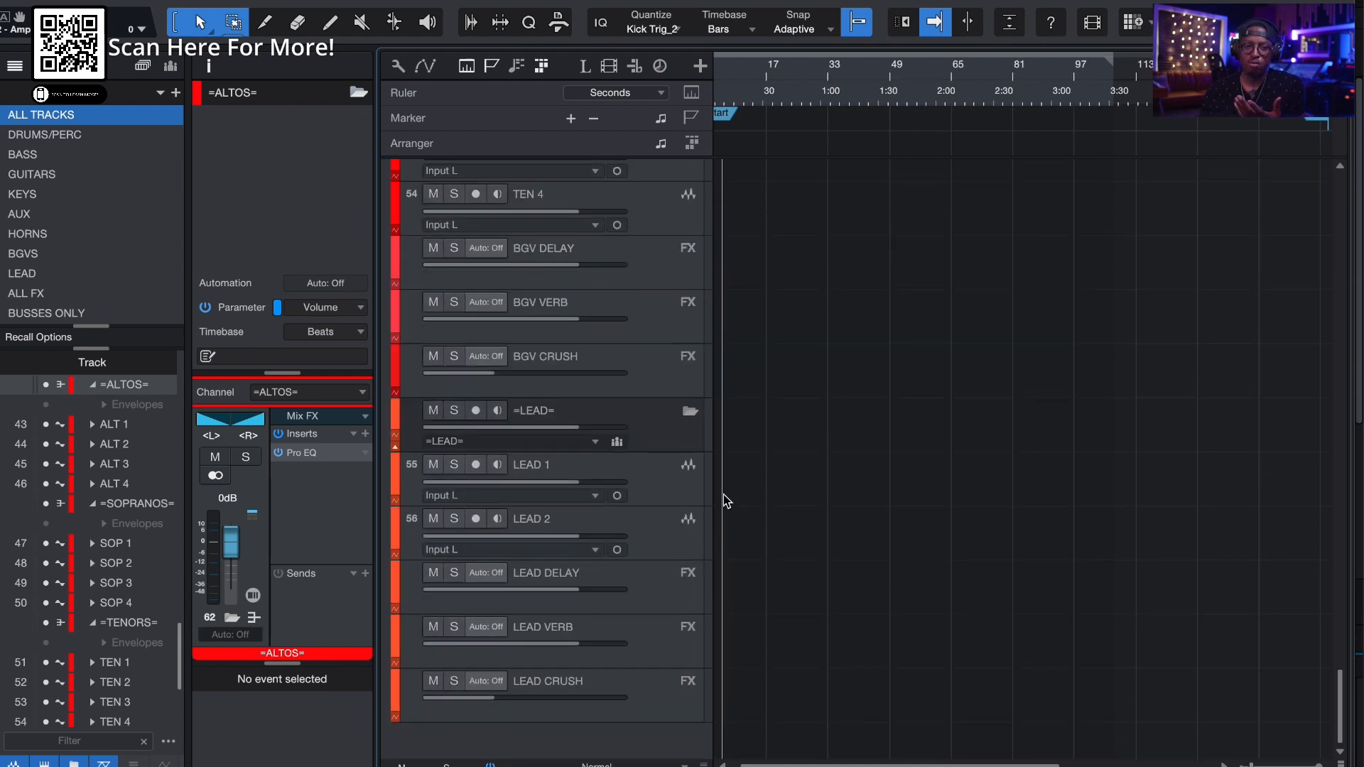
pyautogui.scroll(18, 723, 499)
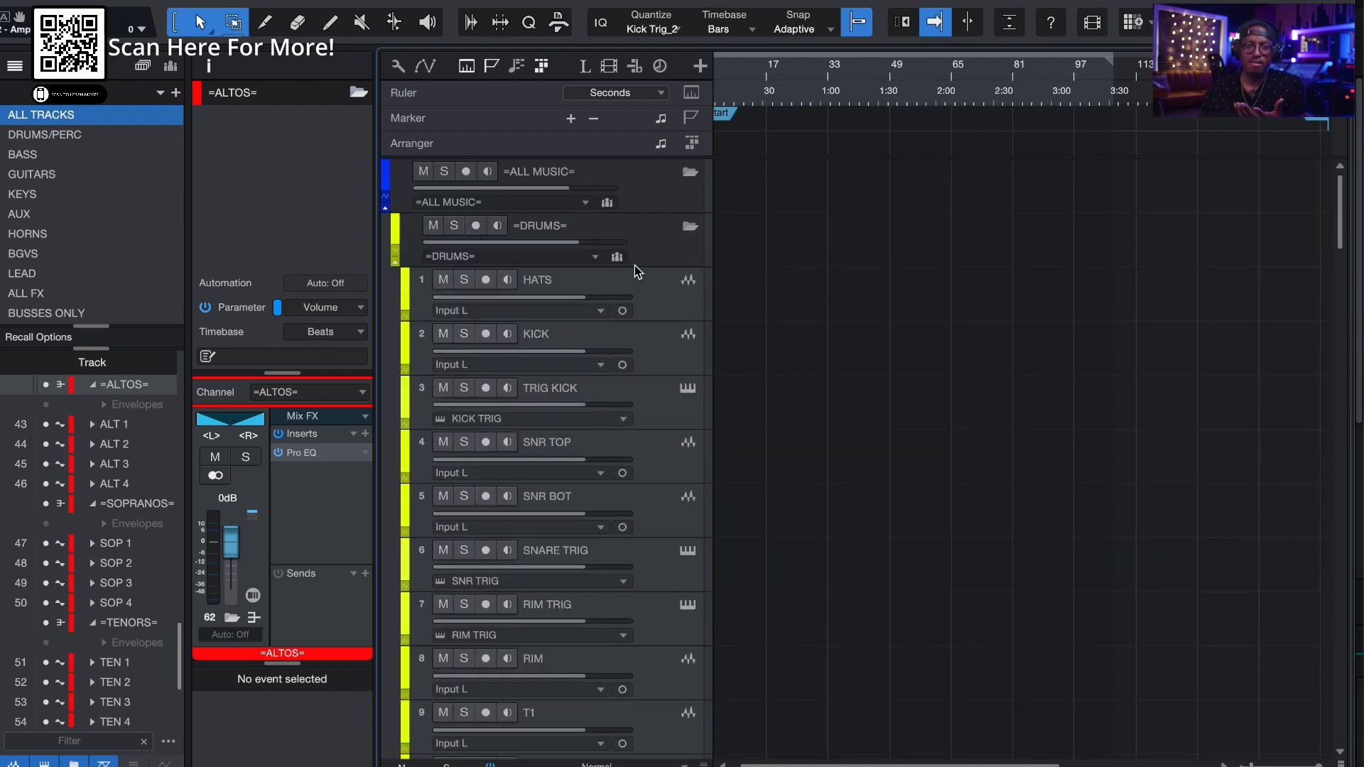
# Collapse the =ALL MUSIC= and =ALL VOX= folder tracks and reopen =ALL VOX=
pyautogui.click(689, 173)
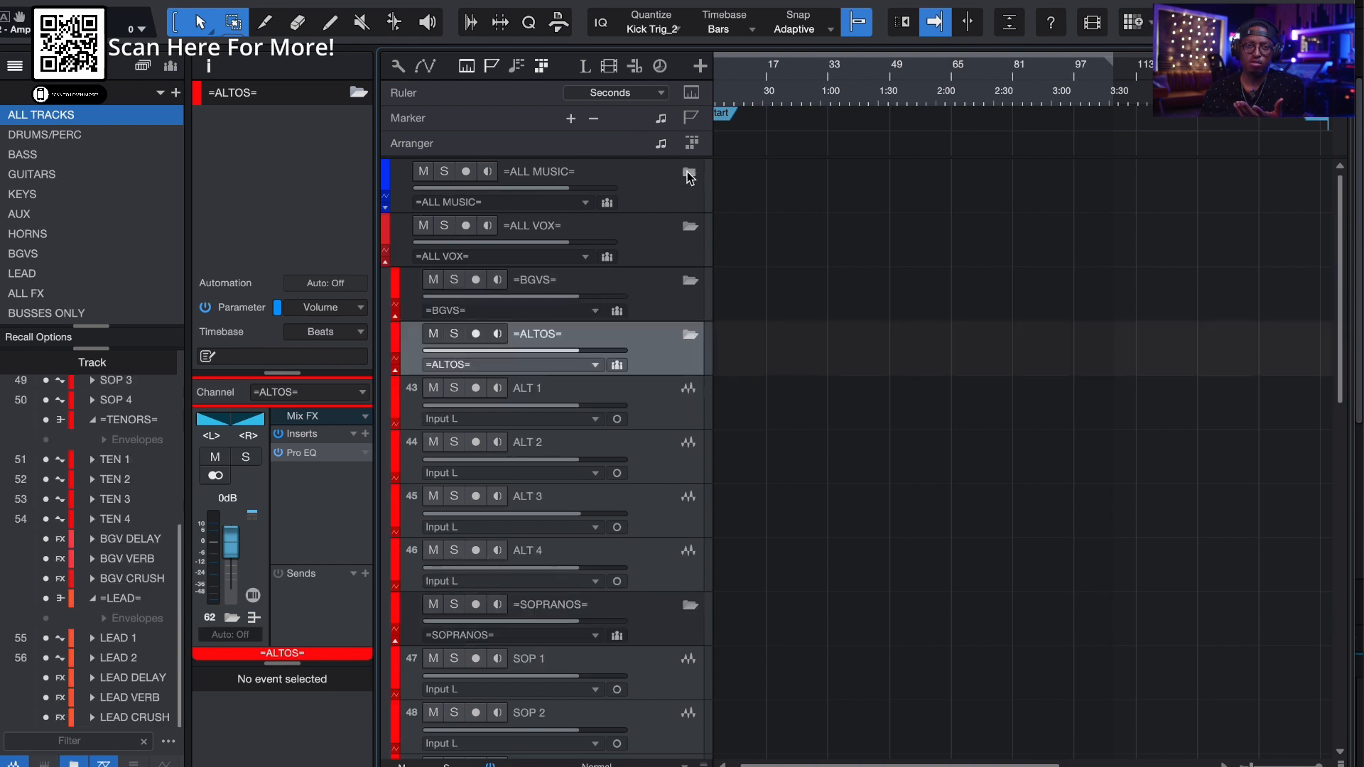
pyautogui.click(689, 227)
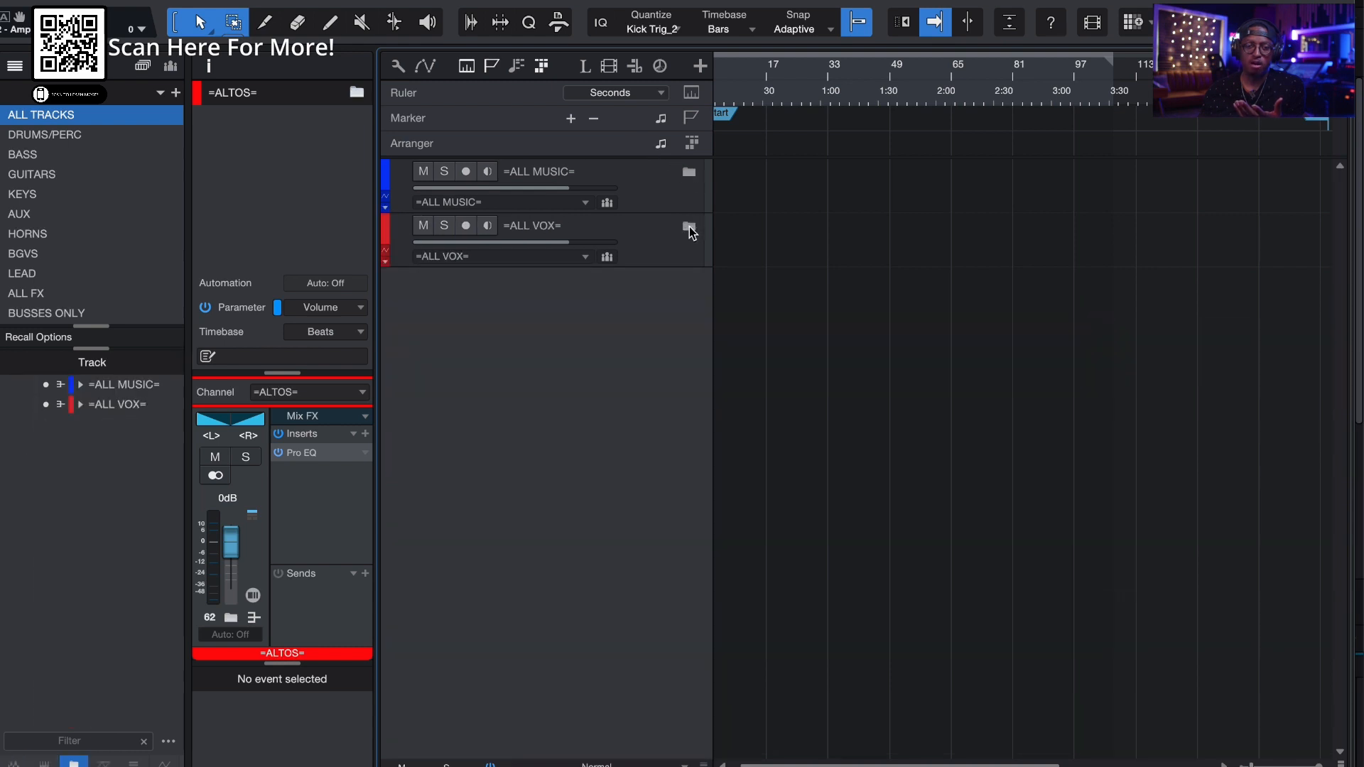
pyautogui.click(687, 228)
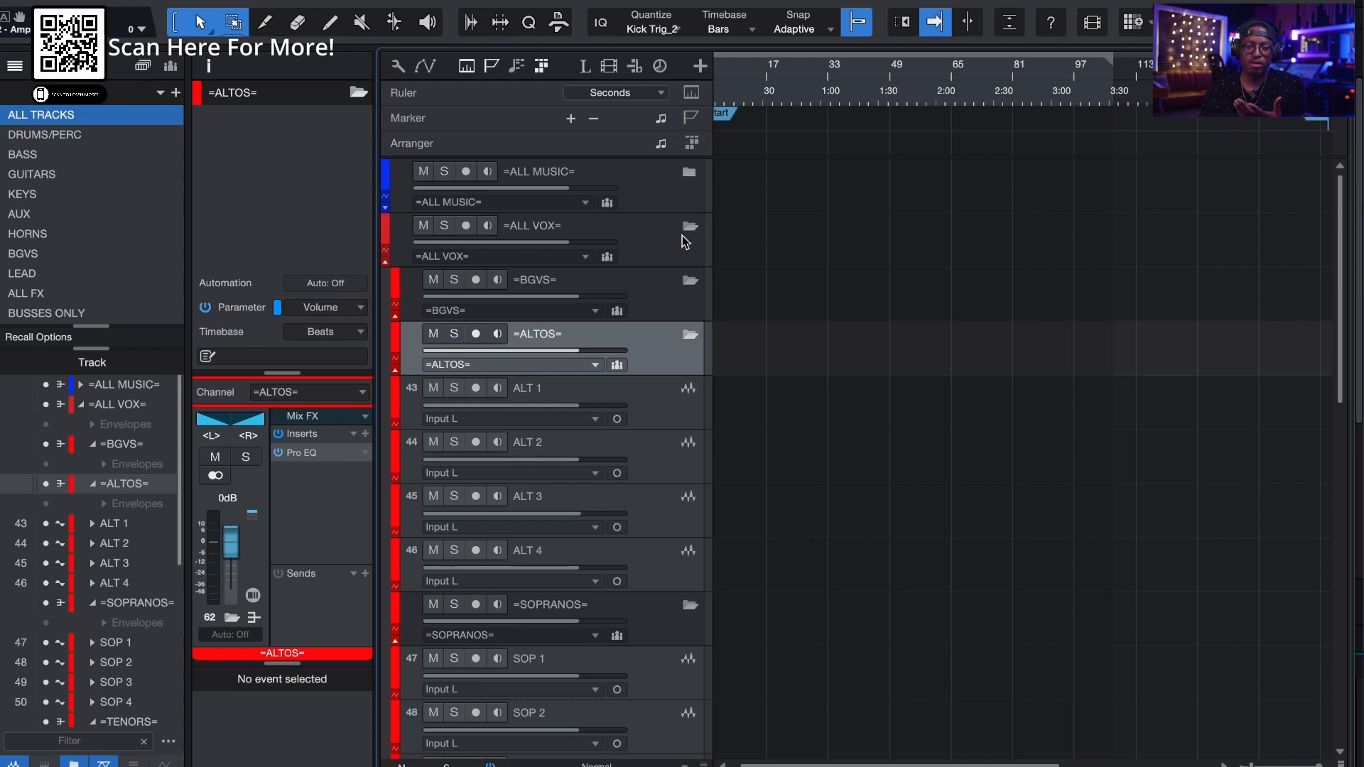
# Review the background vocal tracks inside =ALL VOX= and show the =LEAD= folder track's channel
pyautogui.scroll(-10, 649, 439)
pyautogui.scroll(12, 649, 439)
pyautogui.scroll(-8, 650, 439)
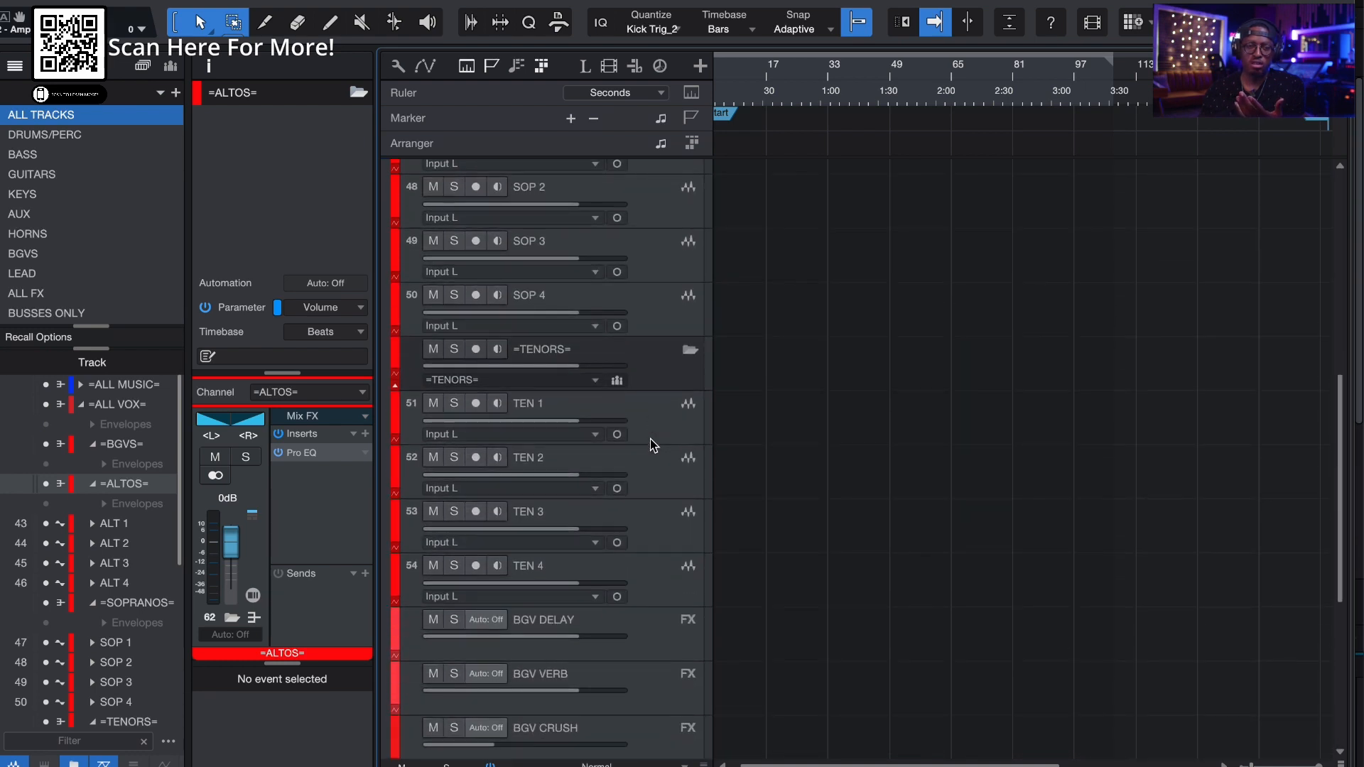
pyautogui.scroll(-7, 650, 439)
pyautogui.click(650, 439)
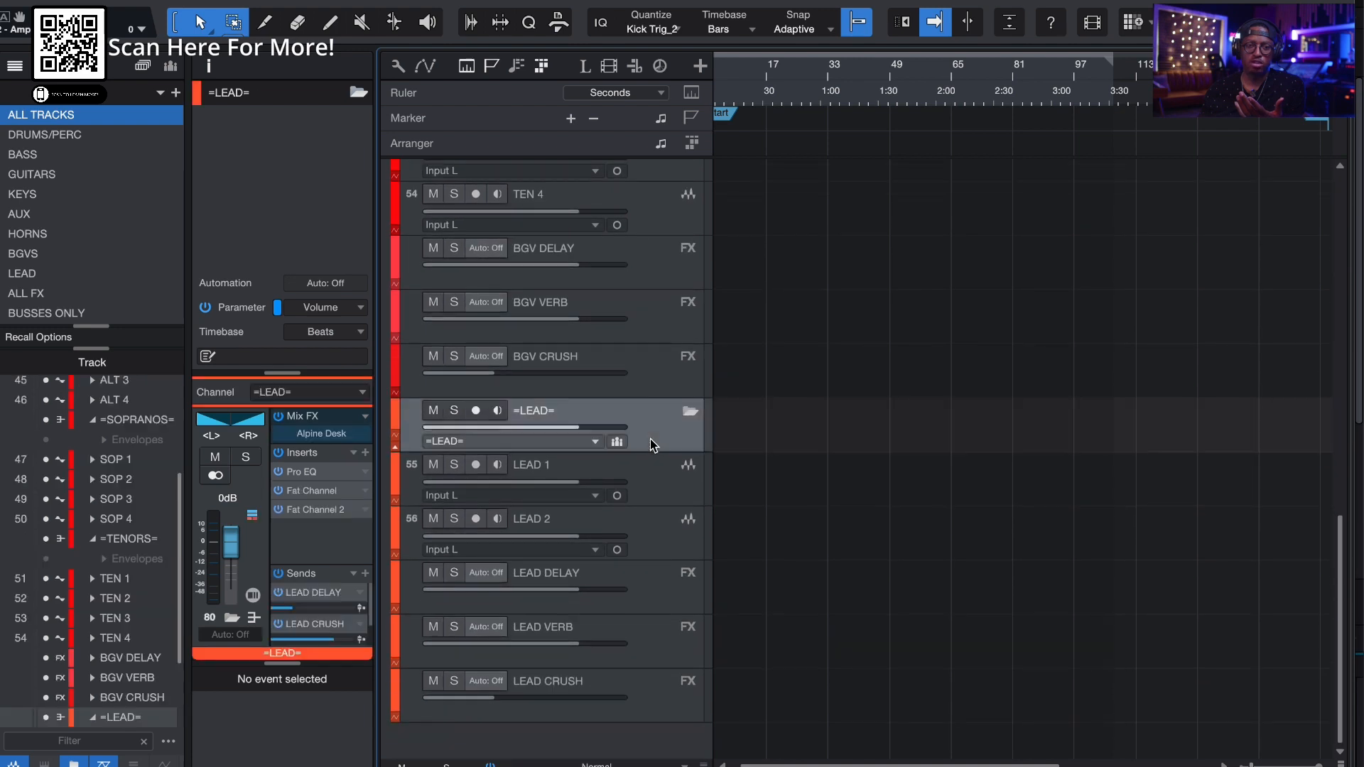
# Examine the channel inserts of the BGV DELAY, BGV VERB and BGV CRUSH effect tracks
pyautogui.scroll(3, 663, 518)
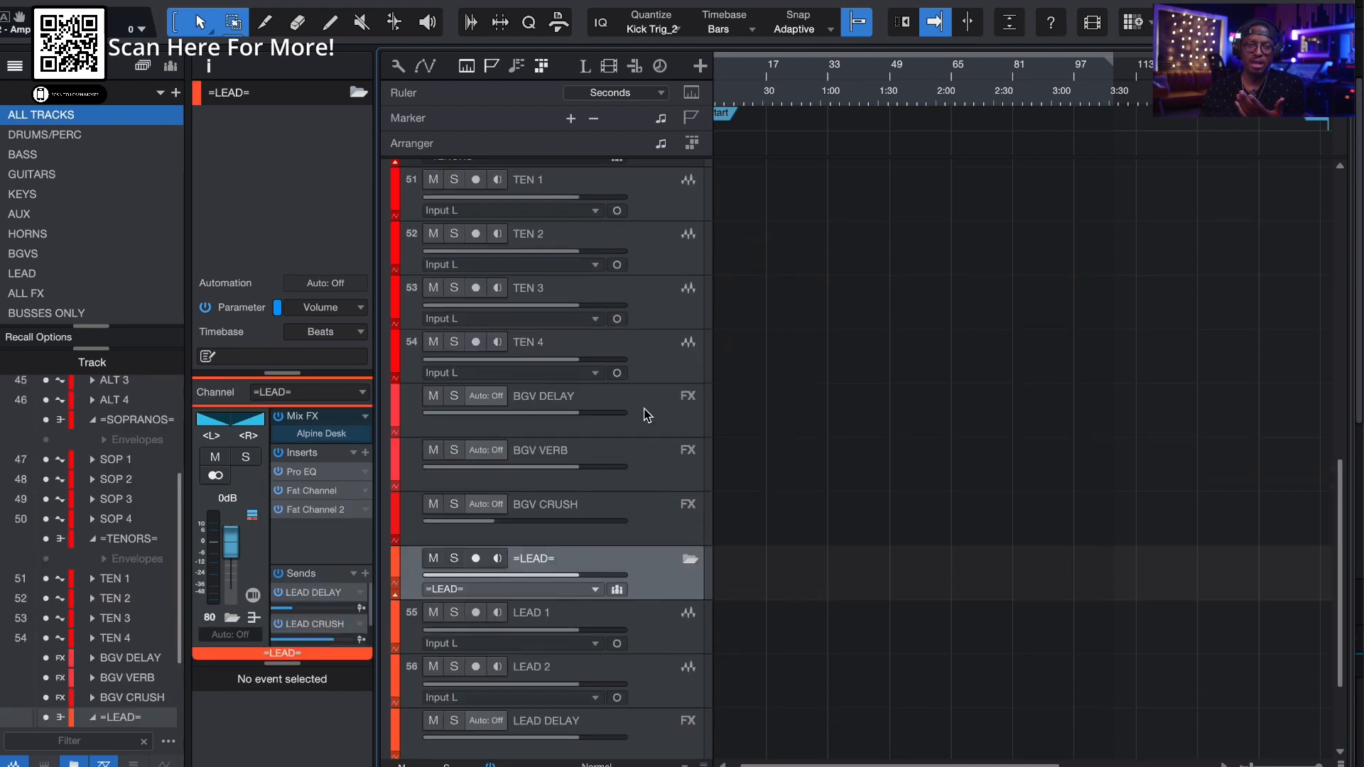
pyautogui.click(645, 401)
pyautogui.click(653, 453)
pyautogui.click(652, 511)
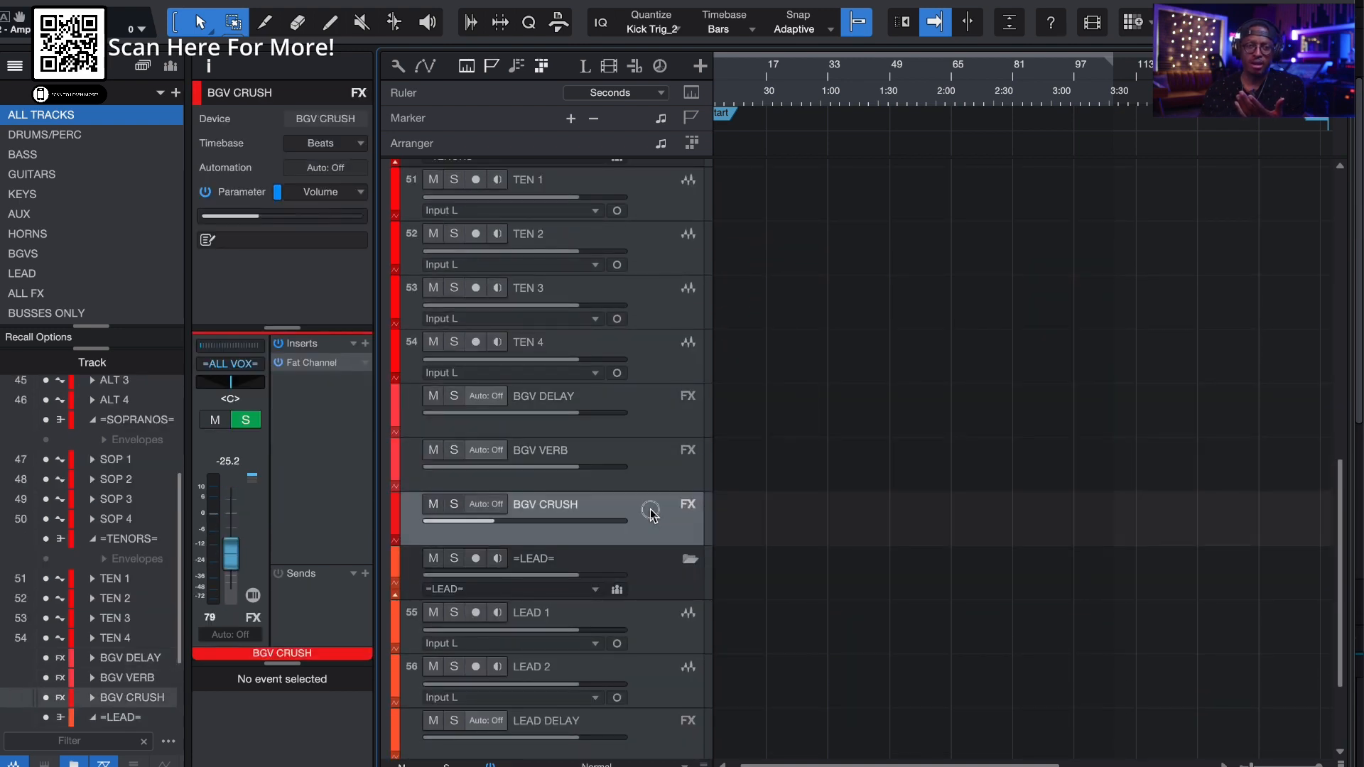
pyautogui.click(650, 472)
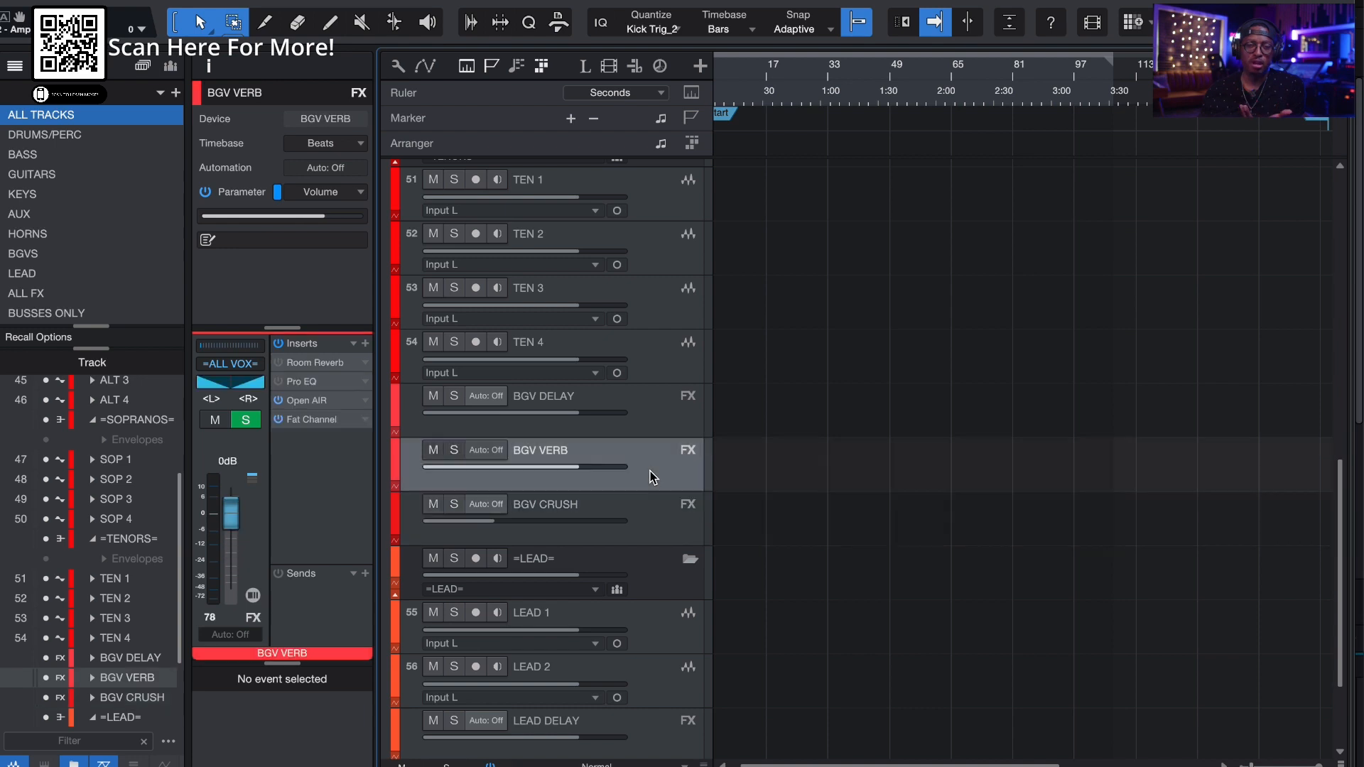
pyautogui.click(644, 417)
pyautogui.scroll(10, 645, 415)
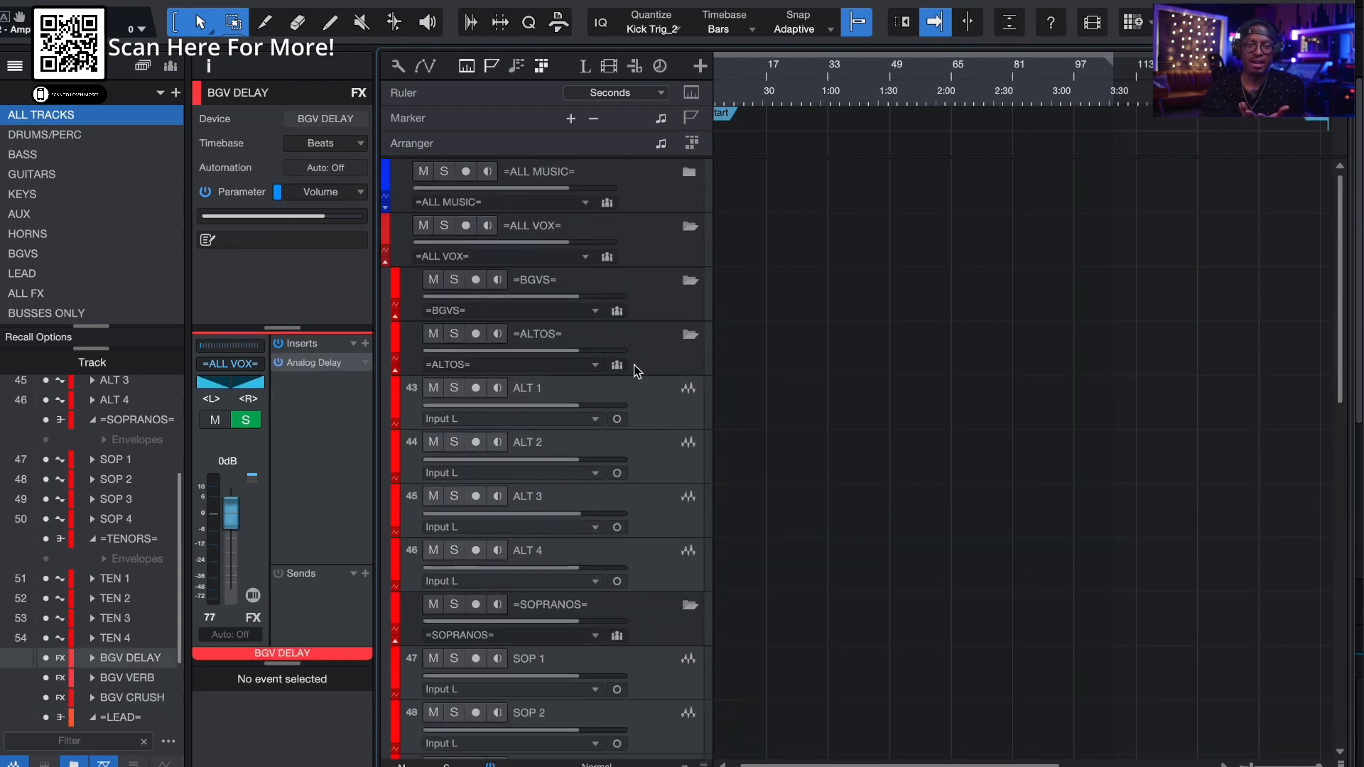
# Collapse the =ALL VOX= folder track and expand the =ALL MUSIC= folder track
pyautogui.click(689, 337)
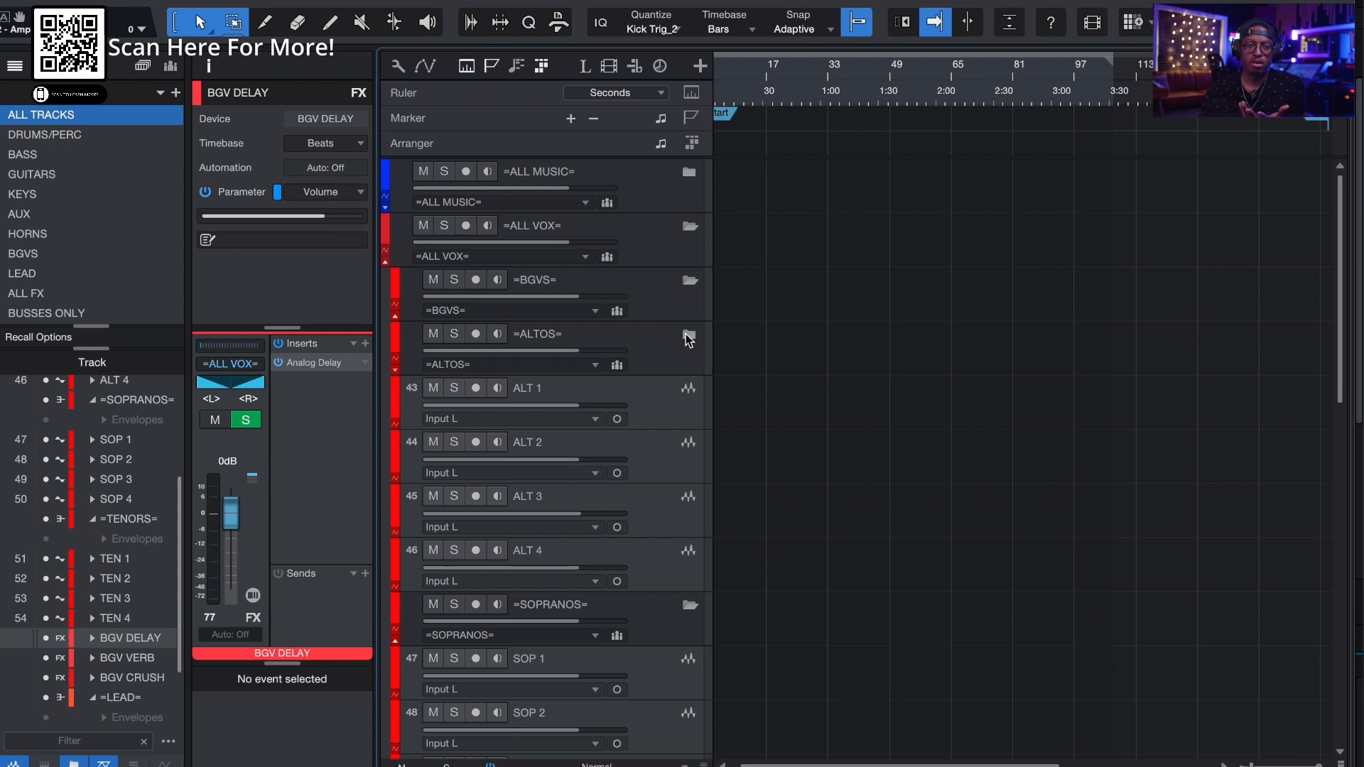
pyautogui.click(689, 337)
pyautogui.click(692, 285)
pyautogui.click(685, 228)
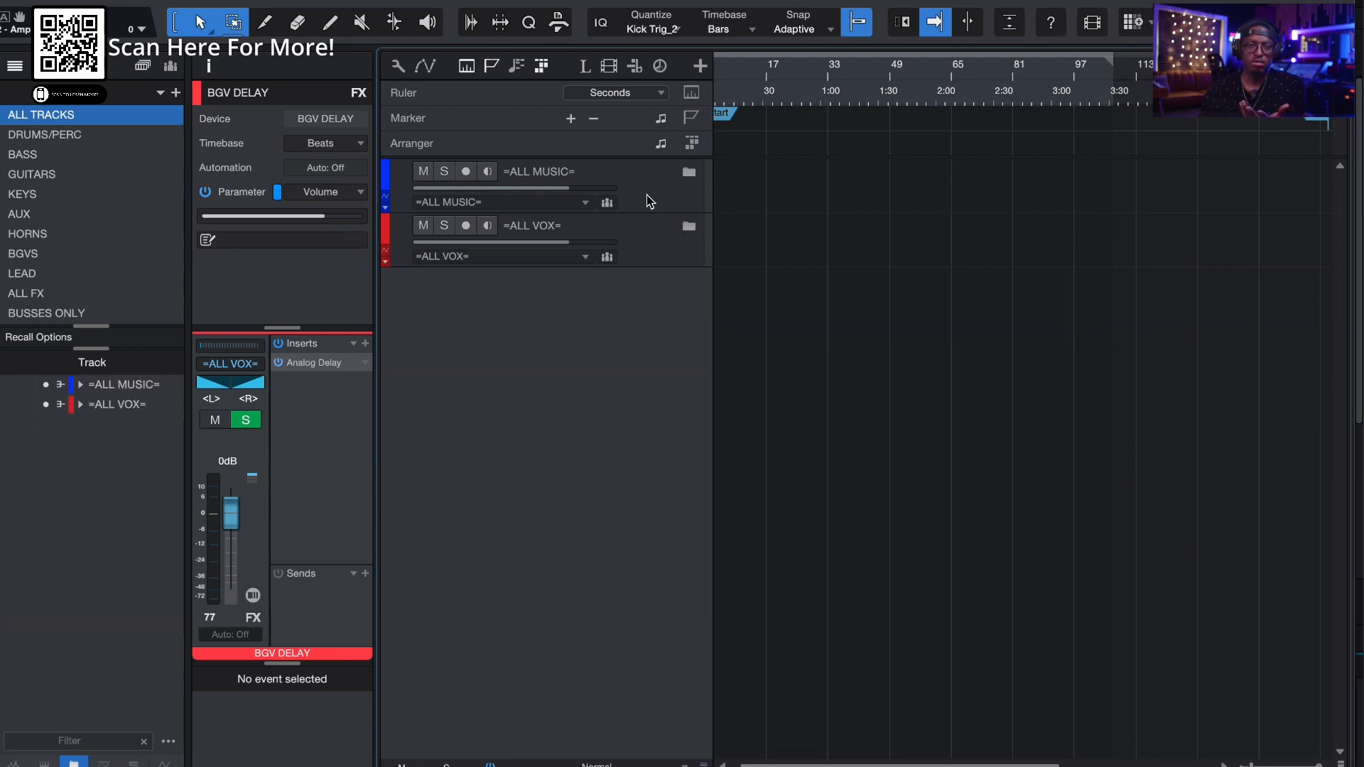
pyautogui.click(684, 174)
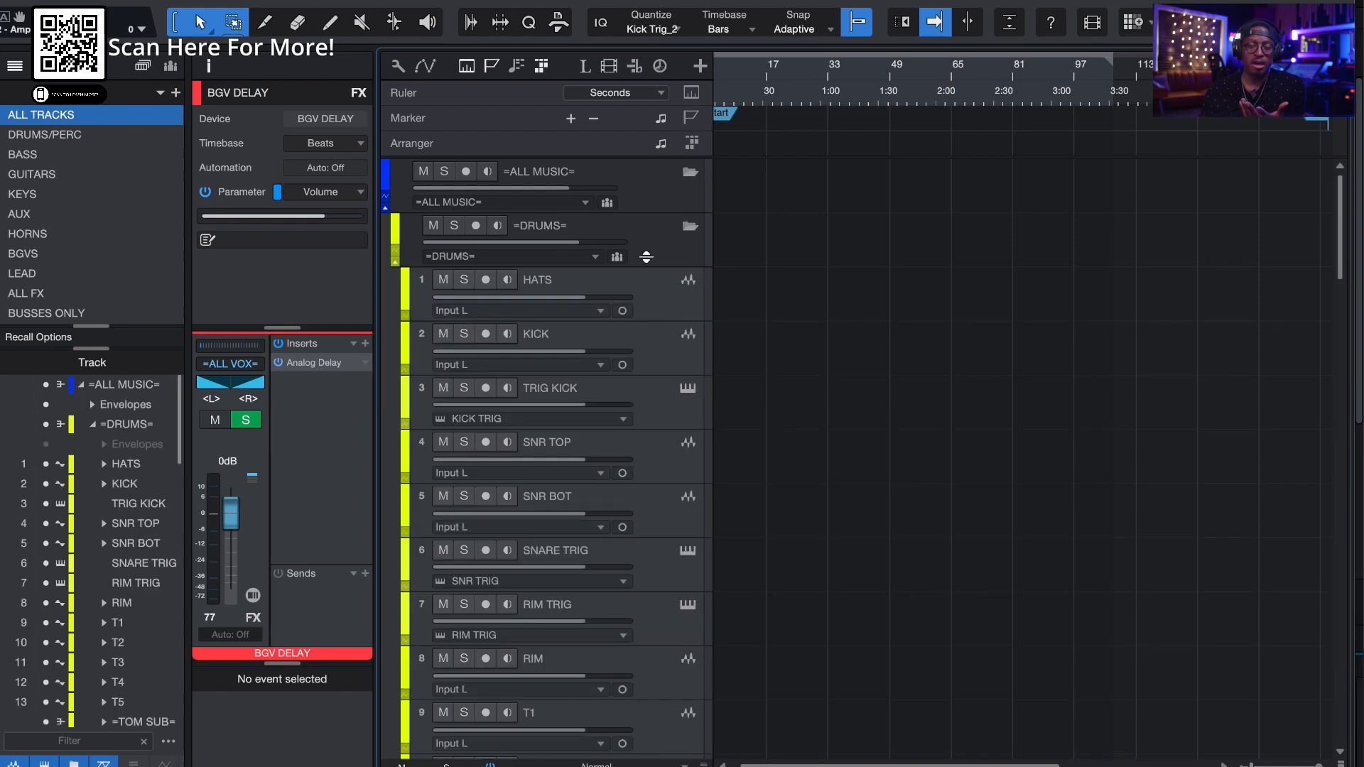
# Review the drum tracks and show the channels of the =CYM SUB= and =PERCS= folders
pyautogui.scroll(-1, 648, 257)
pyautogui.scroll(-20, 648, 257)
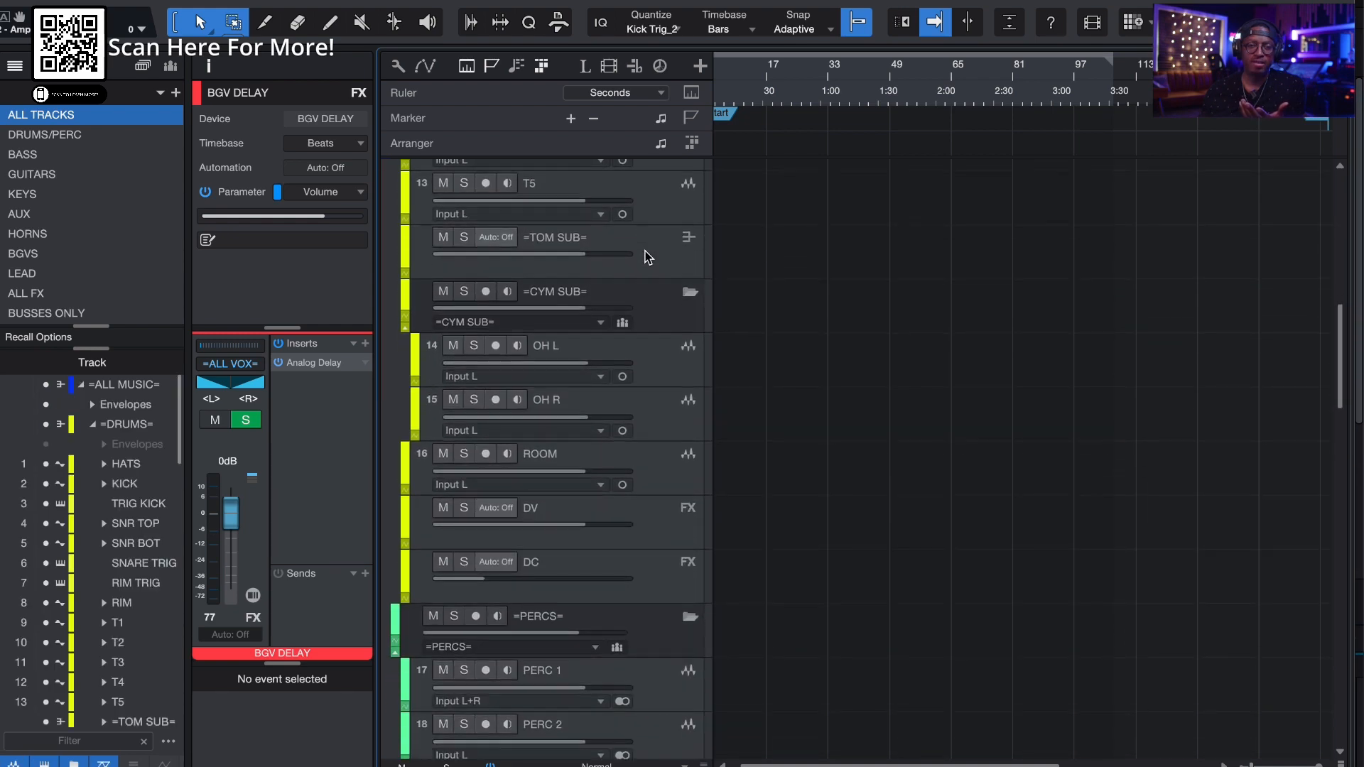
pyautogui.scroll(1, 648, 257)
pyautogui.click(653, 231)
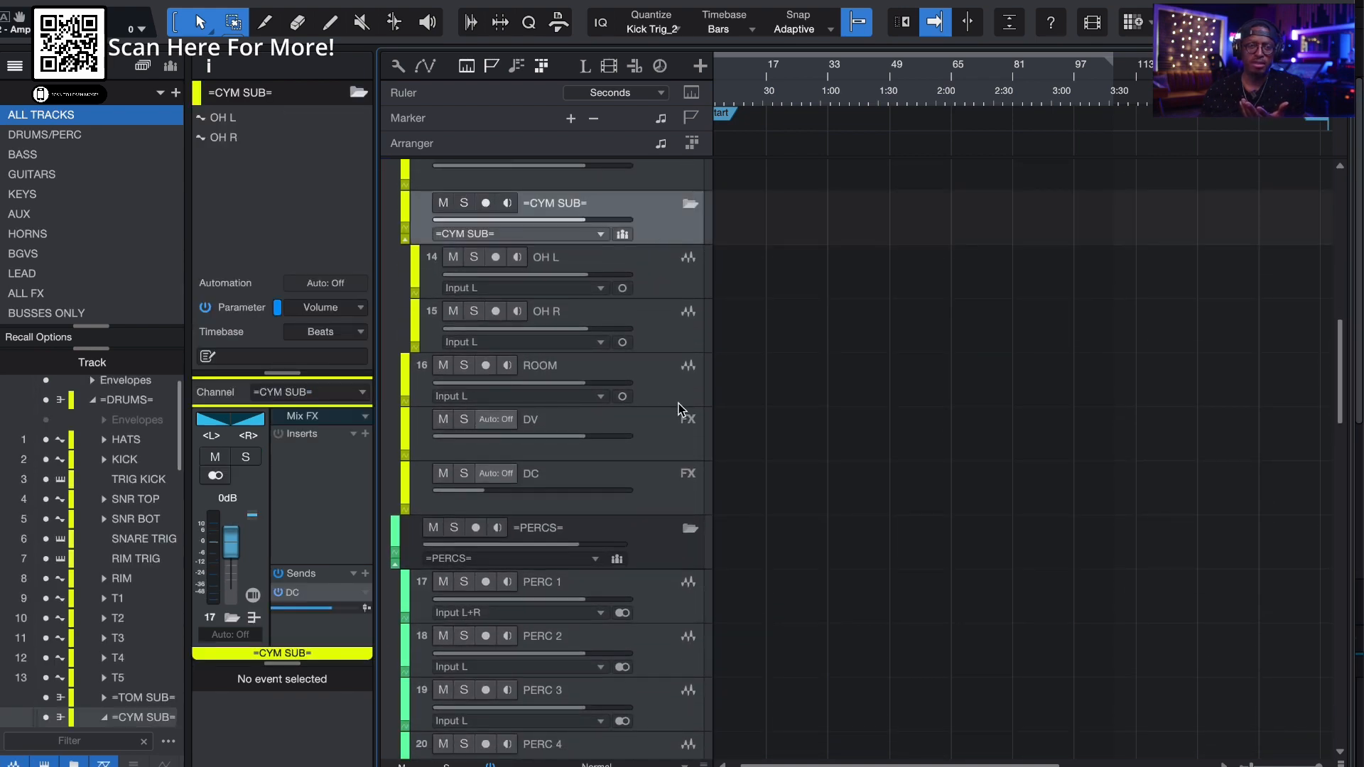
pyautogui.scroll(-4, 675, 398)
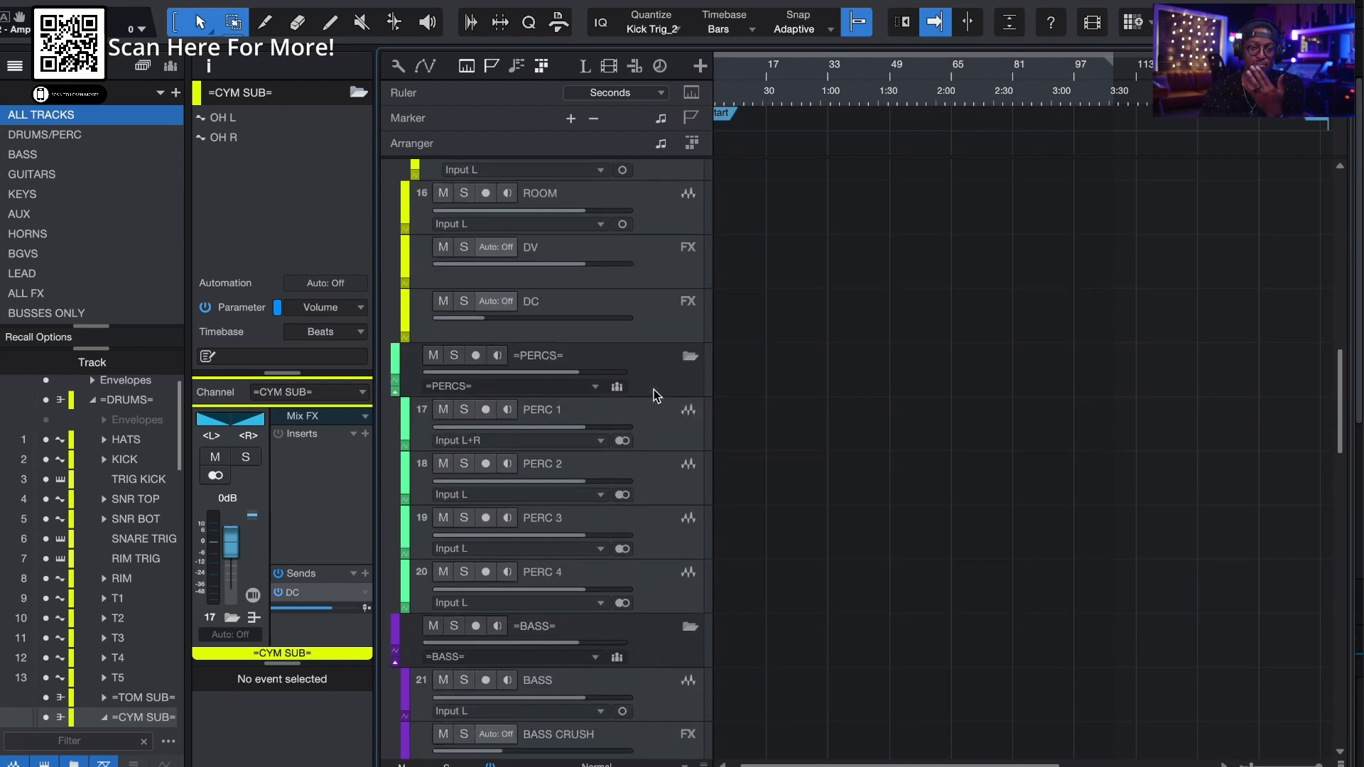
pyautogui.click(657, 392)
# Step through the =BASS=, =GUITARS=, =ACOUSTICS= and =KEYS= folders to examine their channels and contained tracks
pyautogui.scroll(-6, 655, 393)
pyautogui.click(655, 393)
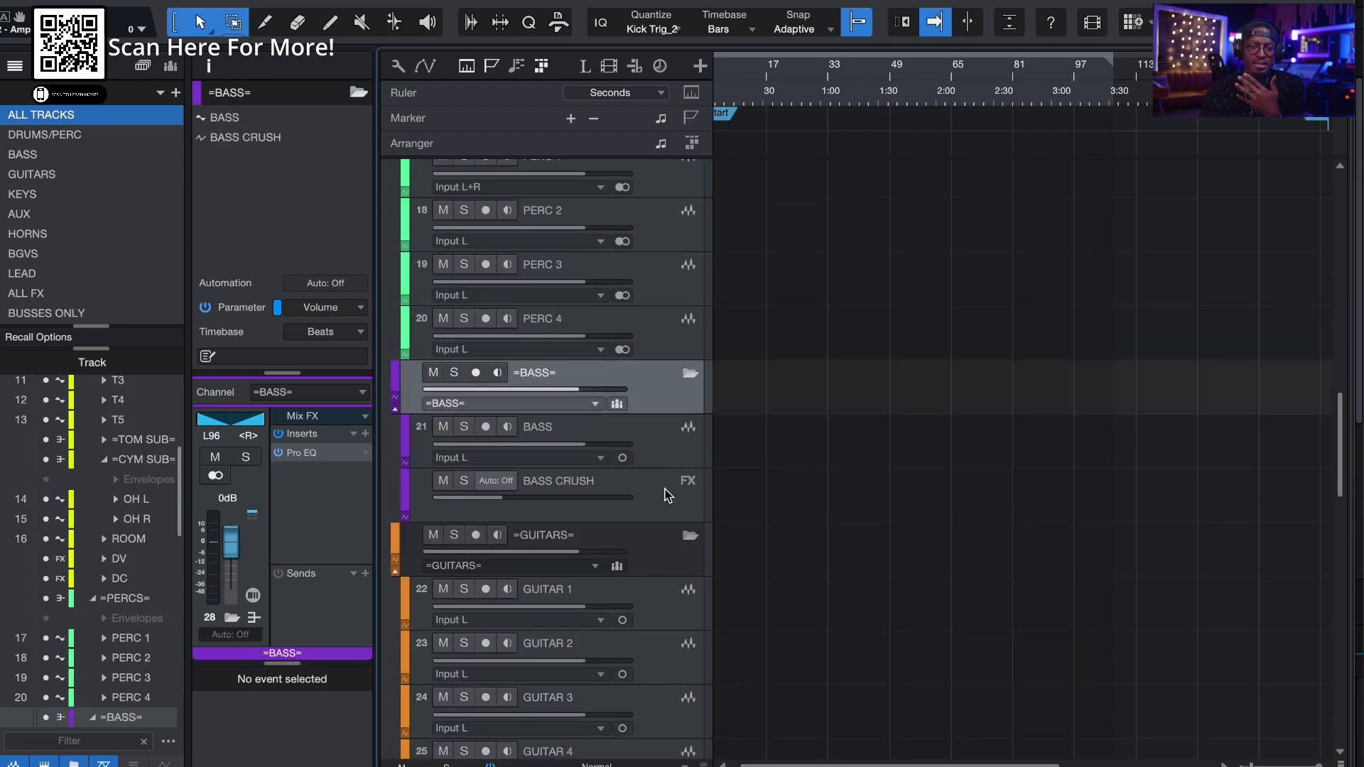
pyautogui.click(655, 536)
pyautogui.scroll(-15, 655, 540)
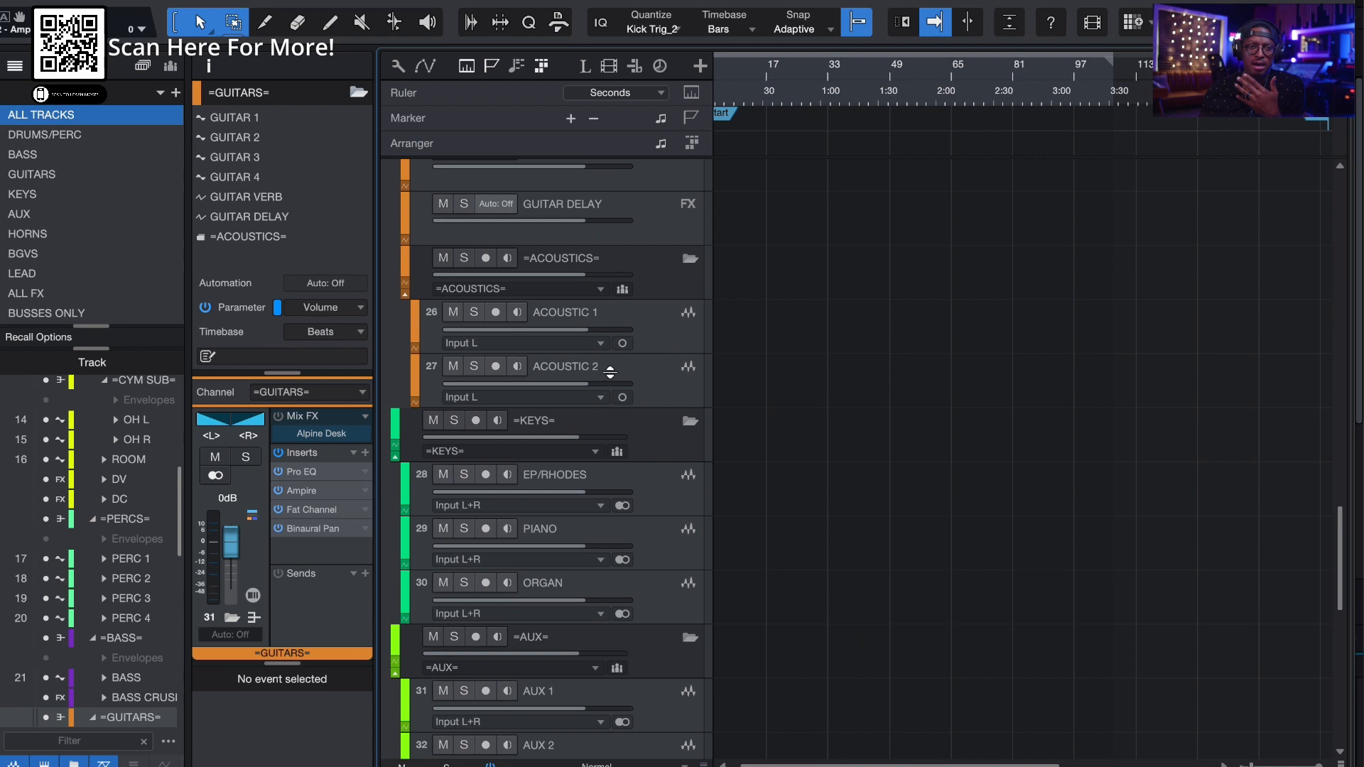
pyautogui.click(644, 293)
pyautogui.click(642, 444)
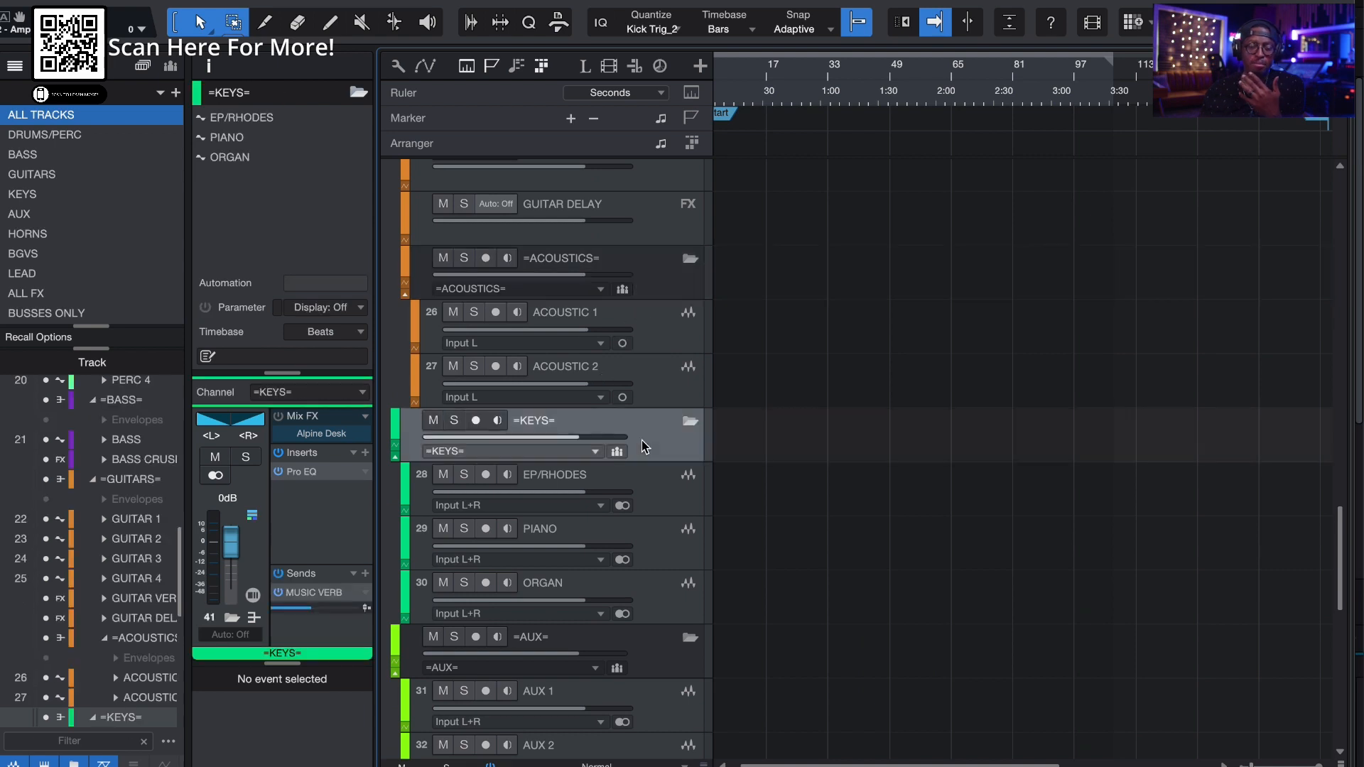
# Examine the =AUX= and =HORNS= folder channels along with the tracks they contain
pyautogui.scroll(-6, 644, 446)
pyautogui.click(632, 384)
pyautogui.scroll(-5, 634, 381)
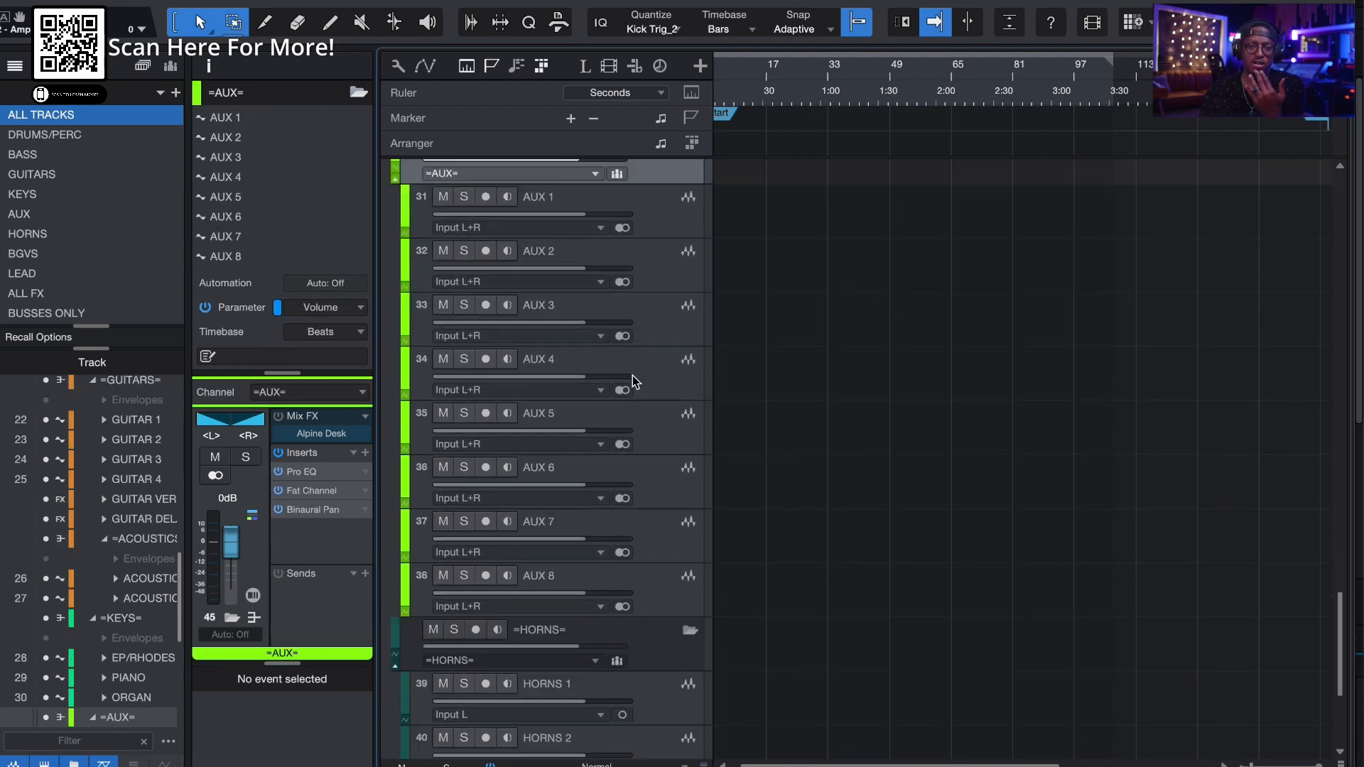
pyautogui.scroll(-3, 633, 398)
pyautogui.click(644, 473)
pyautogui.scroll(-2, 645, 475)
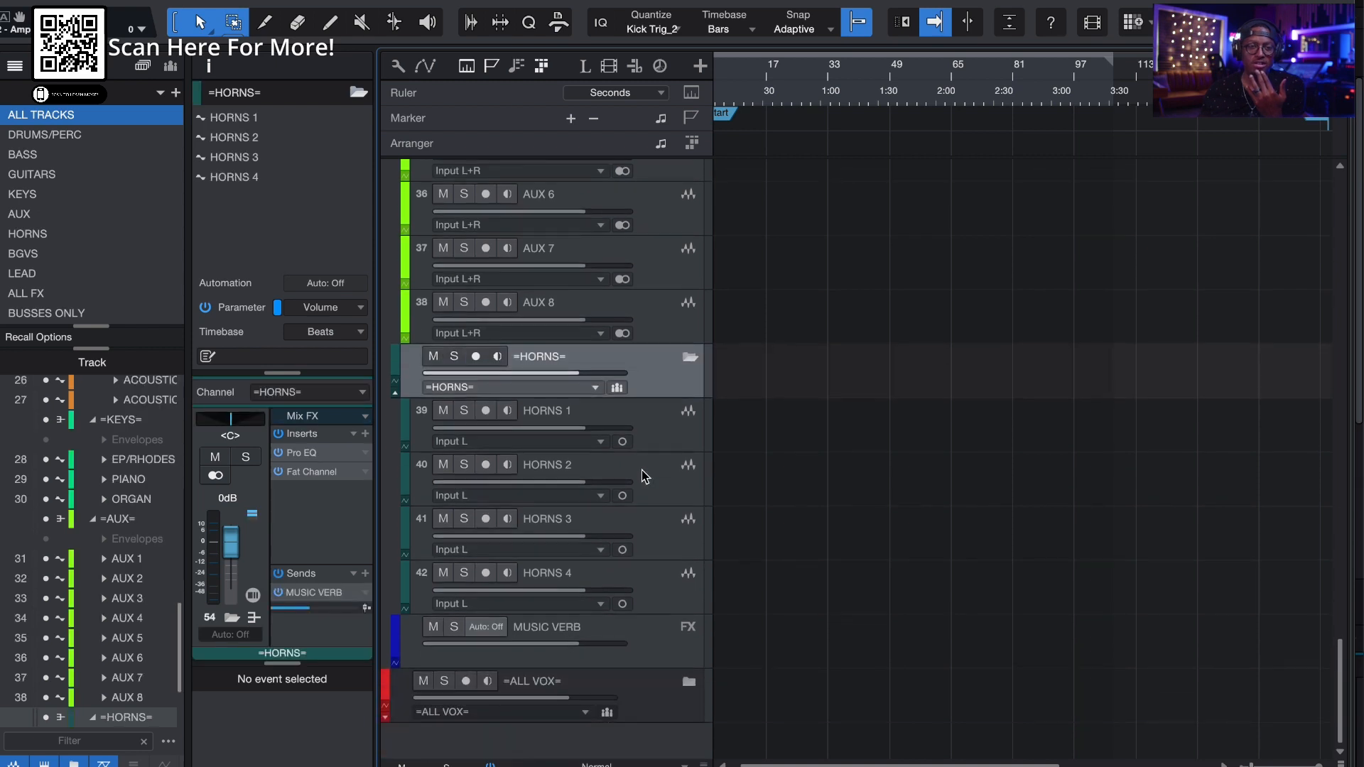
# Return to the start of the music tracks and show the =DRUMS= folder's channel
pyautogui.scroll(20, 661, 581)
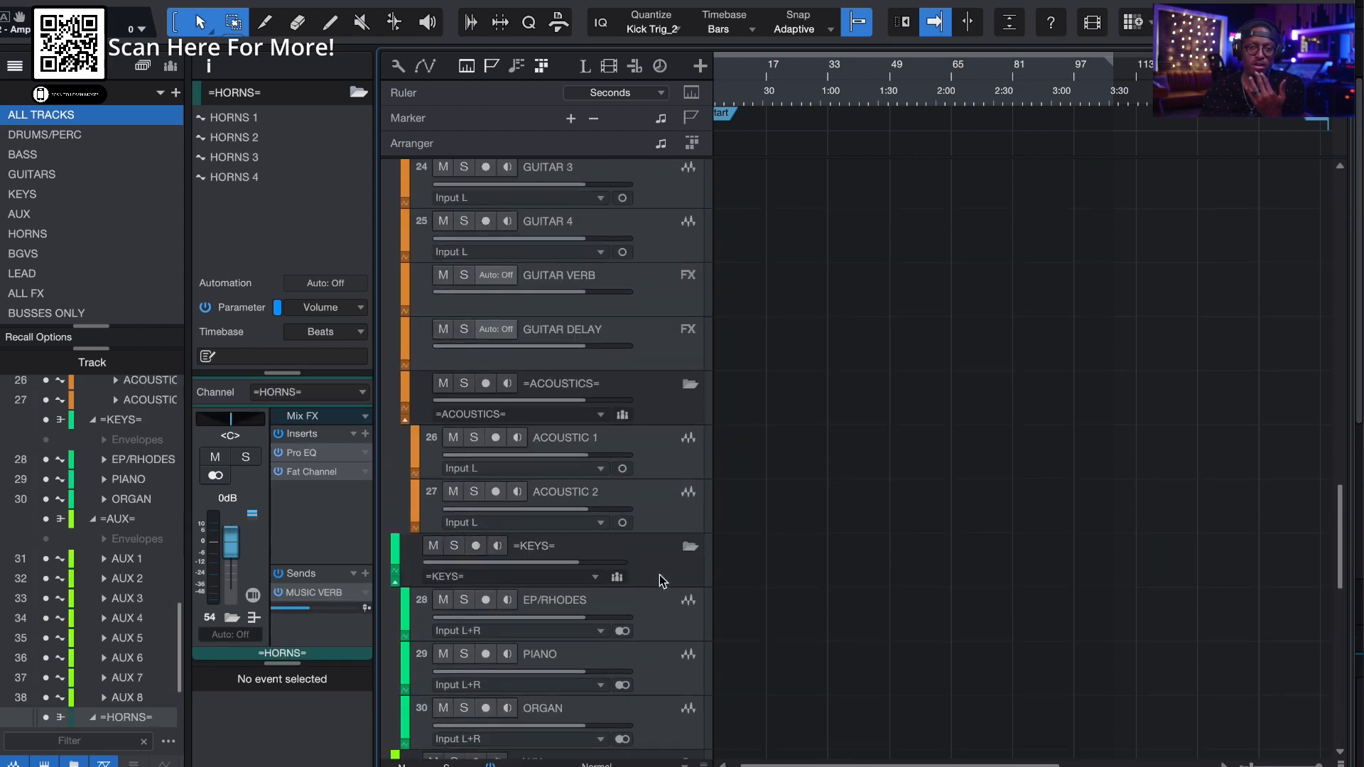
pyautogui.scroll(13, 660, 581)
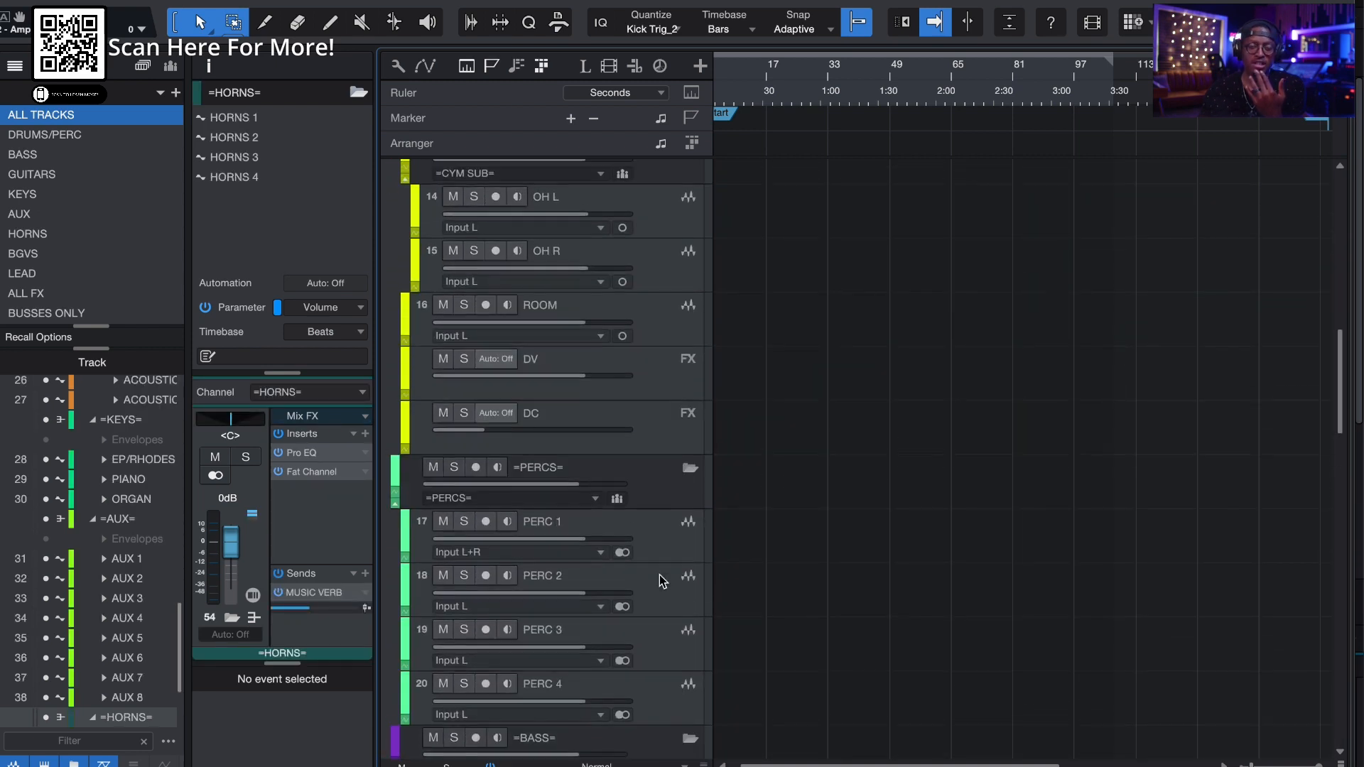
pyautogui.scroll(10, 661, 581)
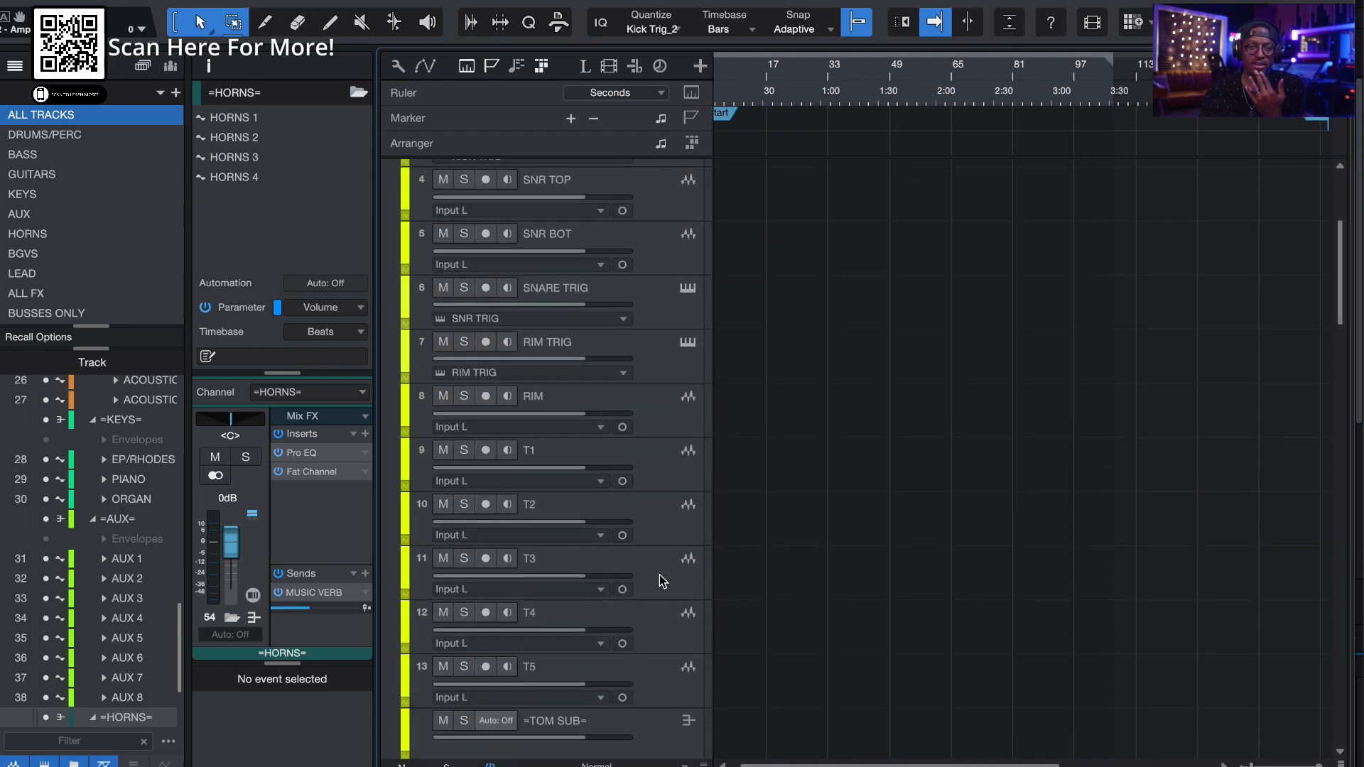
pyautogui.click(645, 252)
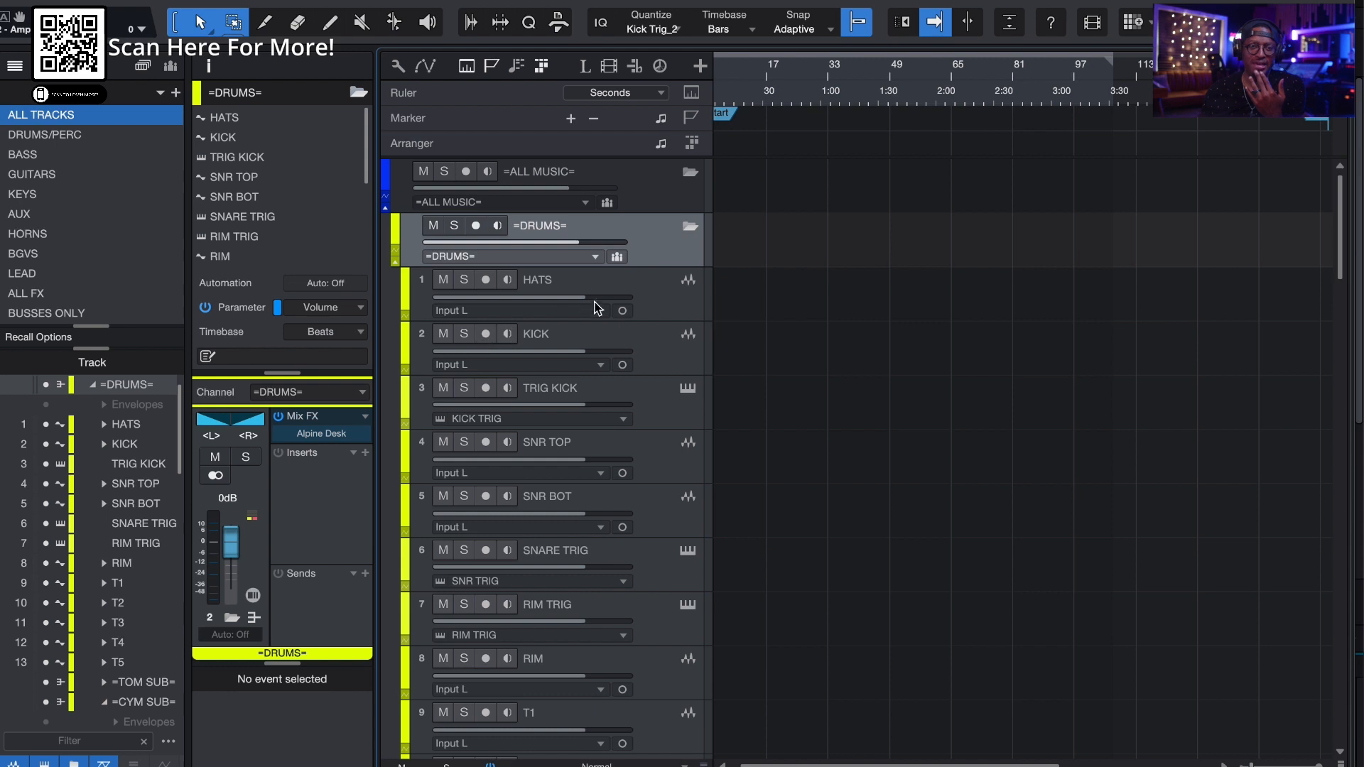
# Inspect the HATS track's Fat Channel insert, including its Compressor section, and close it before checking the Pro EQ insert
pyautogui.click(646, 291)
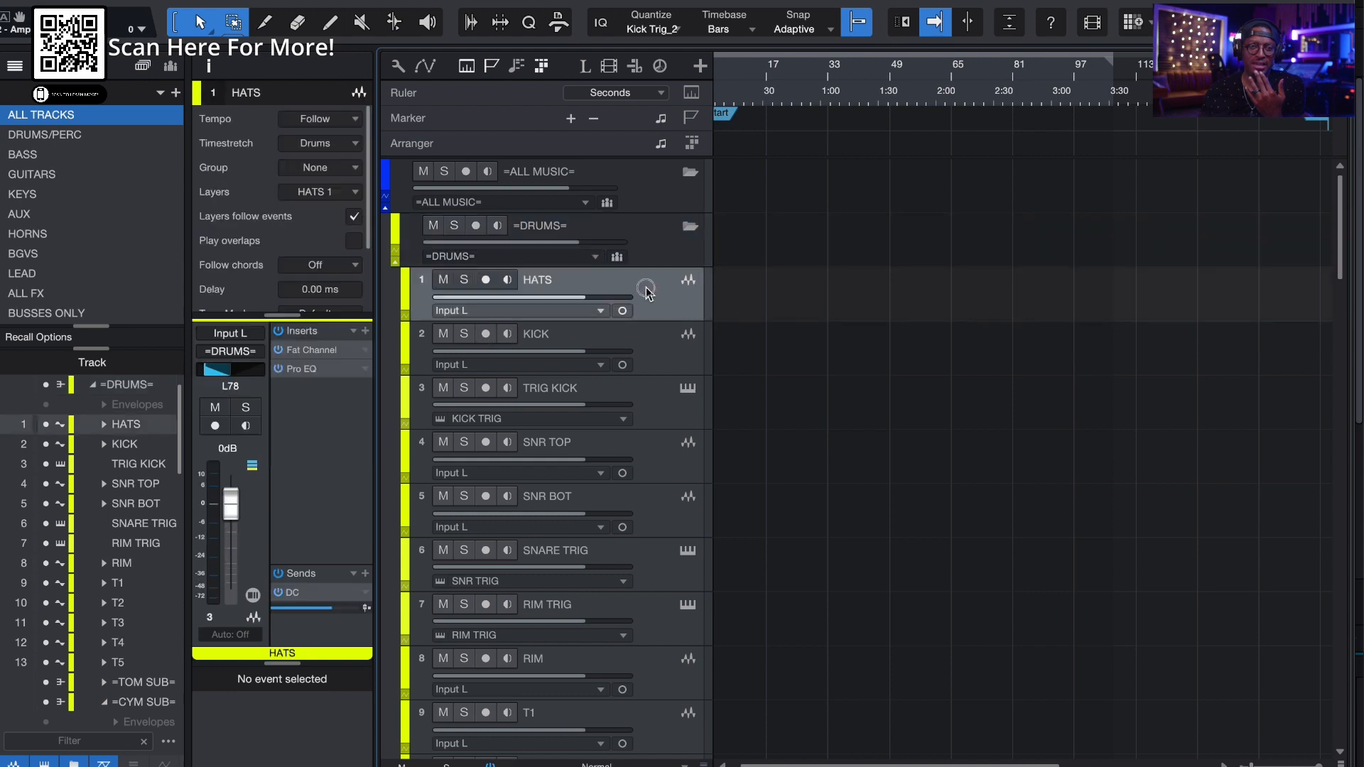
pyautogui.doubleClick(320, 351)
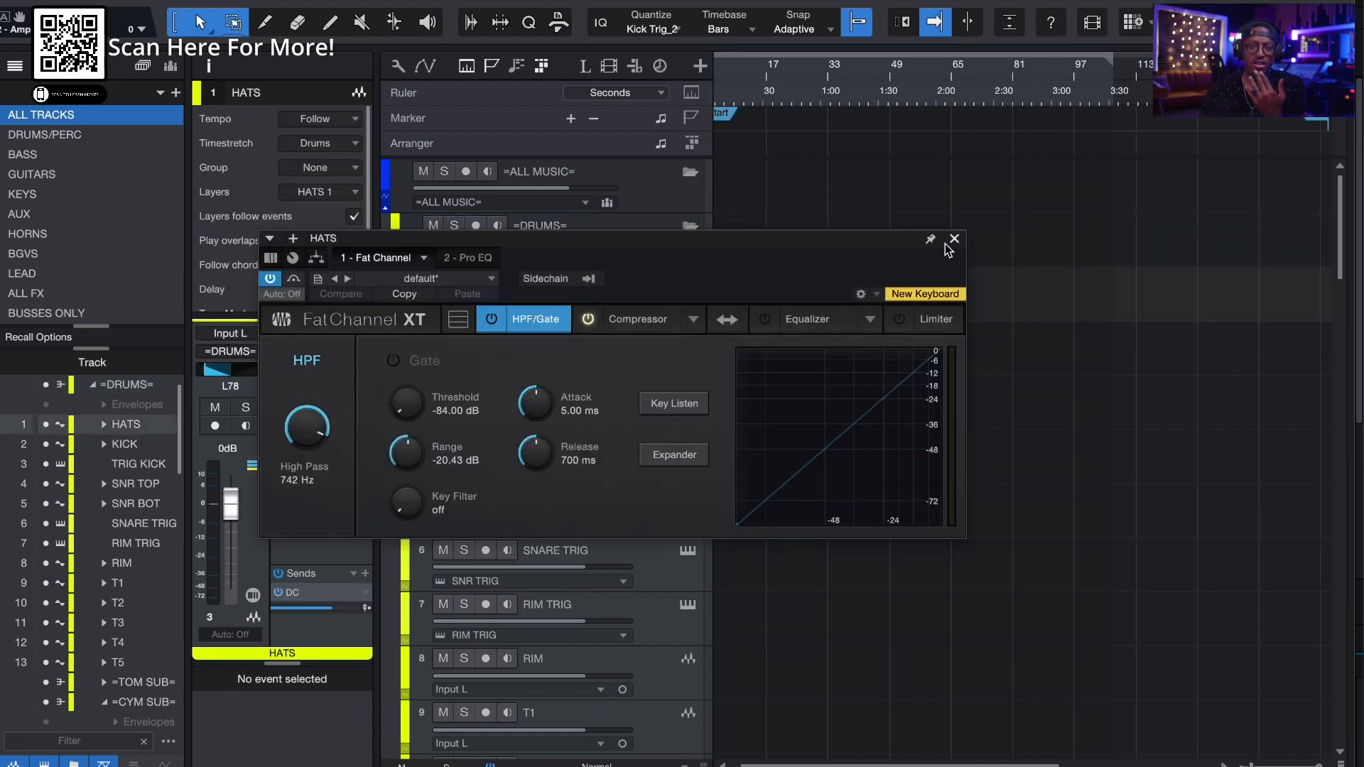
pyautogui.click(665, 321)
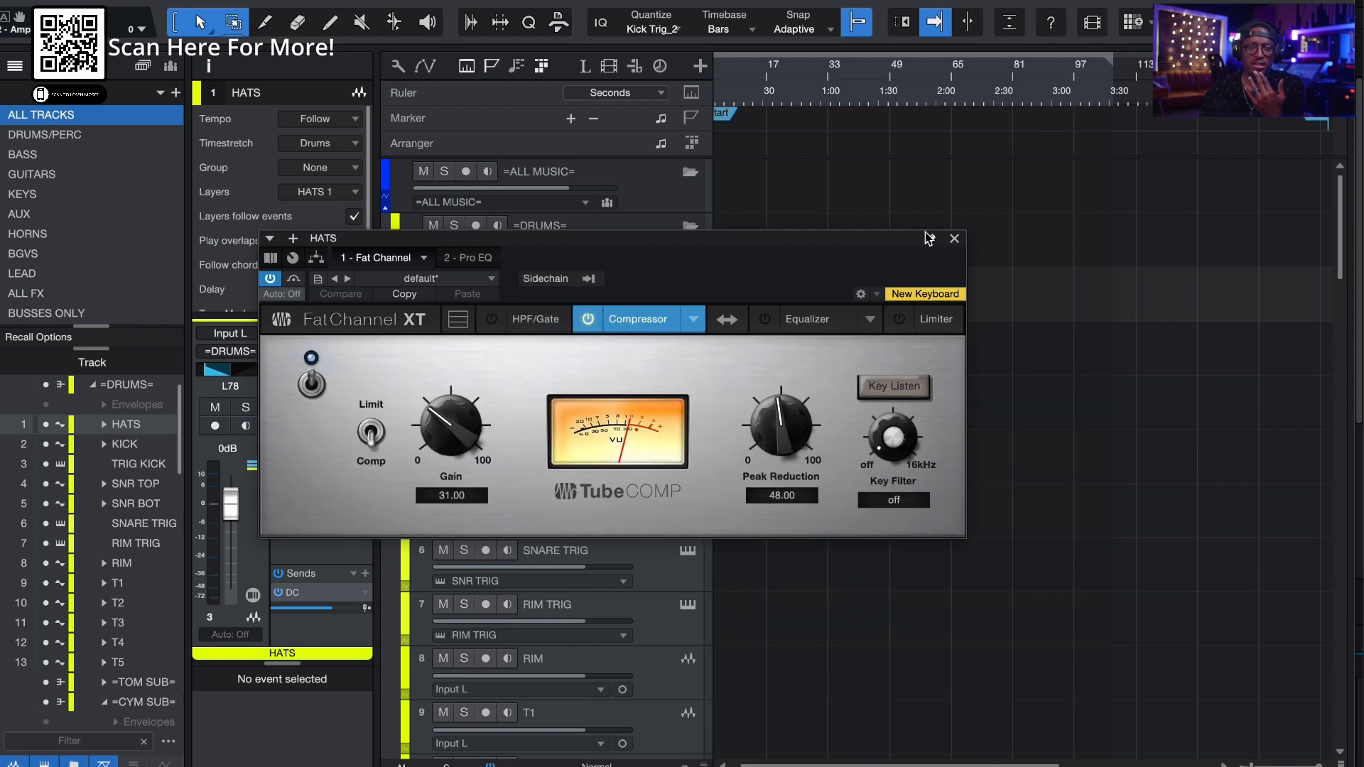
pyautogui.click(954, 240)
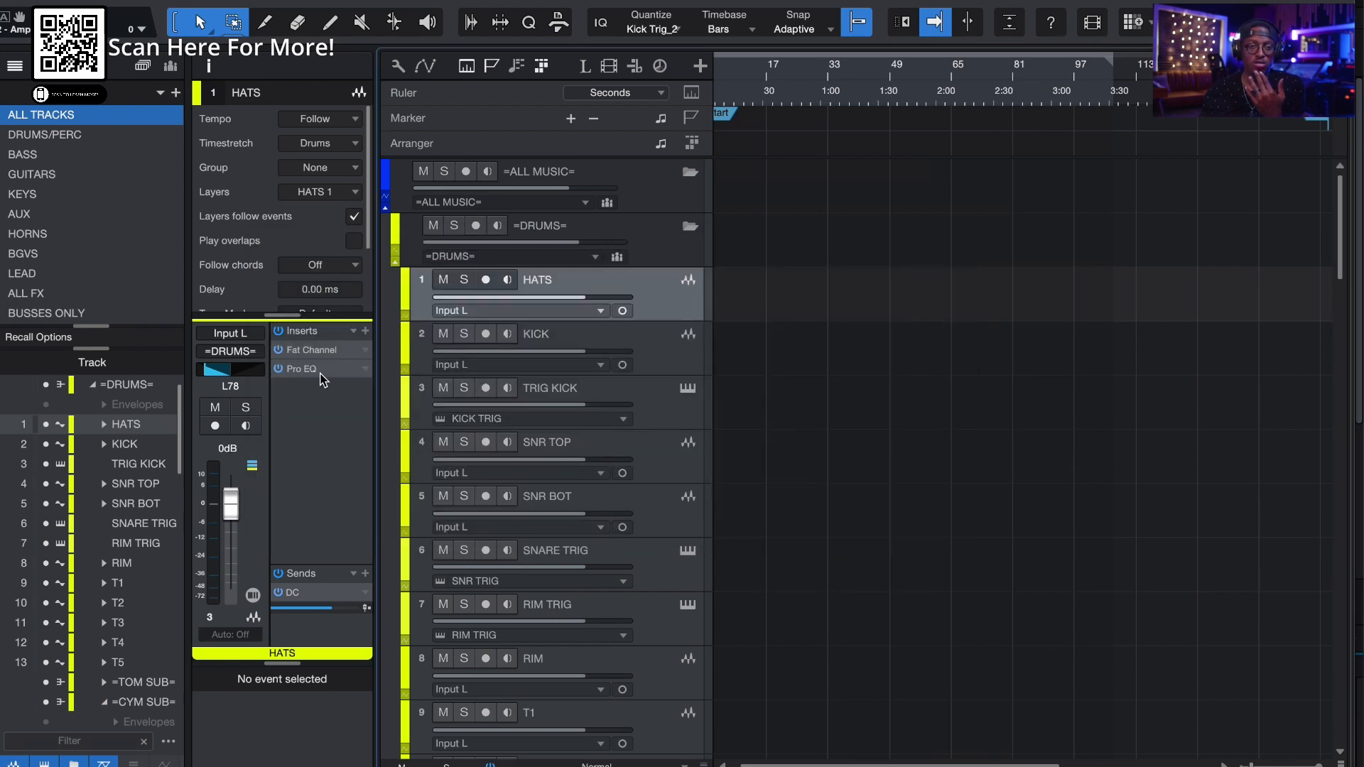
pyautogui.click(312, 369)
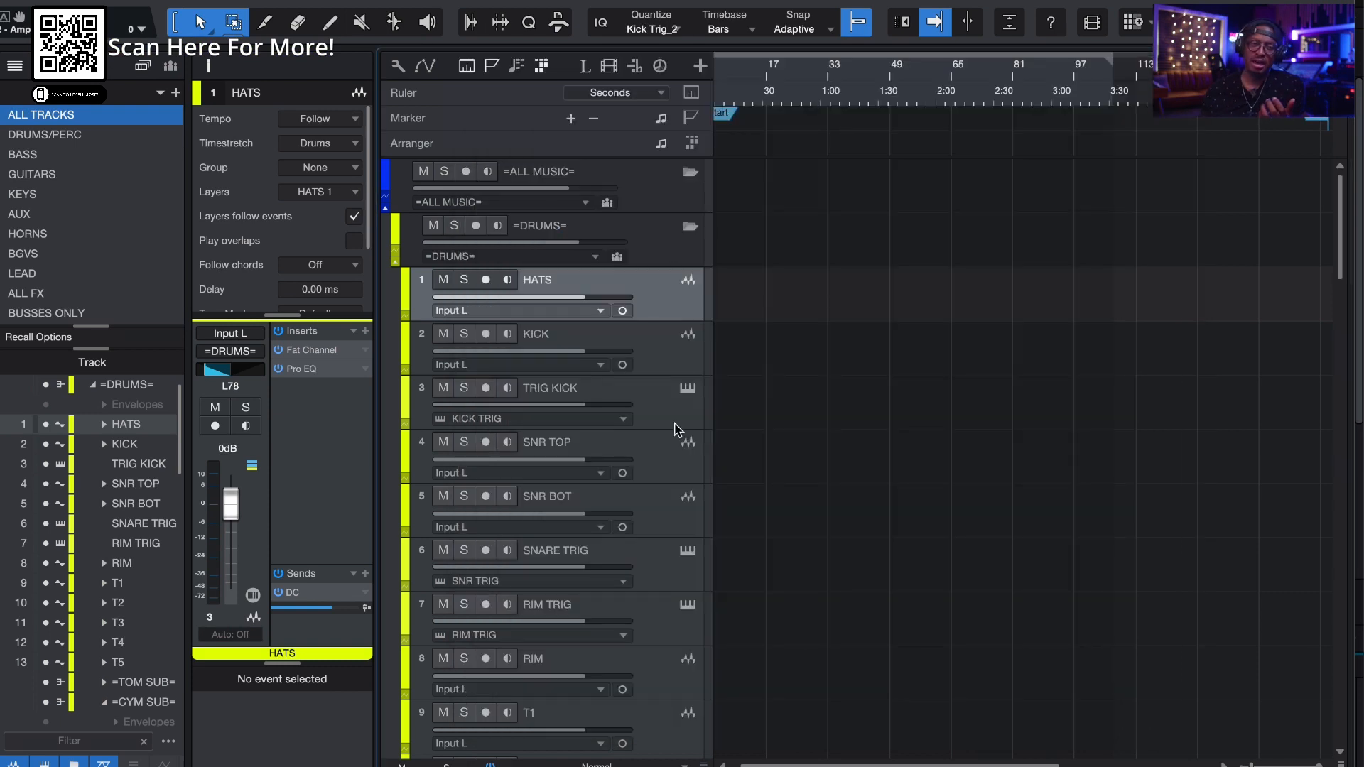
# Examine the insert and send chains of the SNR TOP and SNR BOT tracks
pyautogui.scroll(-1, 682, 427)
pyautogui.click(658, 407)
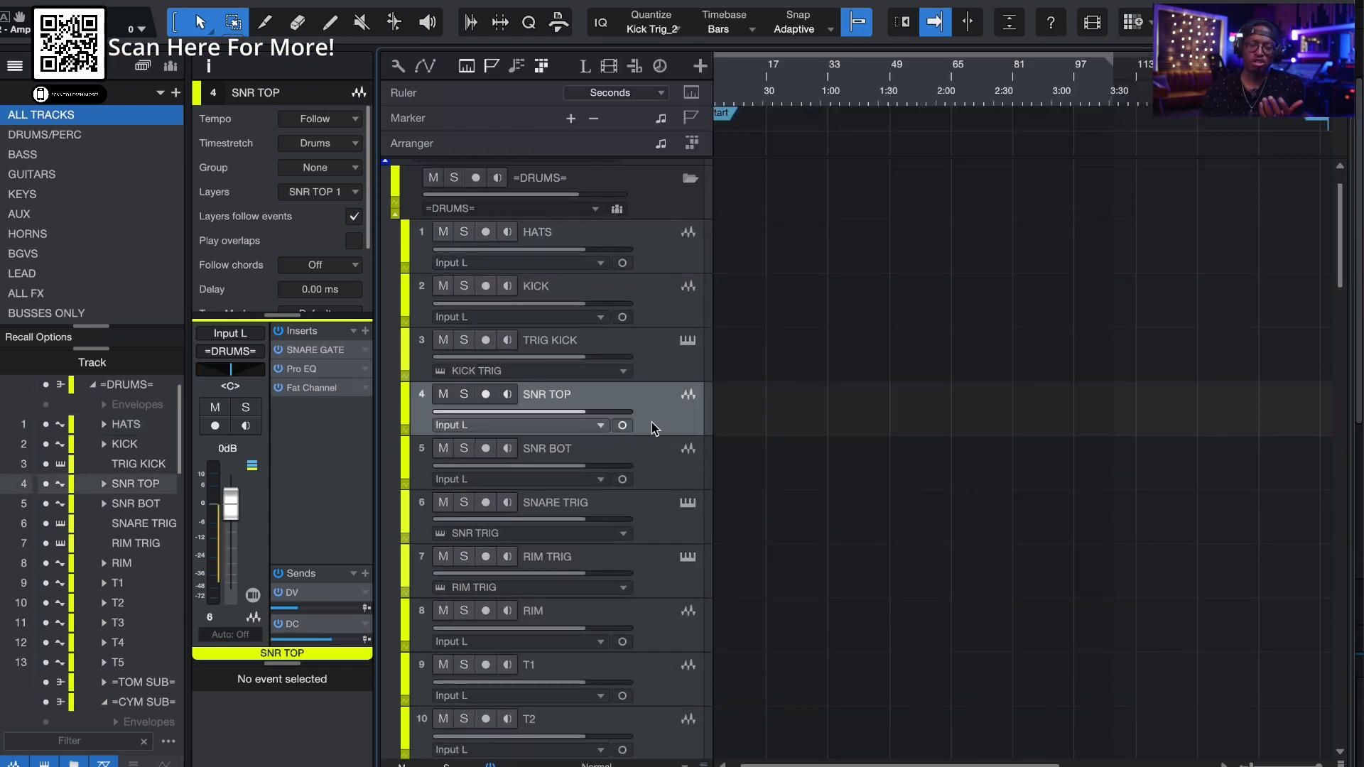
pyautogui.click(652, 473)
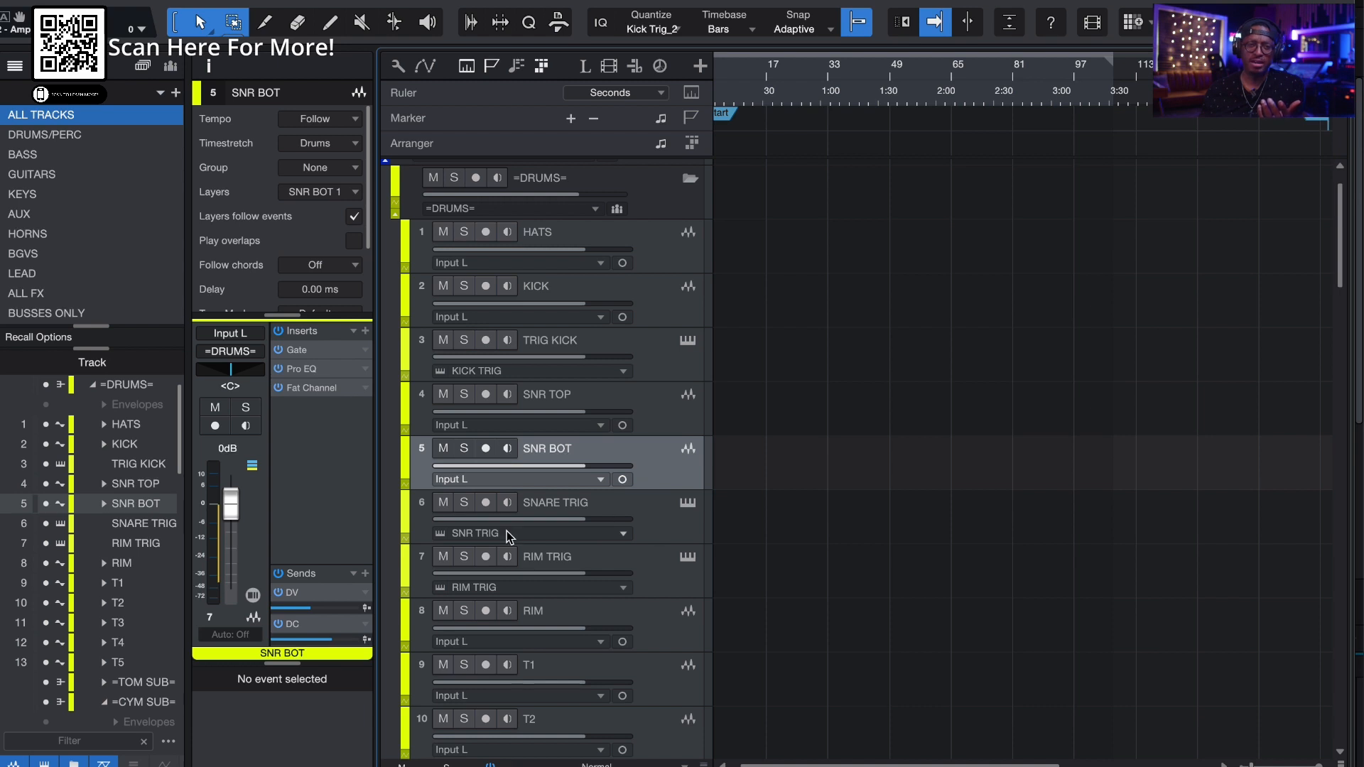
# Examine the remaining drum tracks through the horns and MUSIC VERB, selecting PERC 1, and return to the percussion, bass and guitar tracks
pyautogui.scroll(-8, 509, 536)
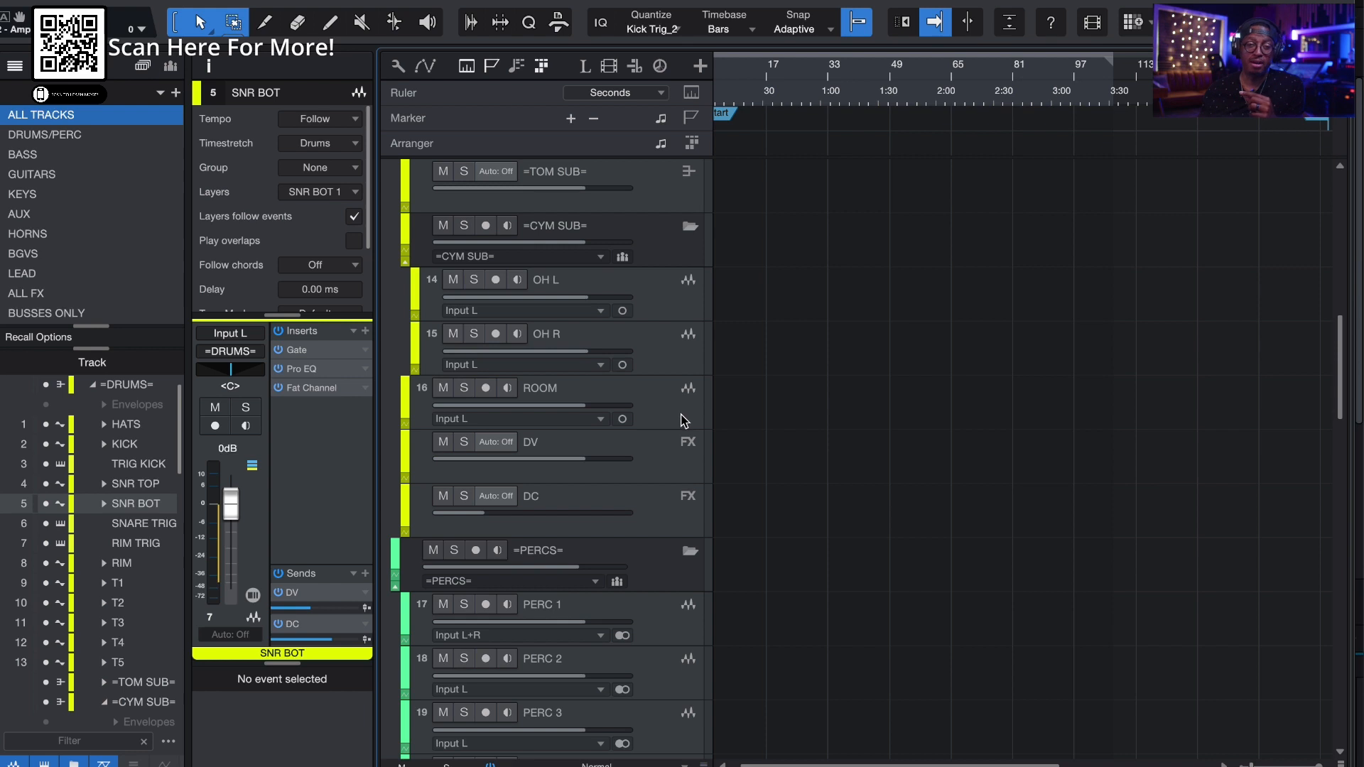
pyautogui.scroll(-4, 671, 405)
pyautogui.click(652, 398)
pyautogui.scroll(-10, 660, 455)
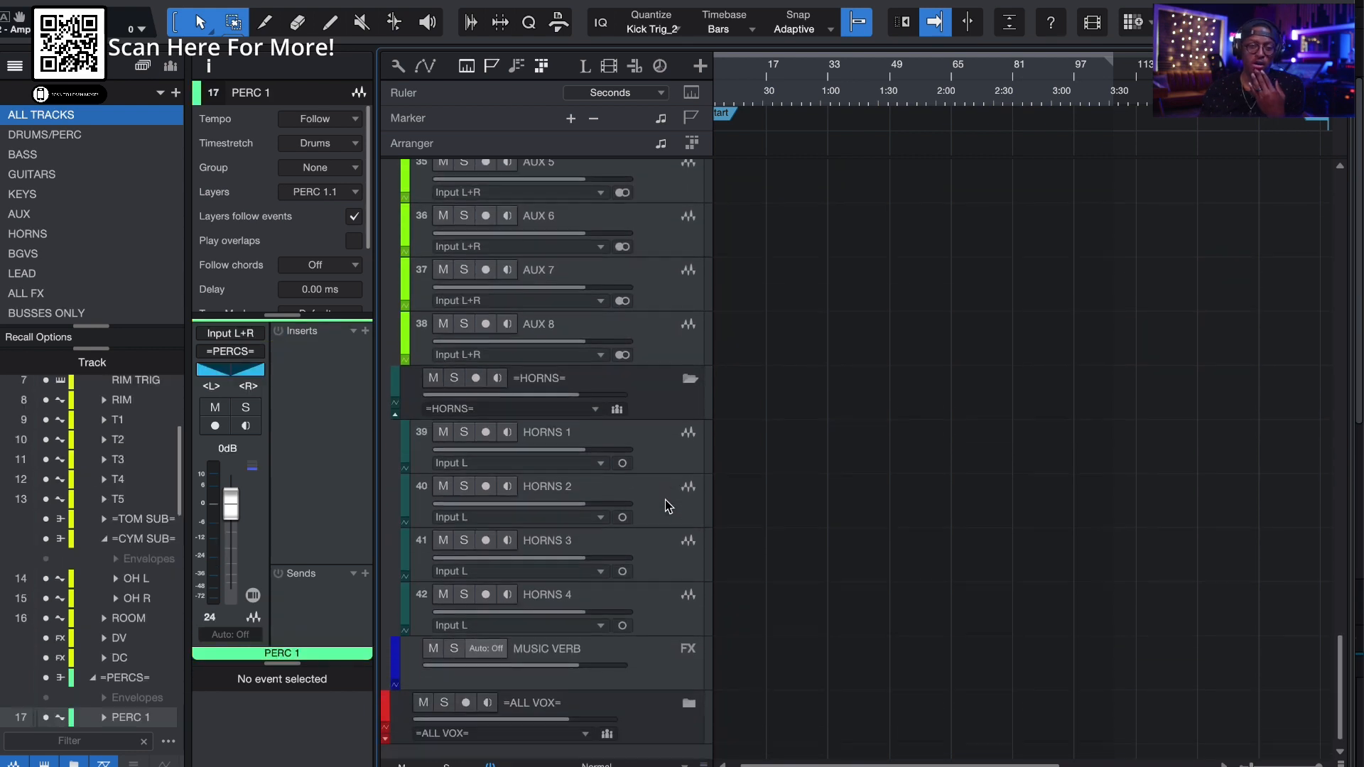
pyautogui.scroll(10, 668, 505)
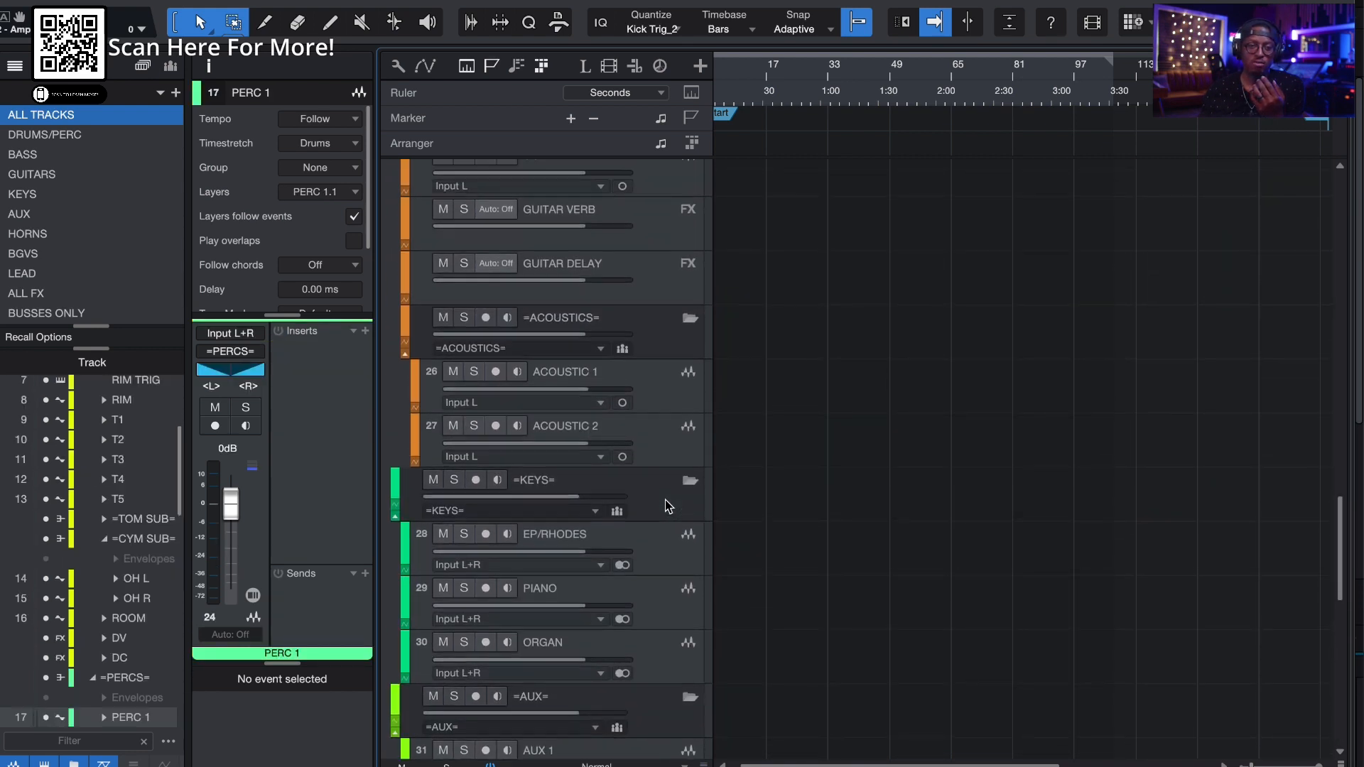
pyautogui.scroll(1, 668, 505)
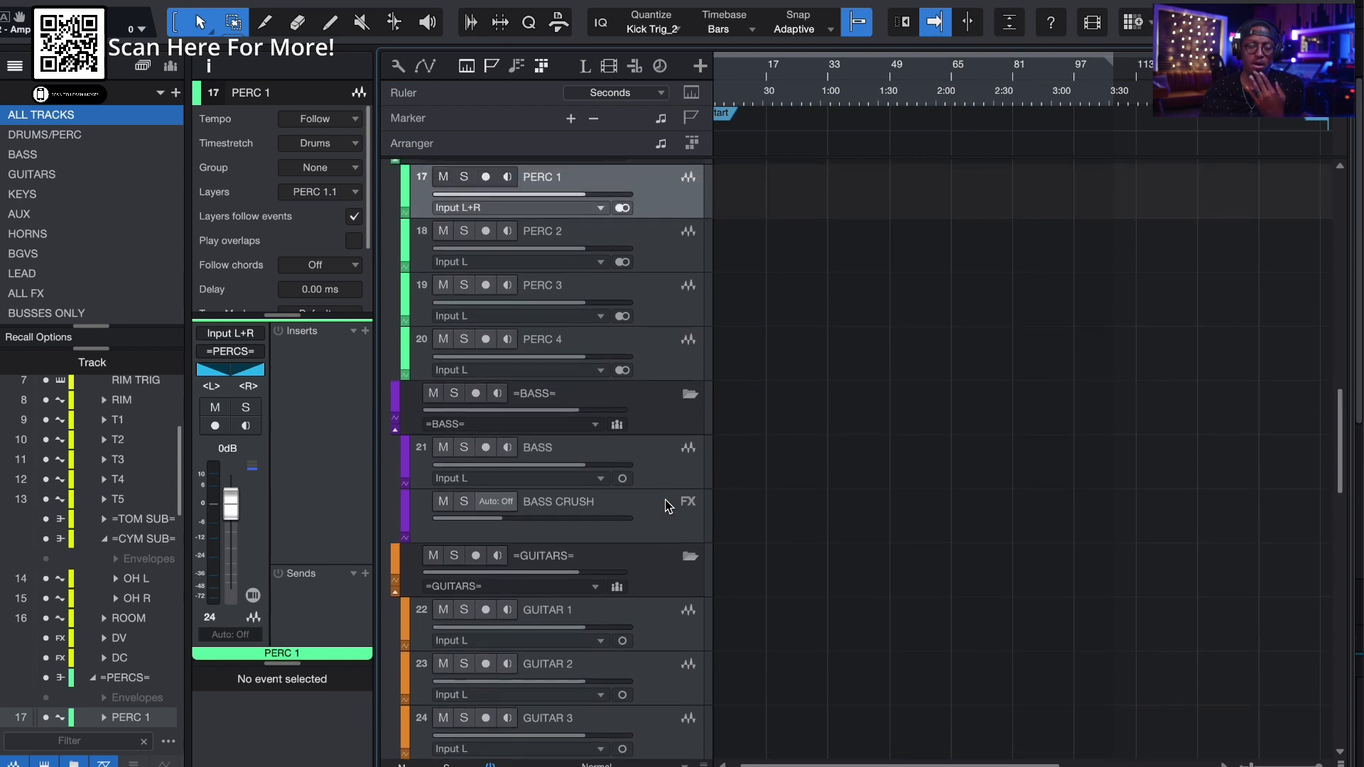
# Show the mixer and select the DRUMS, PERC, BASS, AUX, KEYS, GUITARS and BGVS groups one after another, ending on BASS
pyautogui.press('F3')
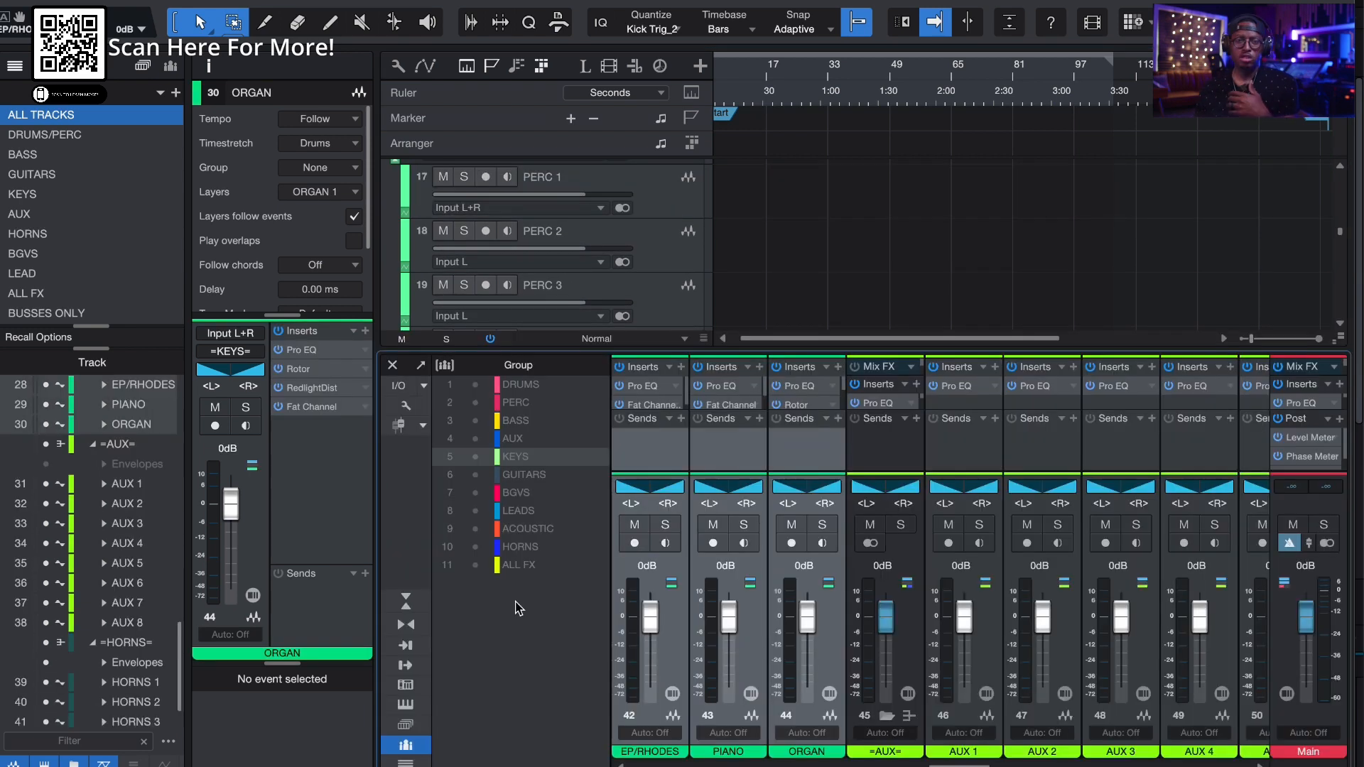
pyautogui.click(527, 388)
pyautogui.click(527, 404)
pyautogui.click(529, 420)
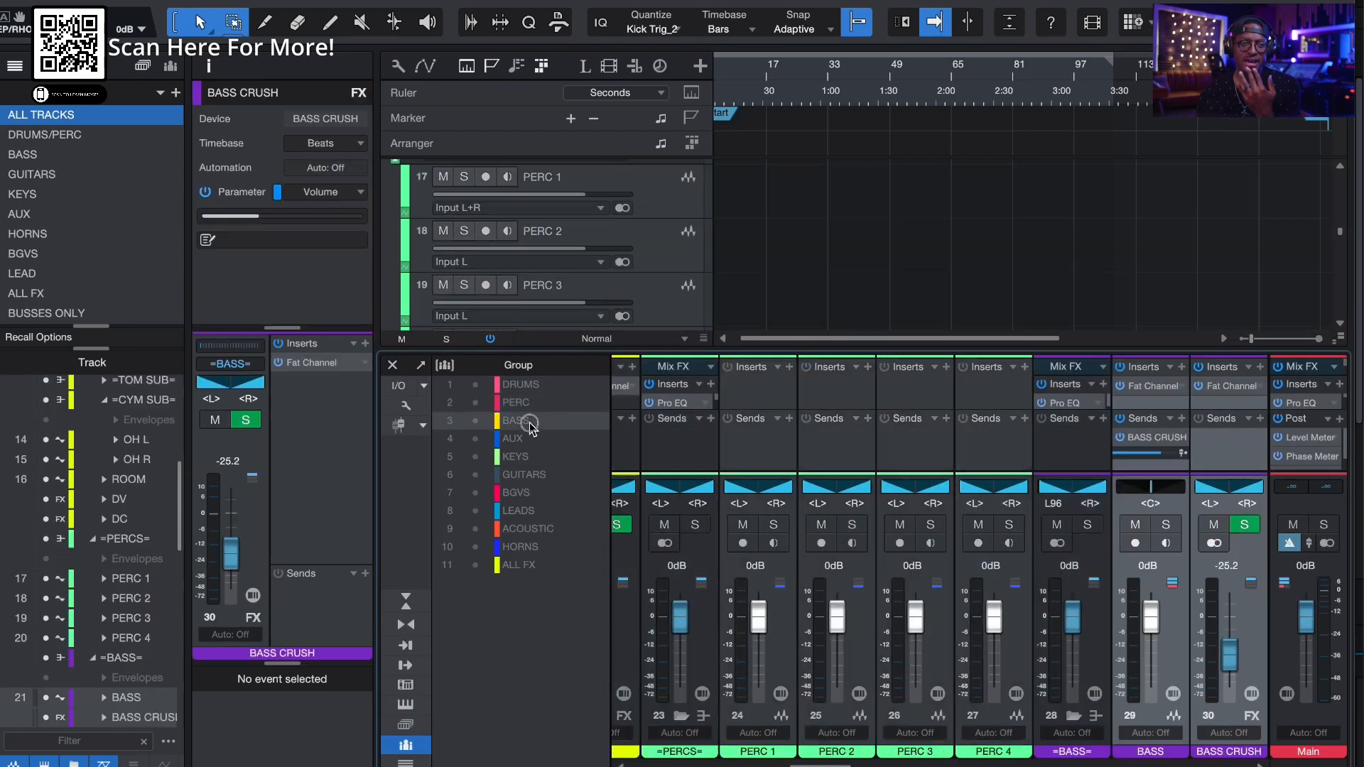
pyautogui.click(531, 439)
pyautogui.click(533, 458)
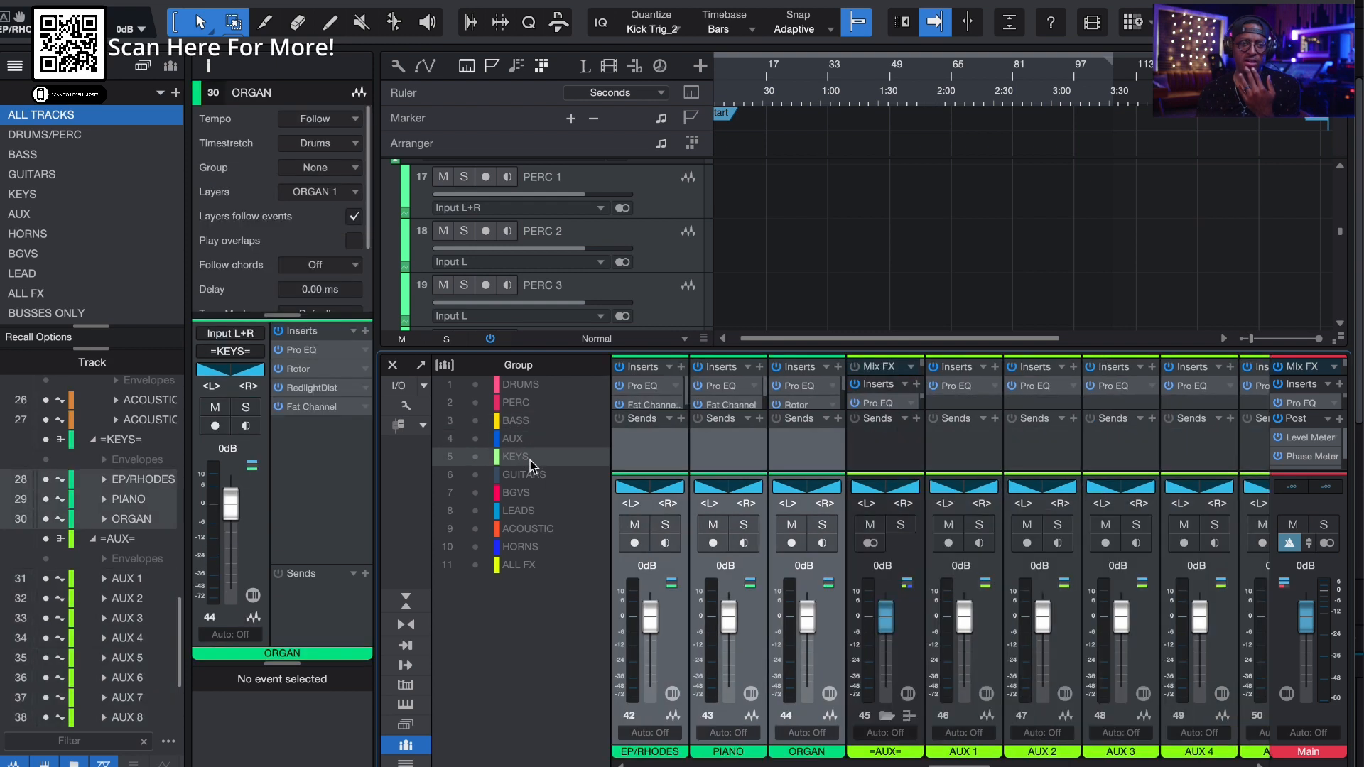
pyautogui.click(531, 474)
pyautogui.click(534, 494)
pyautogui.click(529, 461)
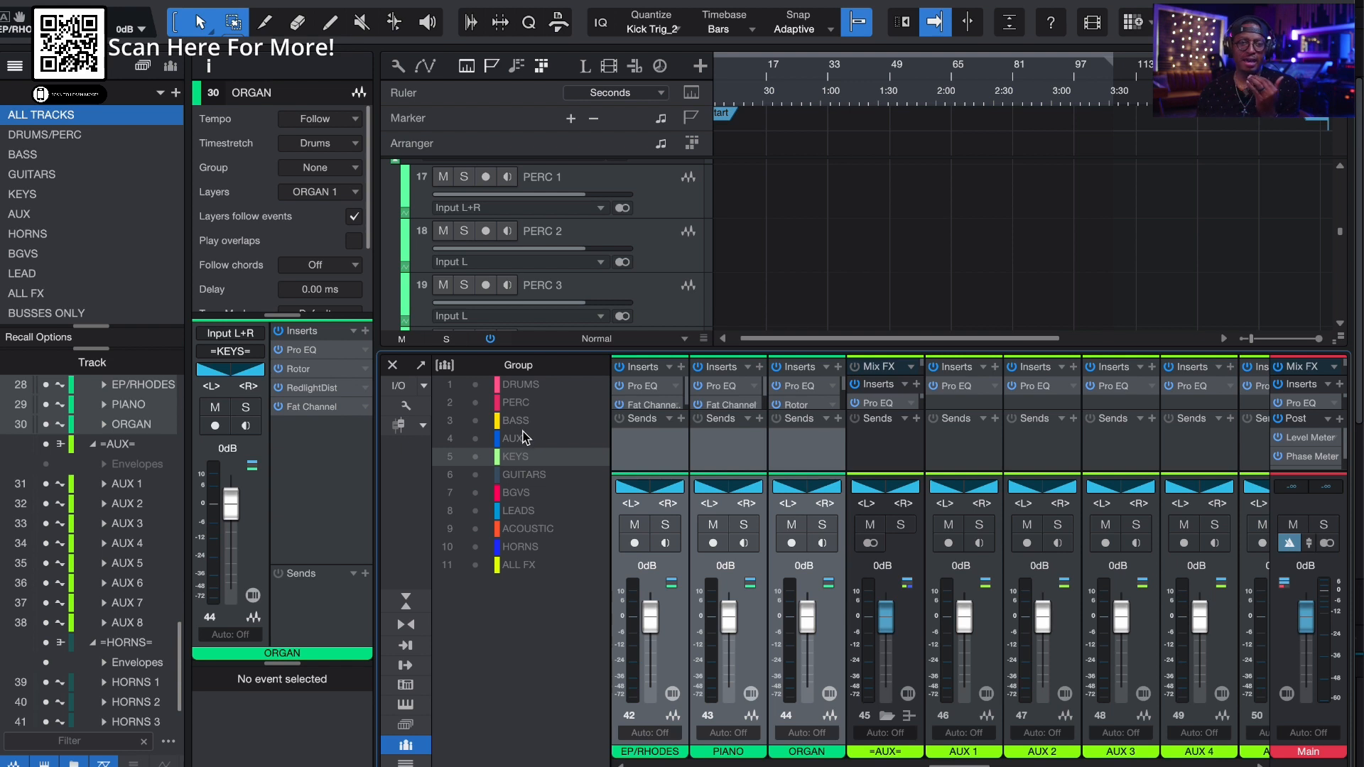
pyautogui.click(521, 437)
pyautogui.click(522, 423)
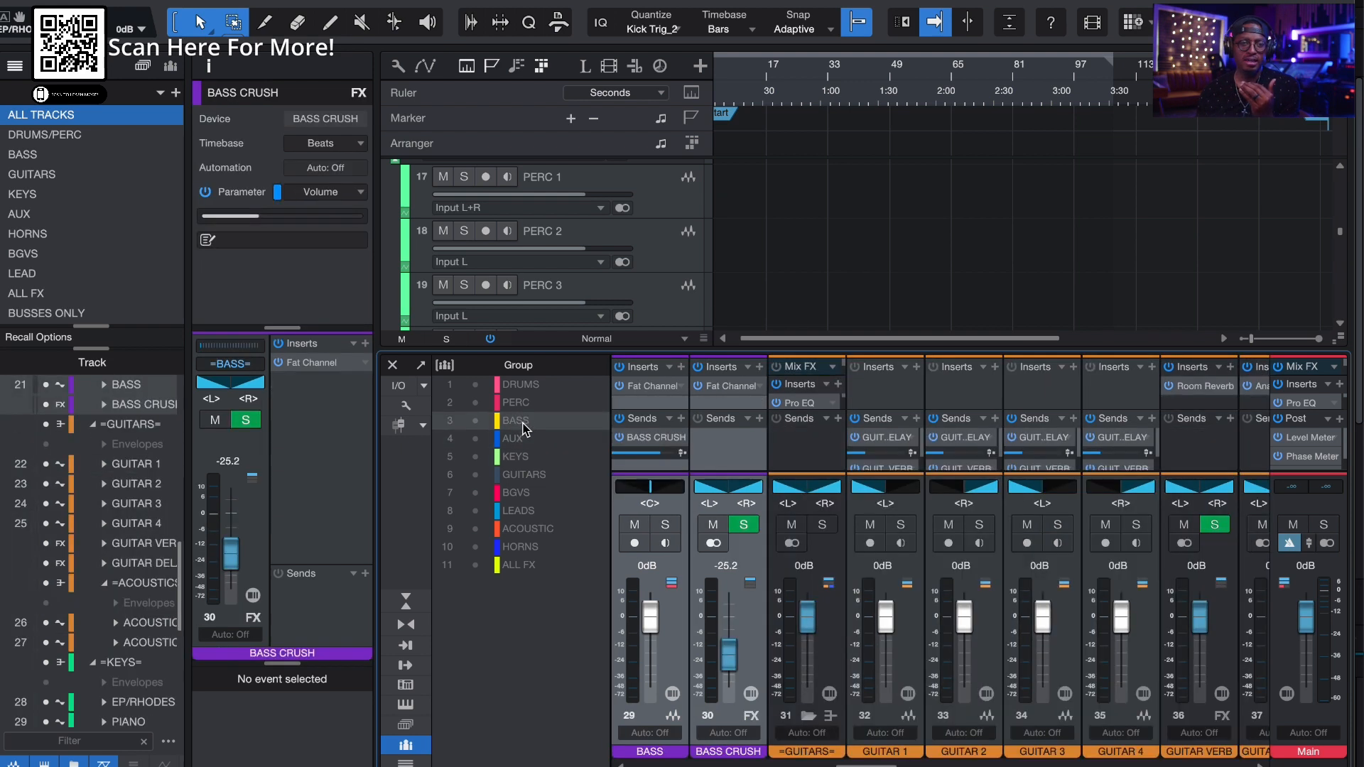
# Select the PERC group, lower its four faders together to -29.8 dB, and reset them to 0 dB
pyautogui.click(528, 404)
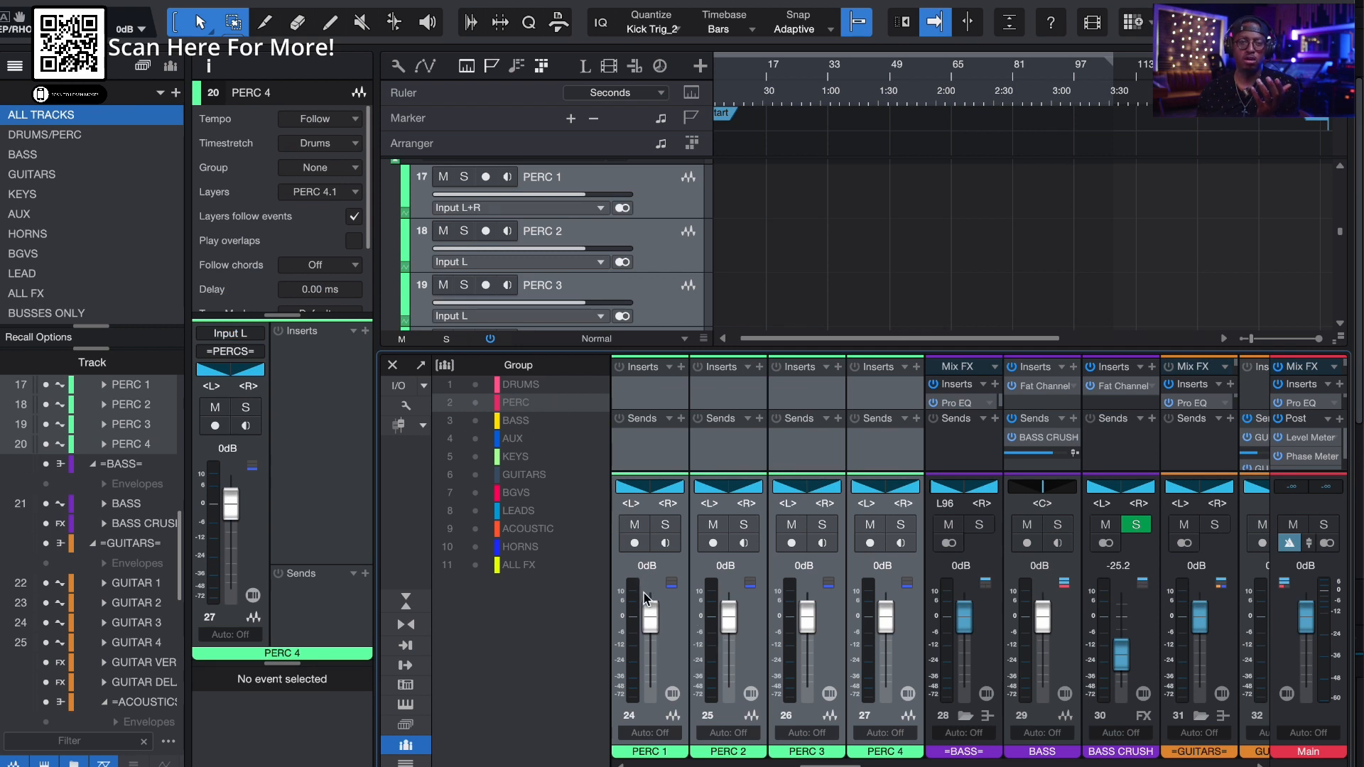
pyautogui.moveTo(649, 617); pyautogui.dragTo(650, 659)
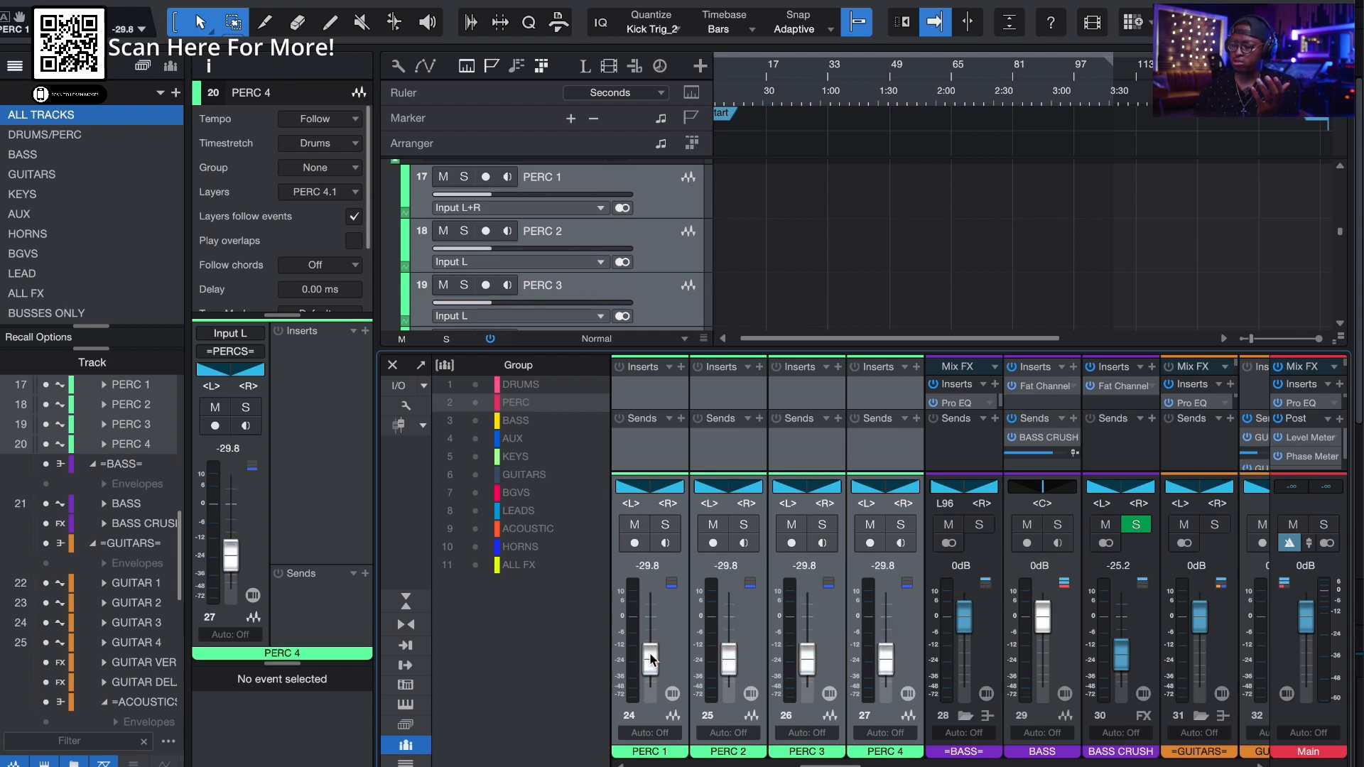
pyautogui.keyDown('alt'); pyautogui.click(650, 659); pyautogui.keyUp('alt')
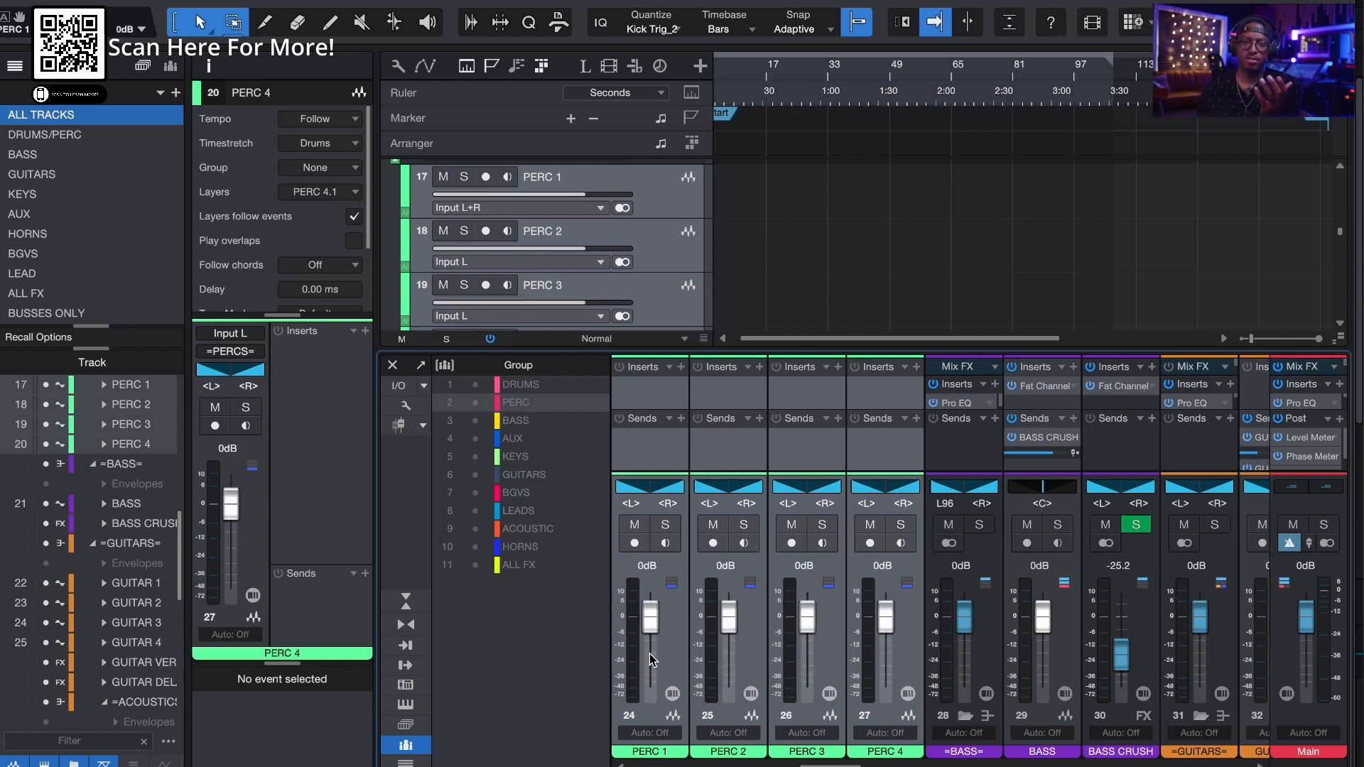
# Select the KEYS group's channels, followed by those of the LEADS group
pyautogui.click(522, 457)
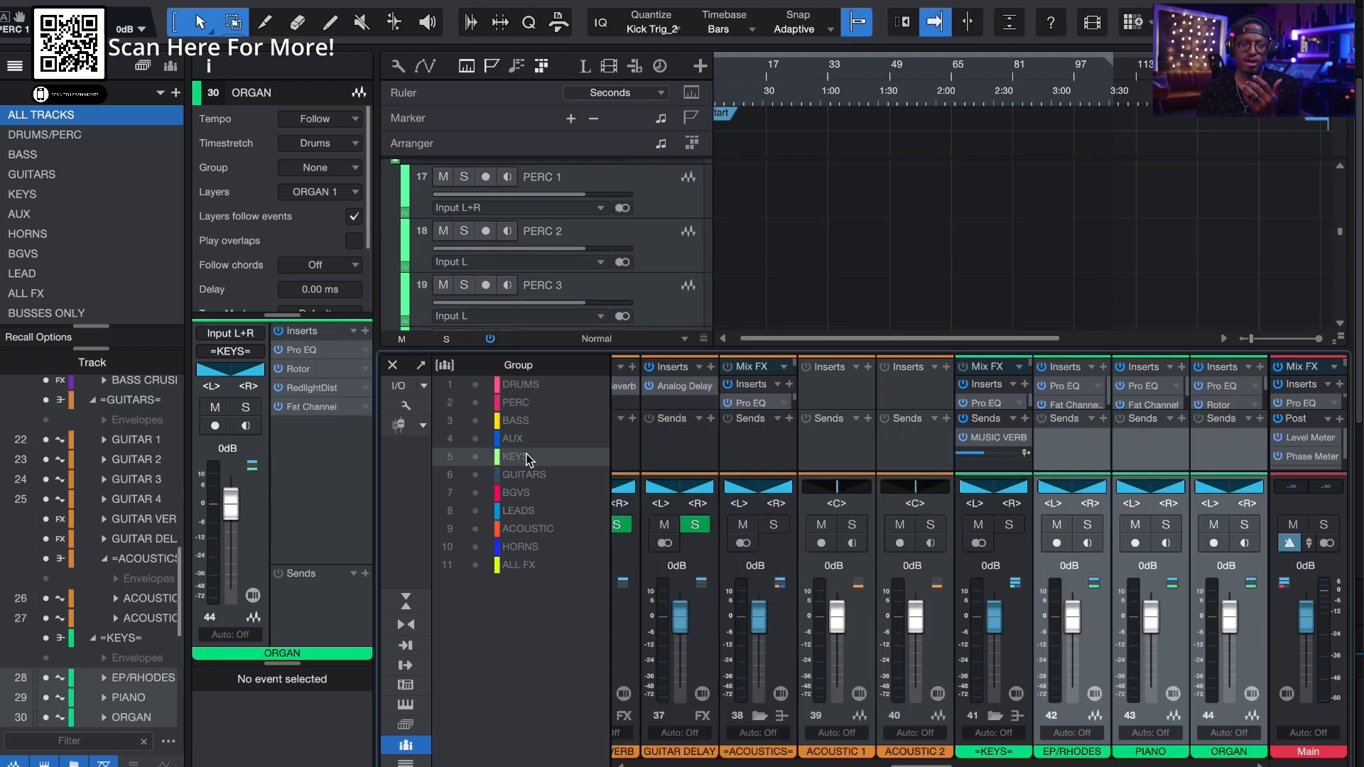
pyautogui.click(537, 510)
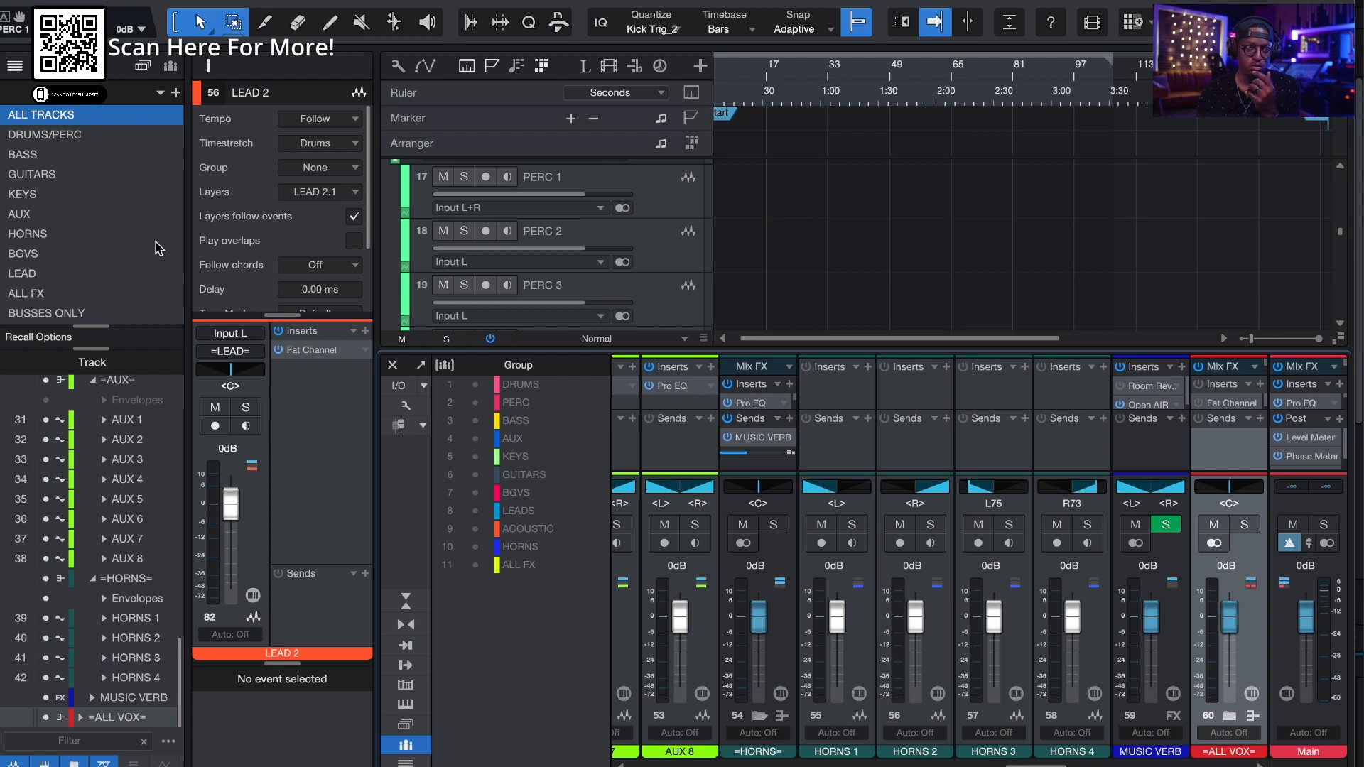
# Recall the DRUMS/PERC scene and examine its channels in the mixer and its tracks in the arrangement
pyautogui.click(80, 135)
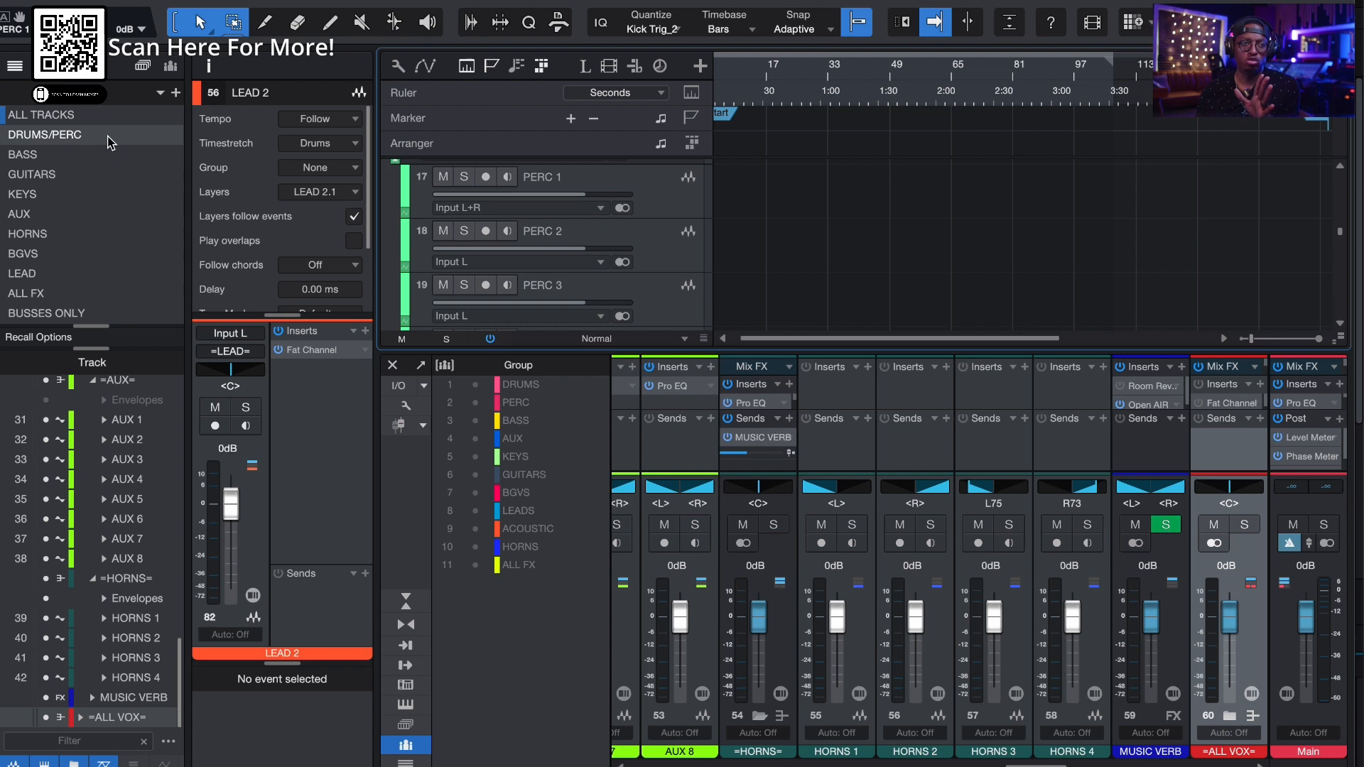
pyautogui.click(110, 134)
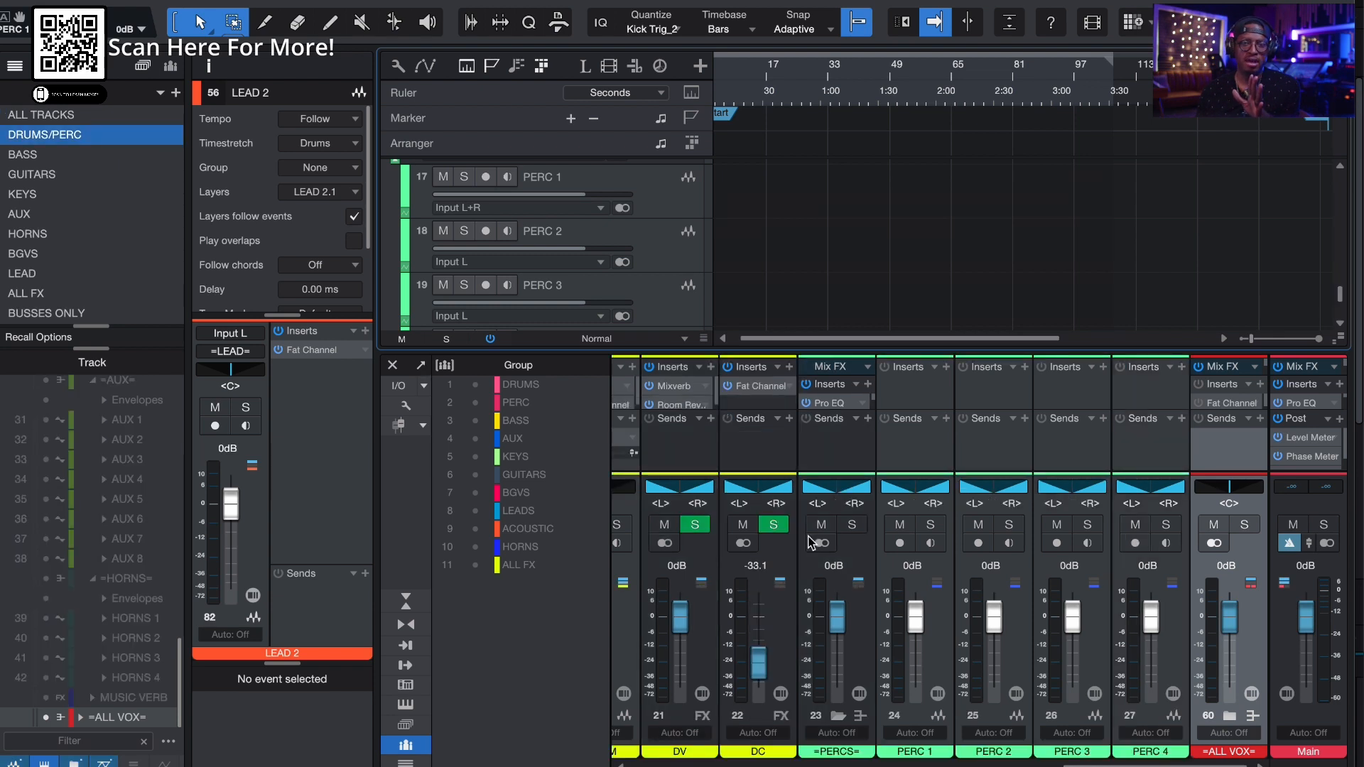
pyautogui.hscroll(-15, 905, 704)
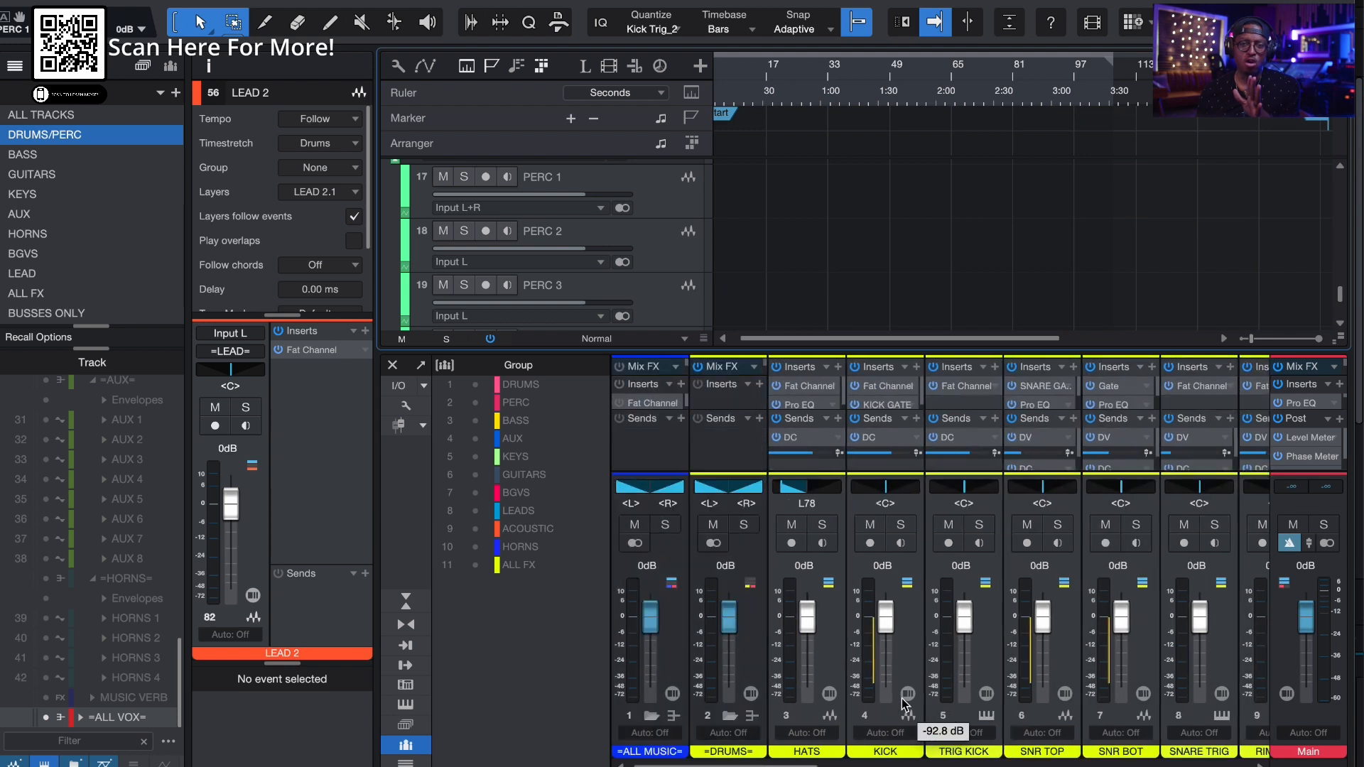
pyautogui.hscroll(15, 904, 704)
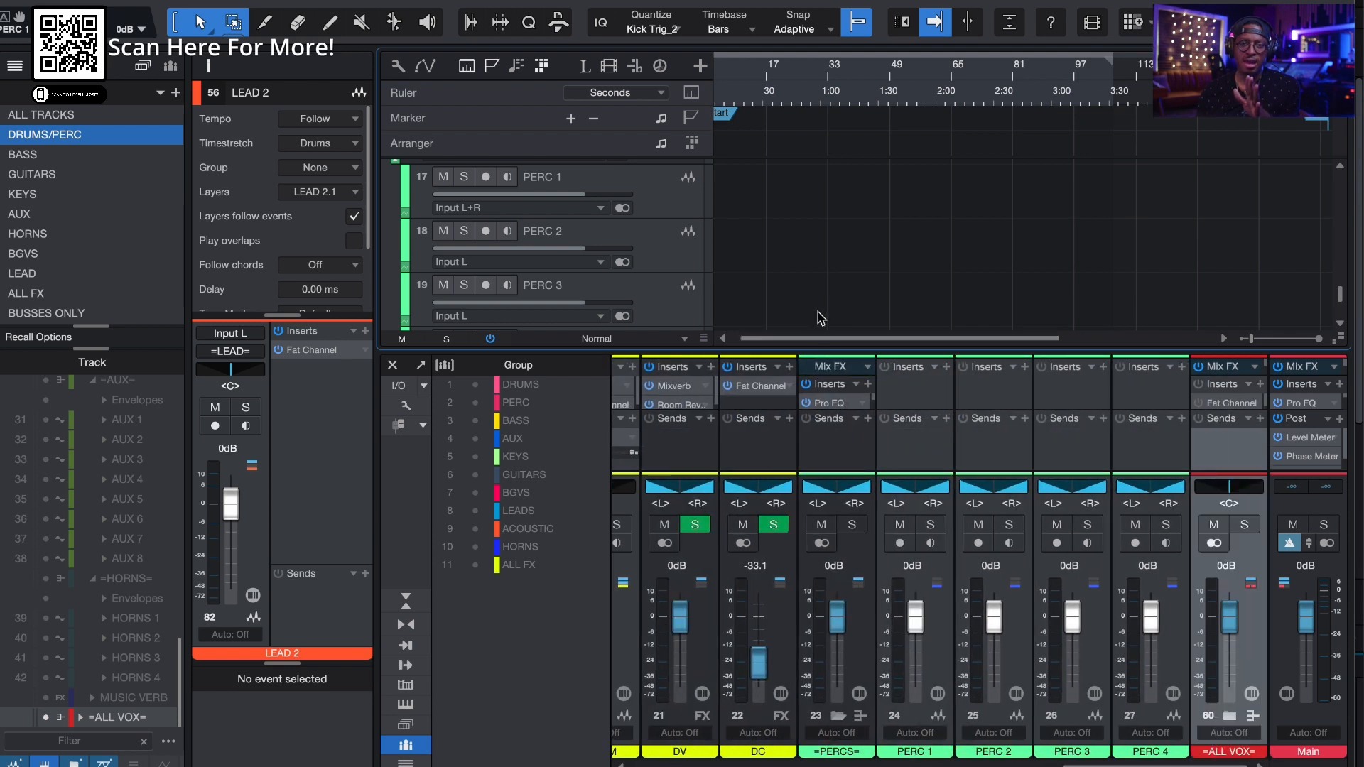
pyautogui.press('F3')
pyautogui.scroll(10, 952, 444)
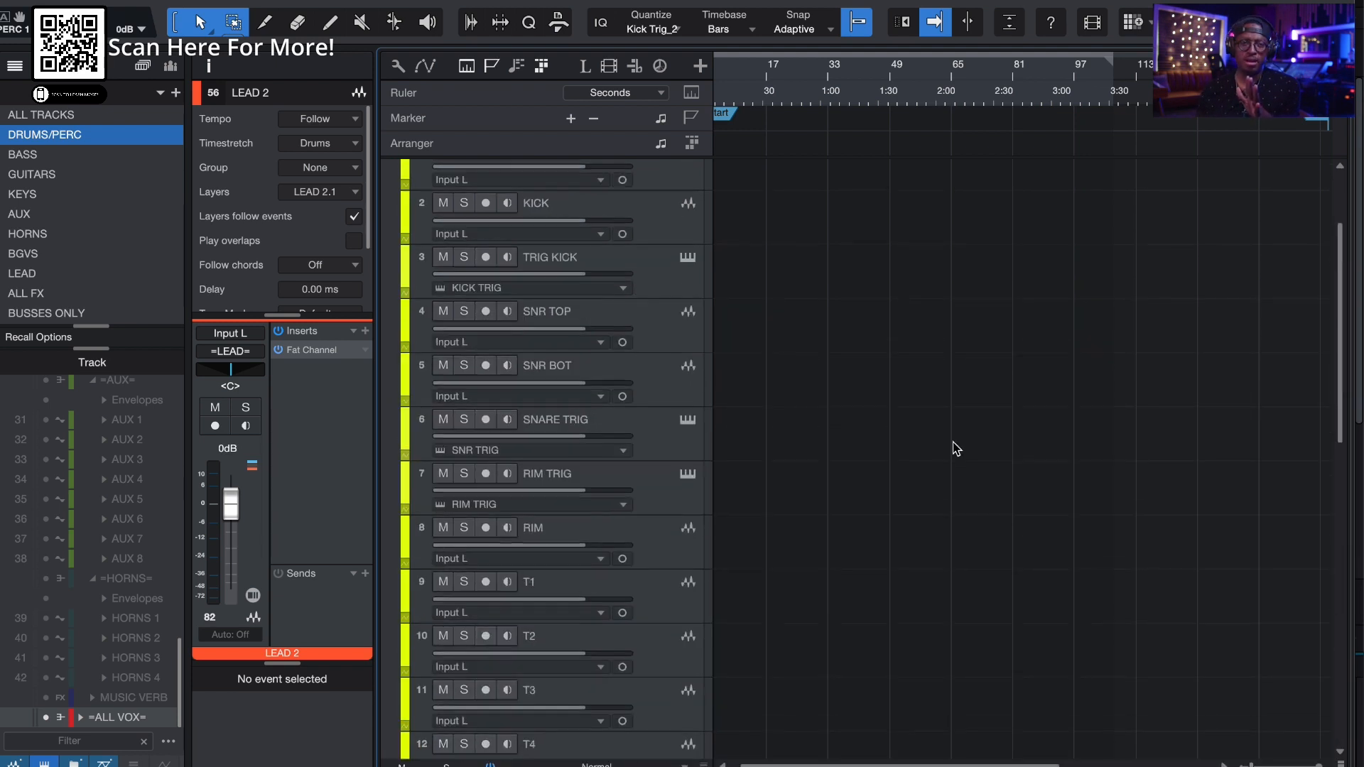
pyautogui.scroll(-10, 953, 446)
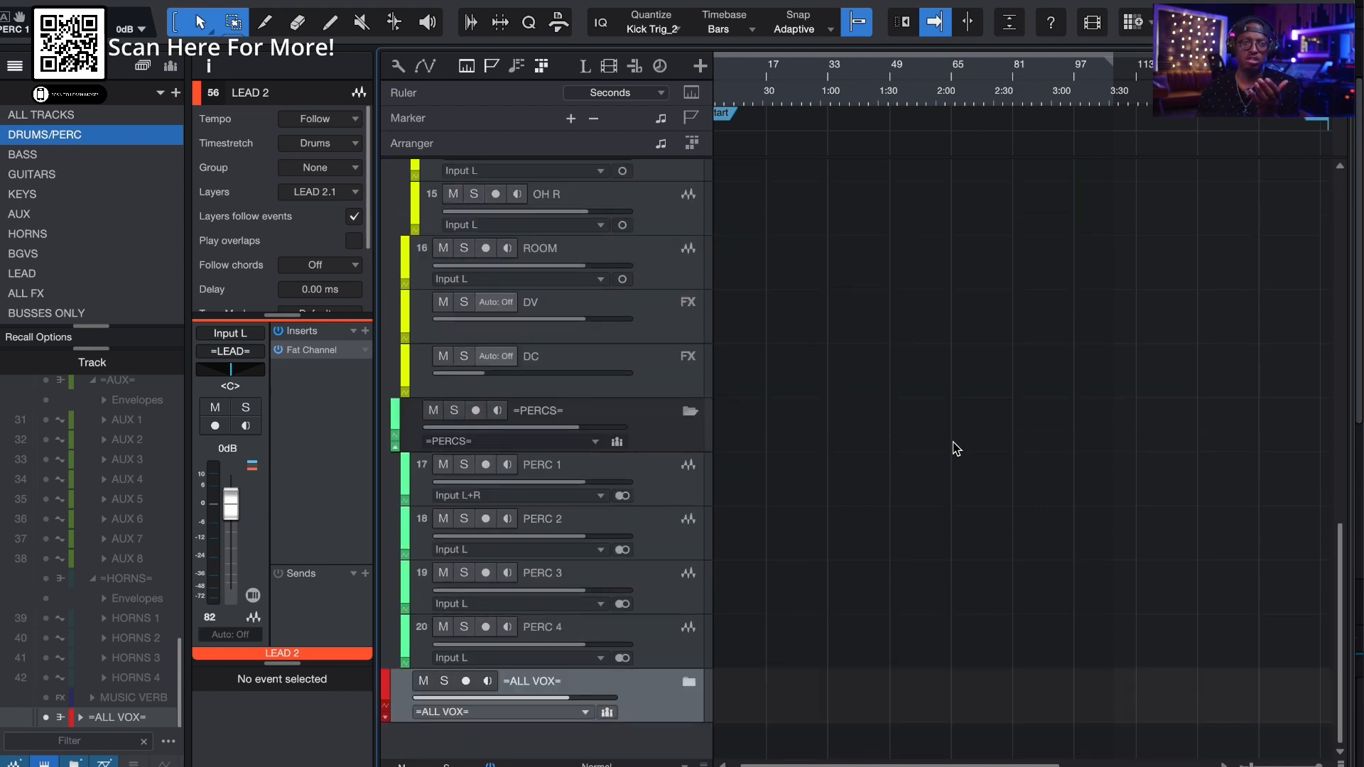
# Recall the BASS, GUITARS, KEYS and AUX scenes in turn, with the mixer shown from the guitars onward
pyautogui.click(63, 160)
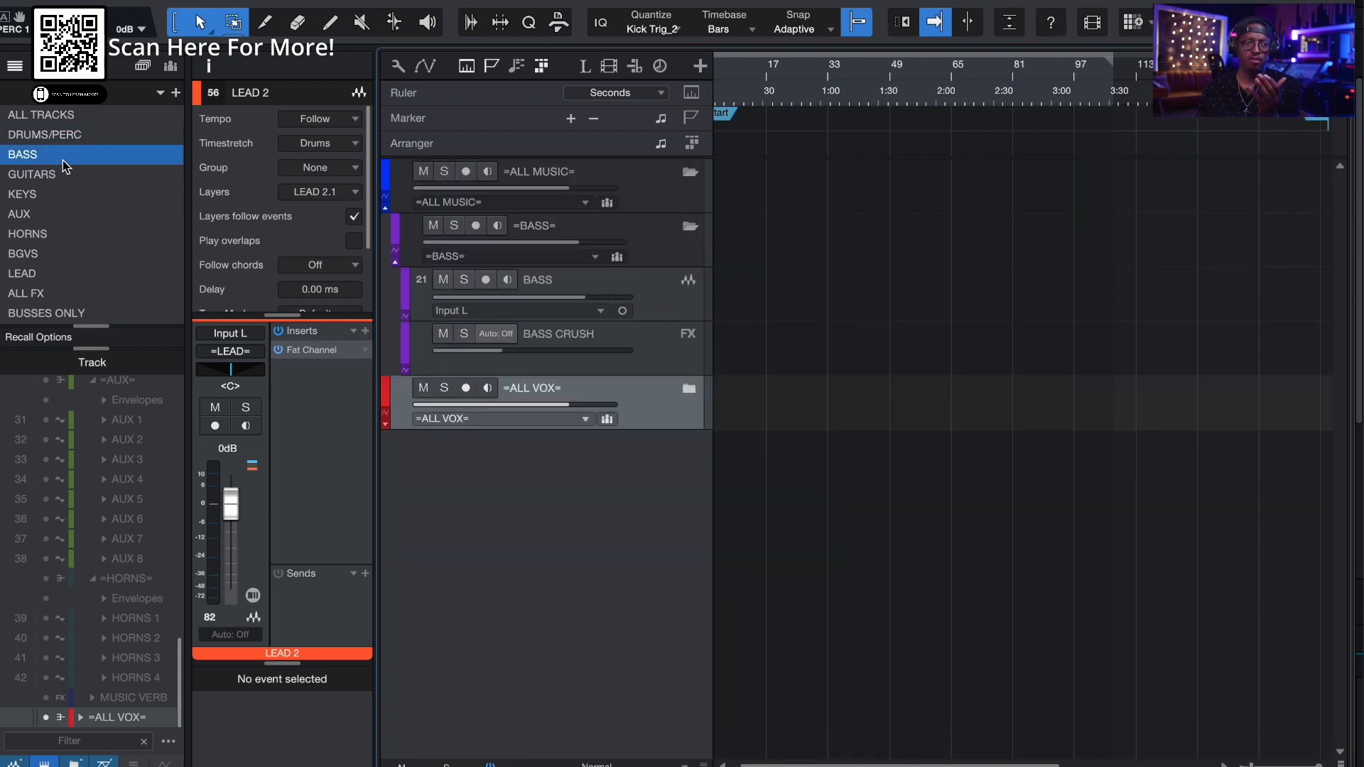
pyautogui.click(72, 176)
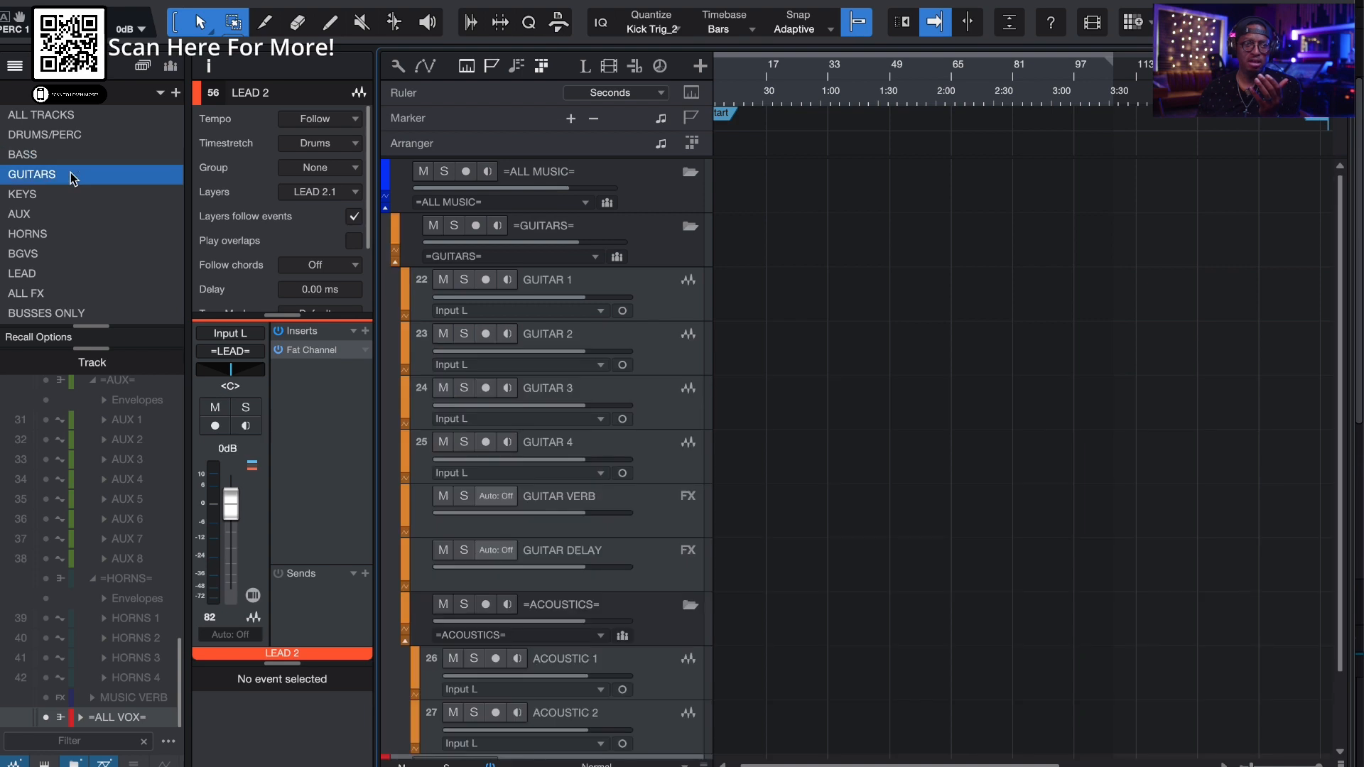
pyautogui.press('F3')
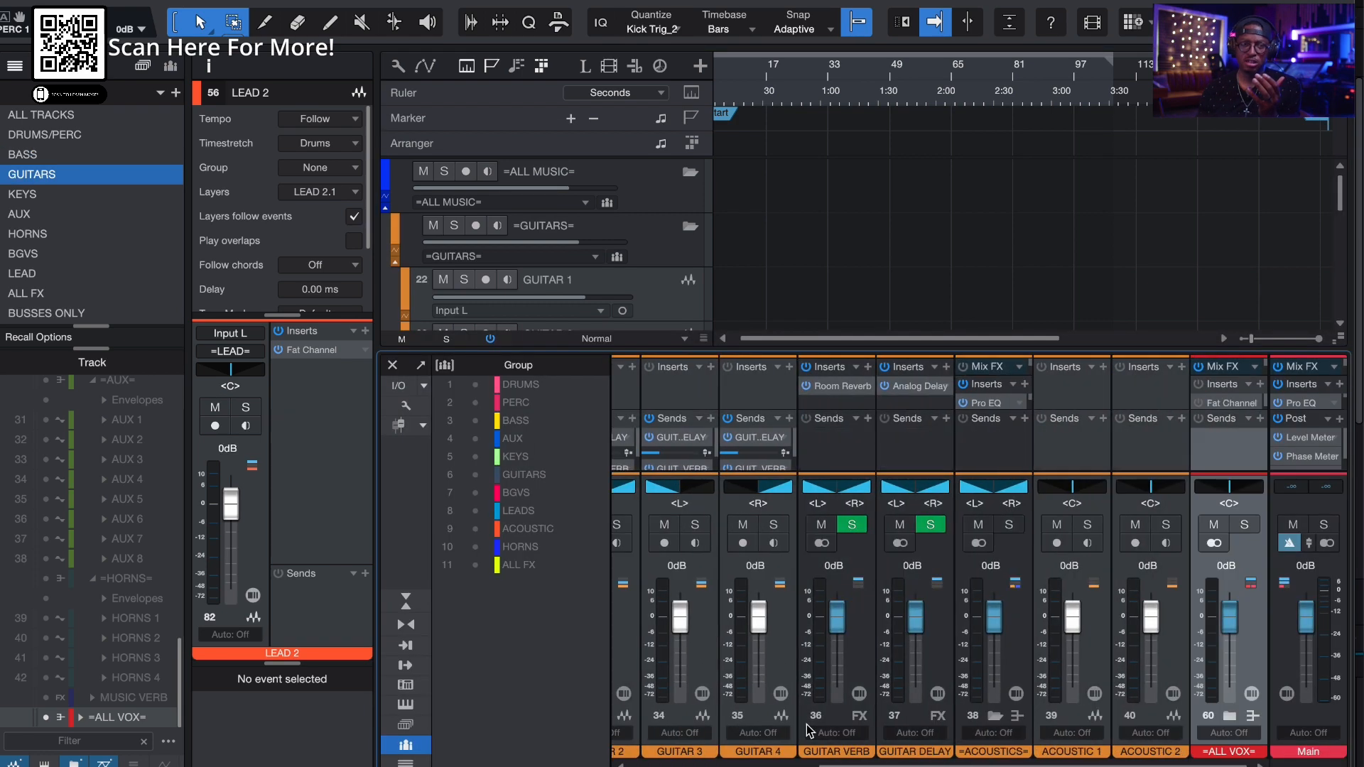
pyautogui.click(82, 196)
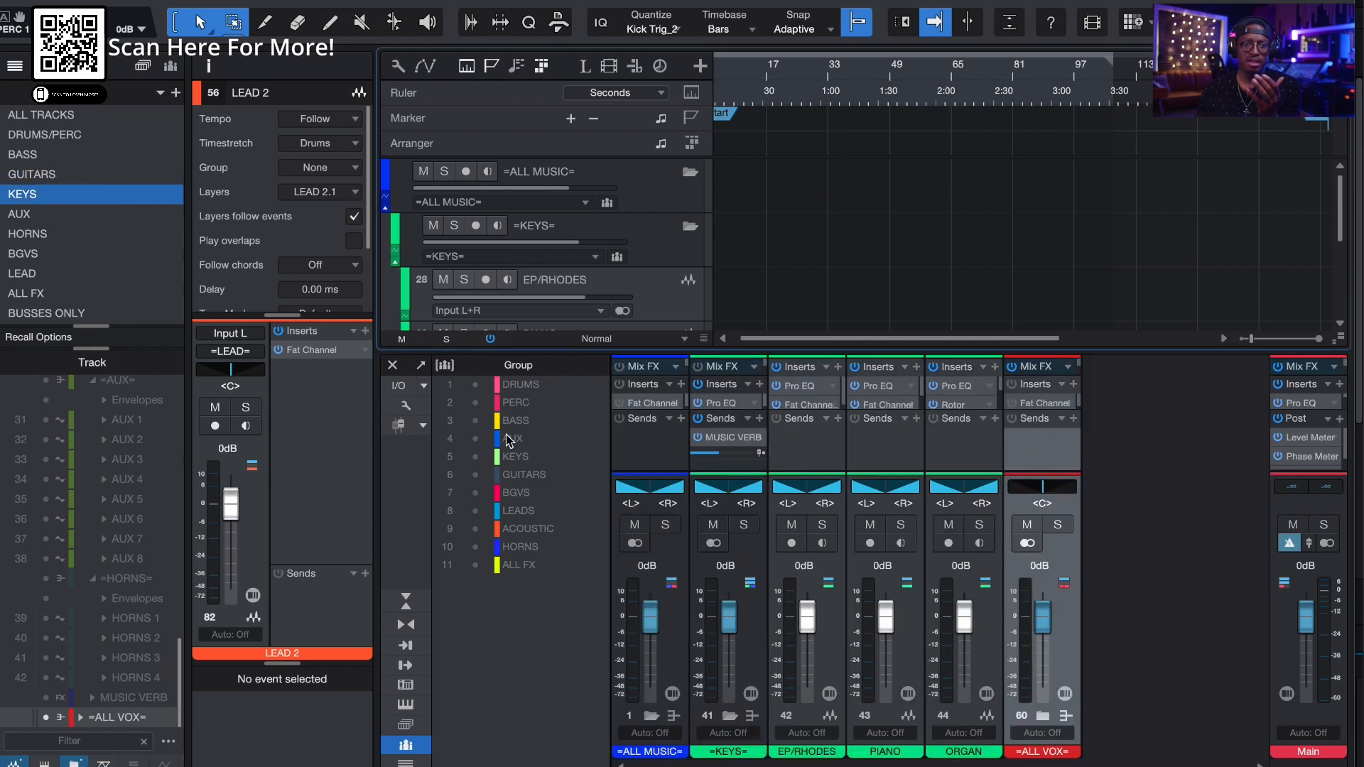
pyautogui.click(94, 215)
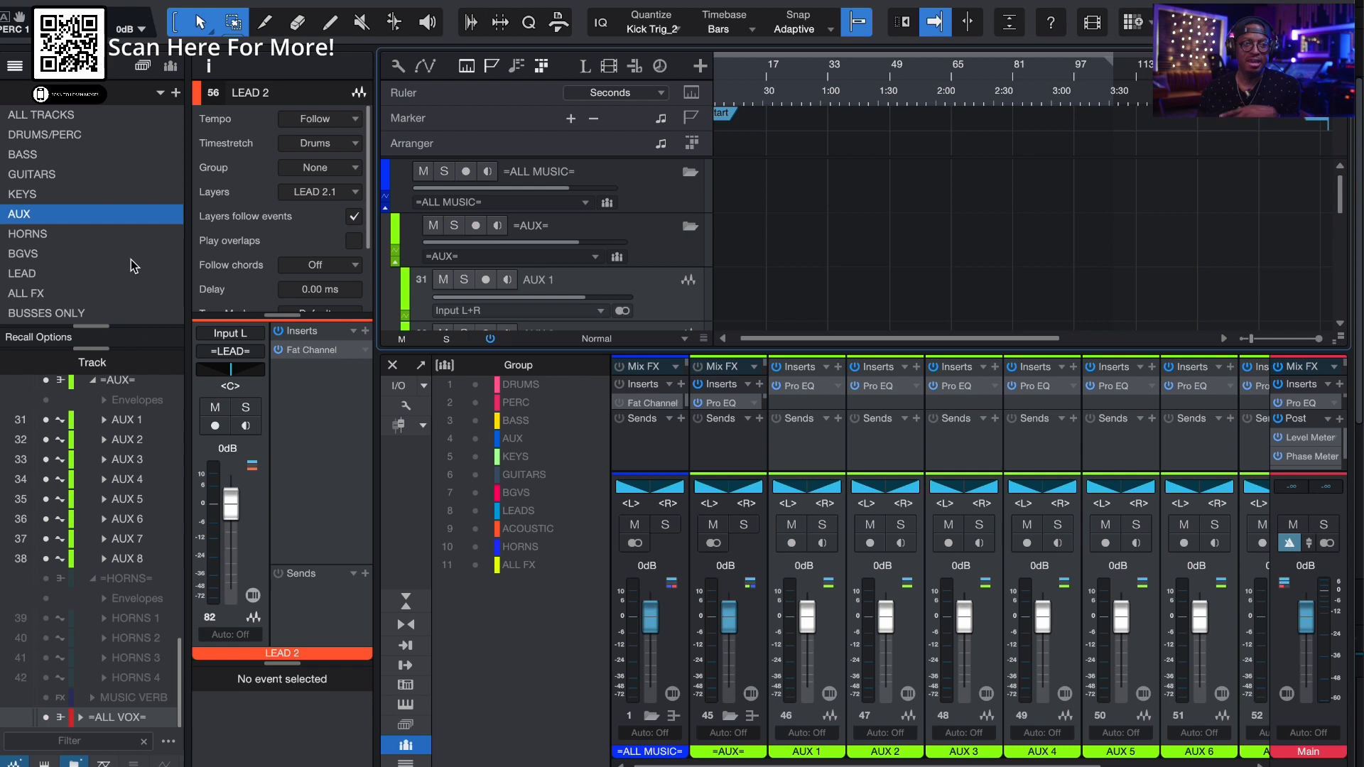
# Recall the BUSSES ONLY scene, and examine the bus channels in the mixer and the folder tracks in the arrangement
pyautogui.click(85, 313)
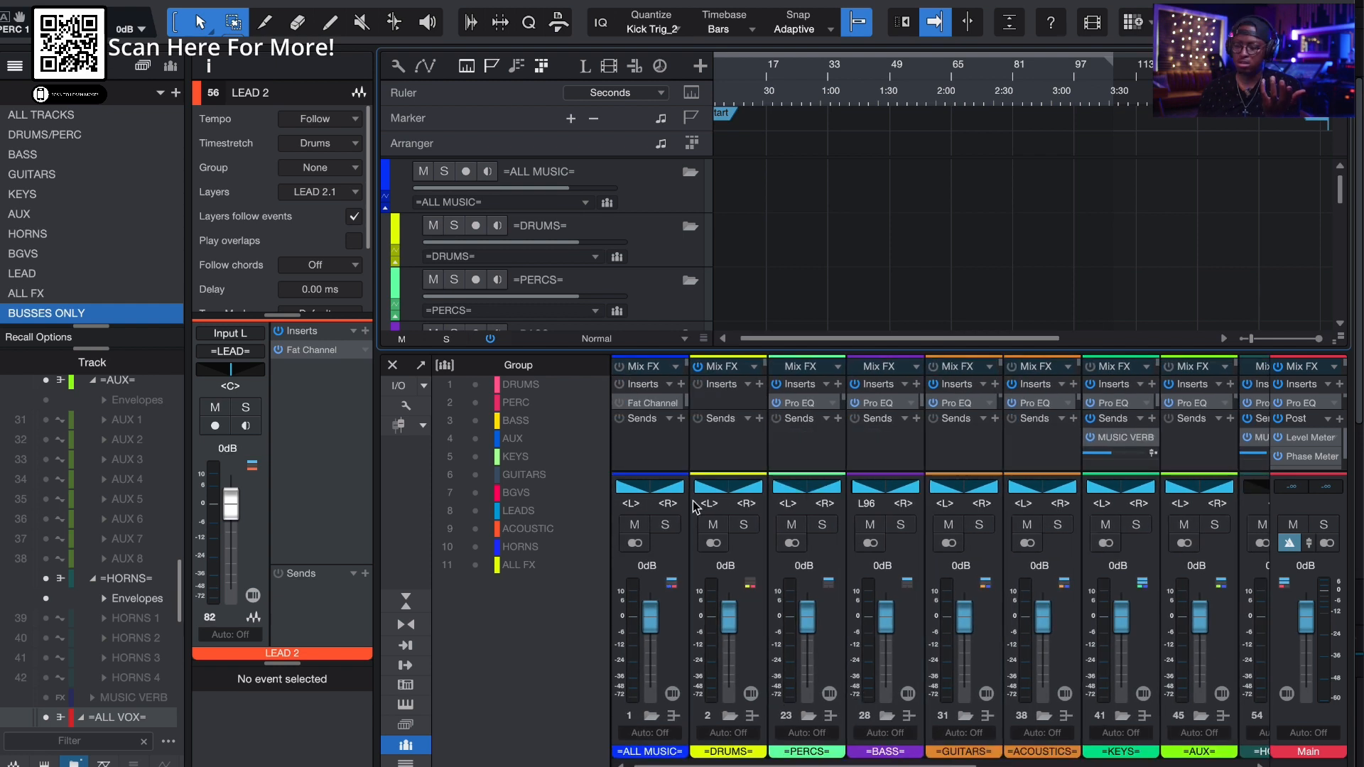
pyautogui.press('F3')
pyautogui.scroll(-4, 735, 332)
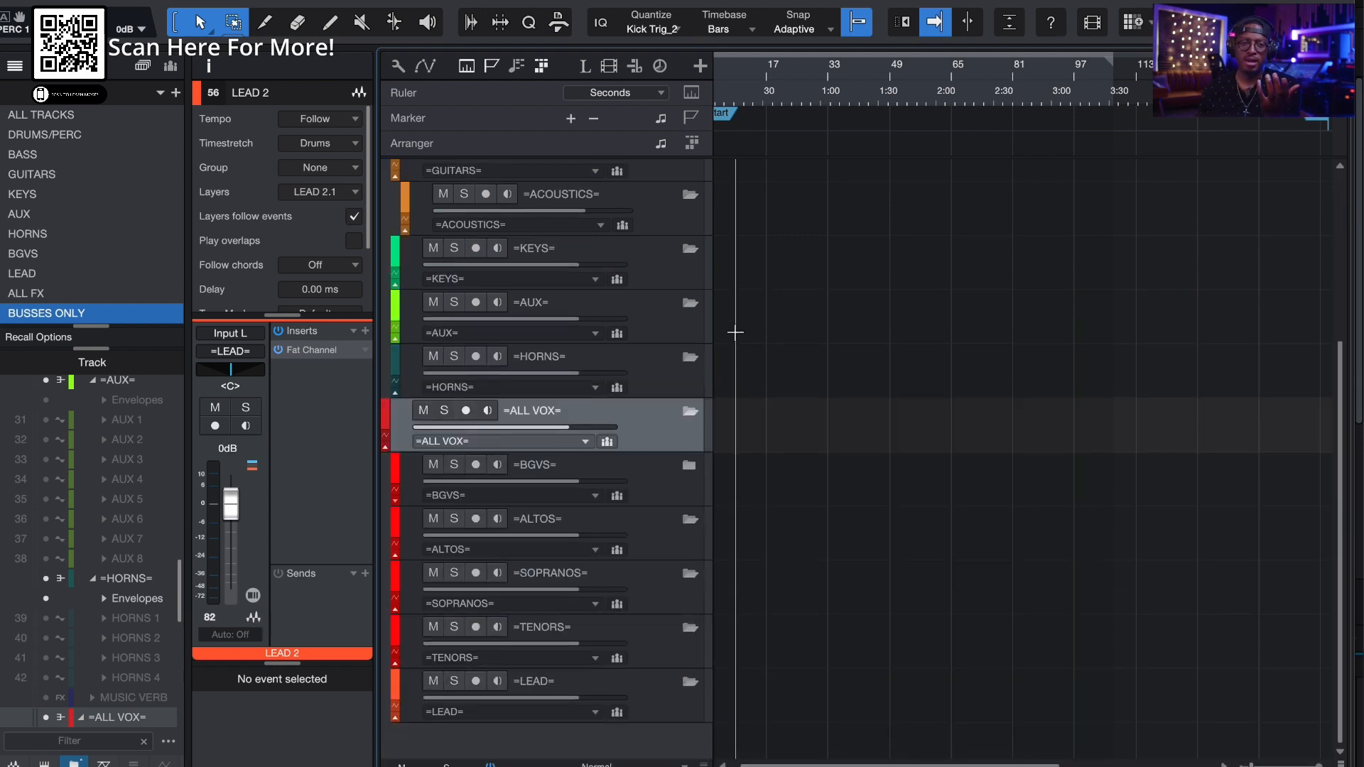
pyautogui.scroll(4, 735, 332)
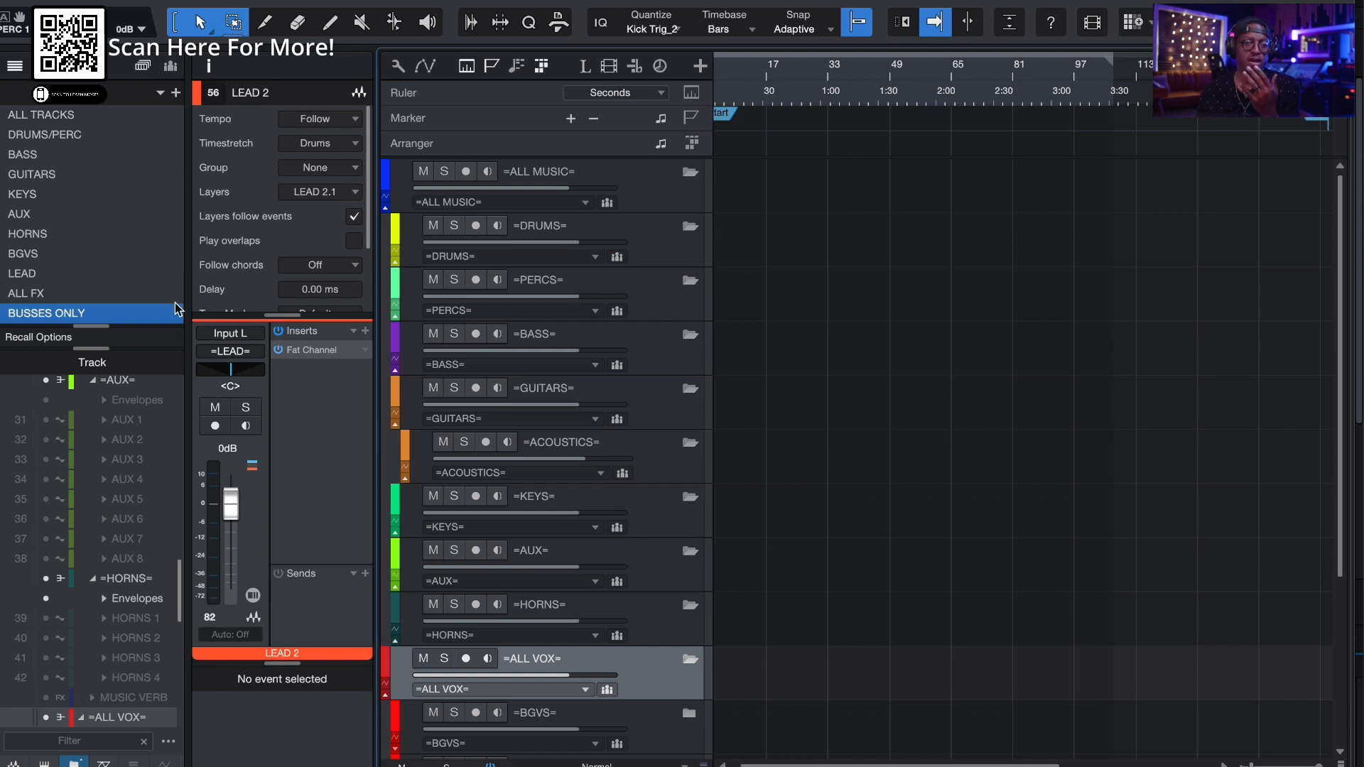
# Recall the ALL TRACKS scene and look through the full track list from the drums to the vocals
pyautogui.click(116, 117)
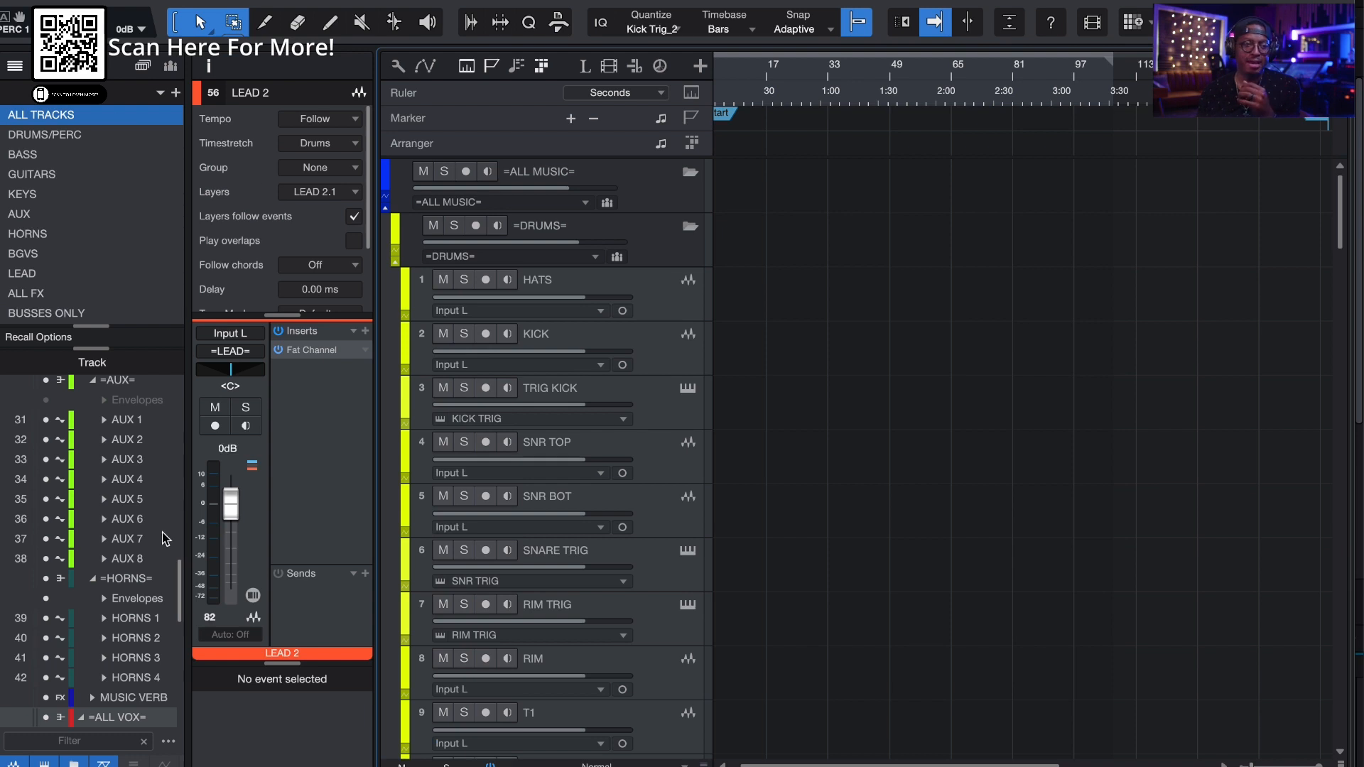
pyautogui.scroll(10, 163, 539)
pyautogui.scroll(-7, 162, 540)
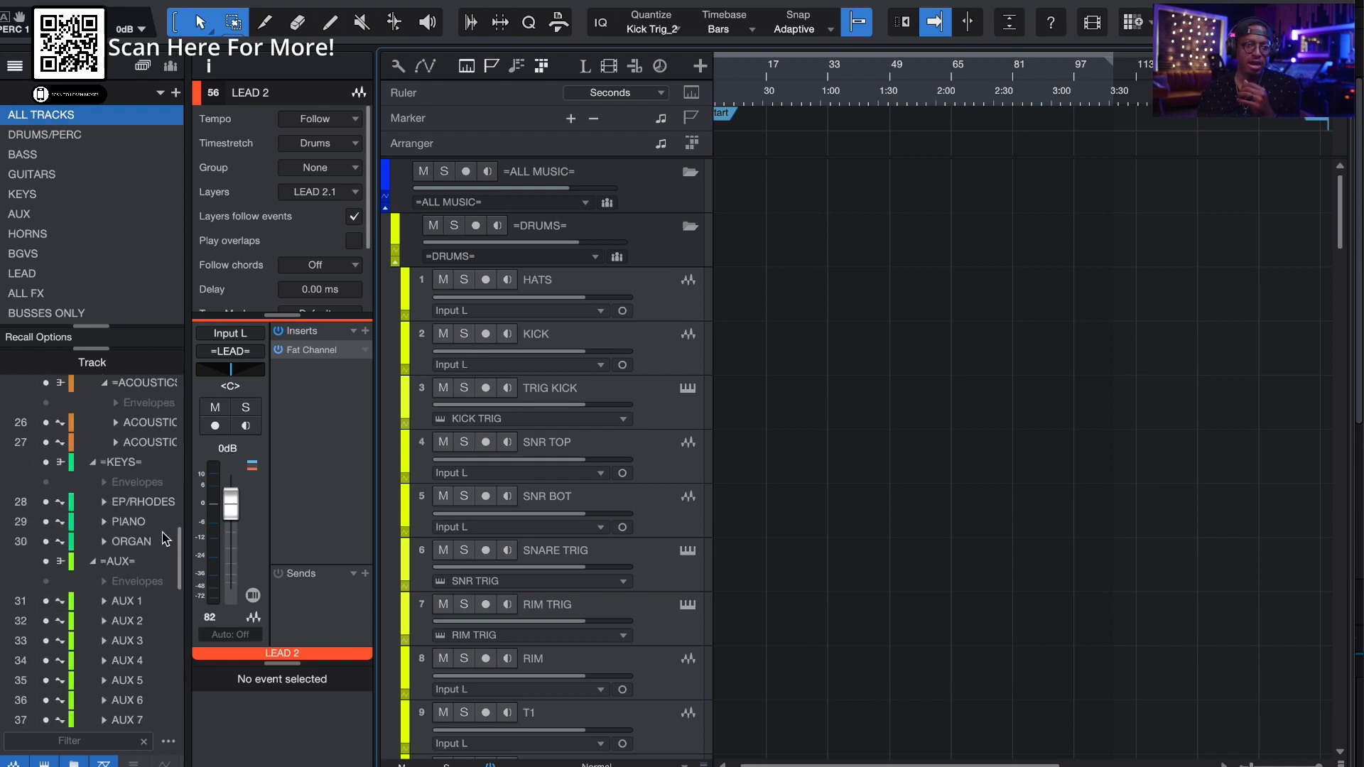
pyautogui.scroll(-5, 163, 540)
pyautogui.scroll(12, 162, 540)
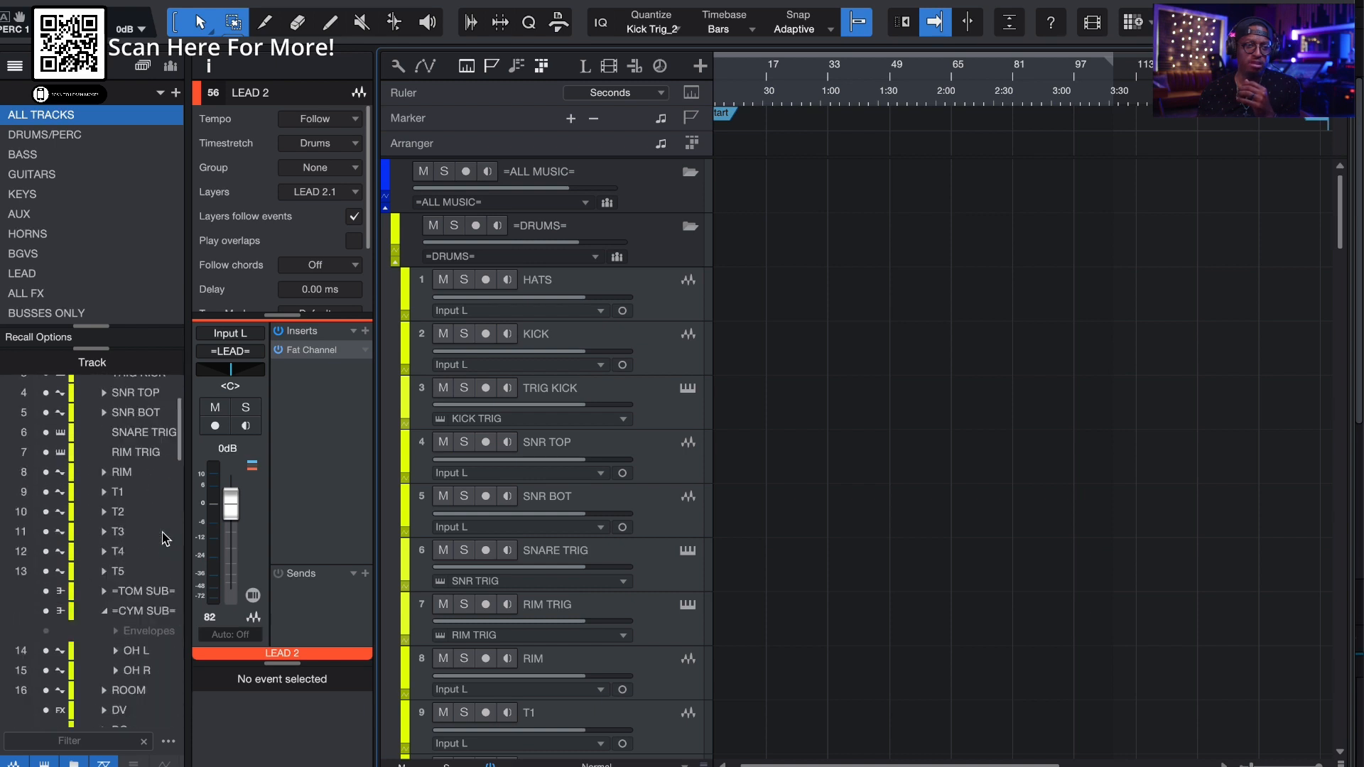
pyautogui.scroll(3, 162, 540)
pyautogui.scroll(-15, 163, 540)
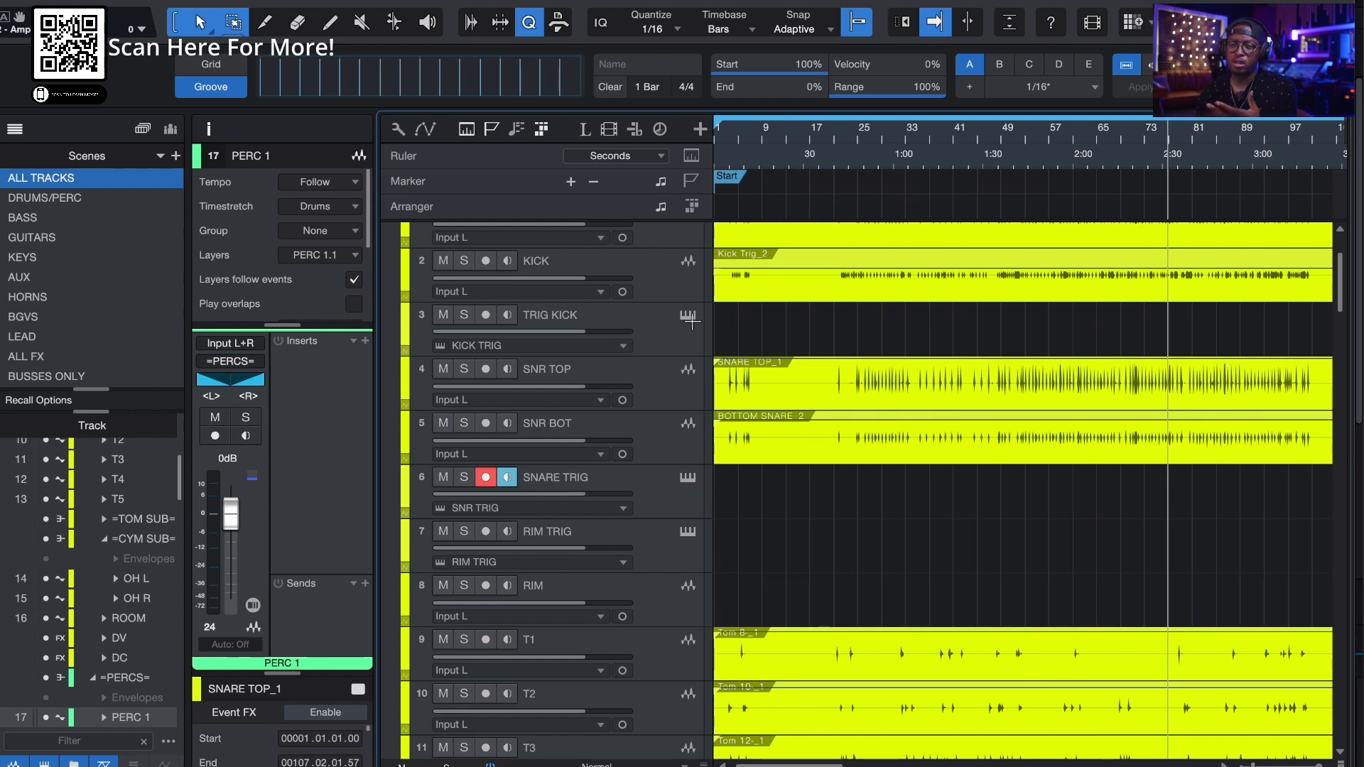
# Open the TRIG KICK track's Impact XT instrument, audition the S1_TRIG KICK sample on the C 3 pad several times, and close it
pyautogui.click(687, 316)
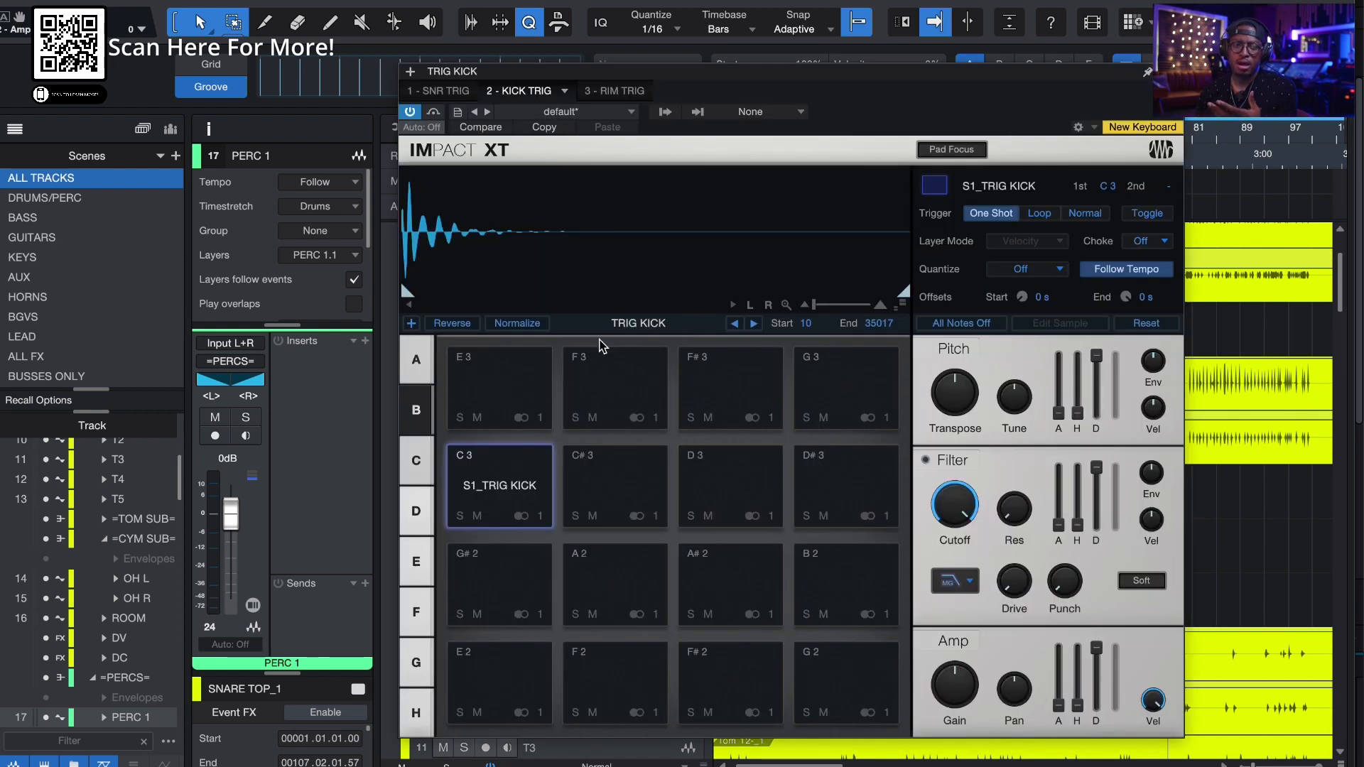
pyautogui.click(500, 489)
pyautogui.click(500, 489)
pyautogui.click(500, 490)
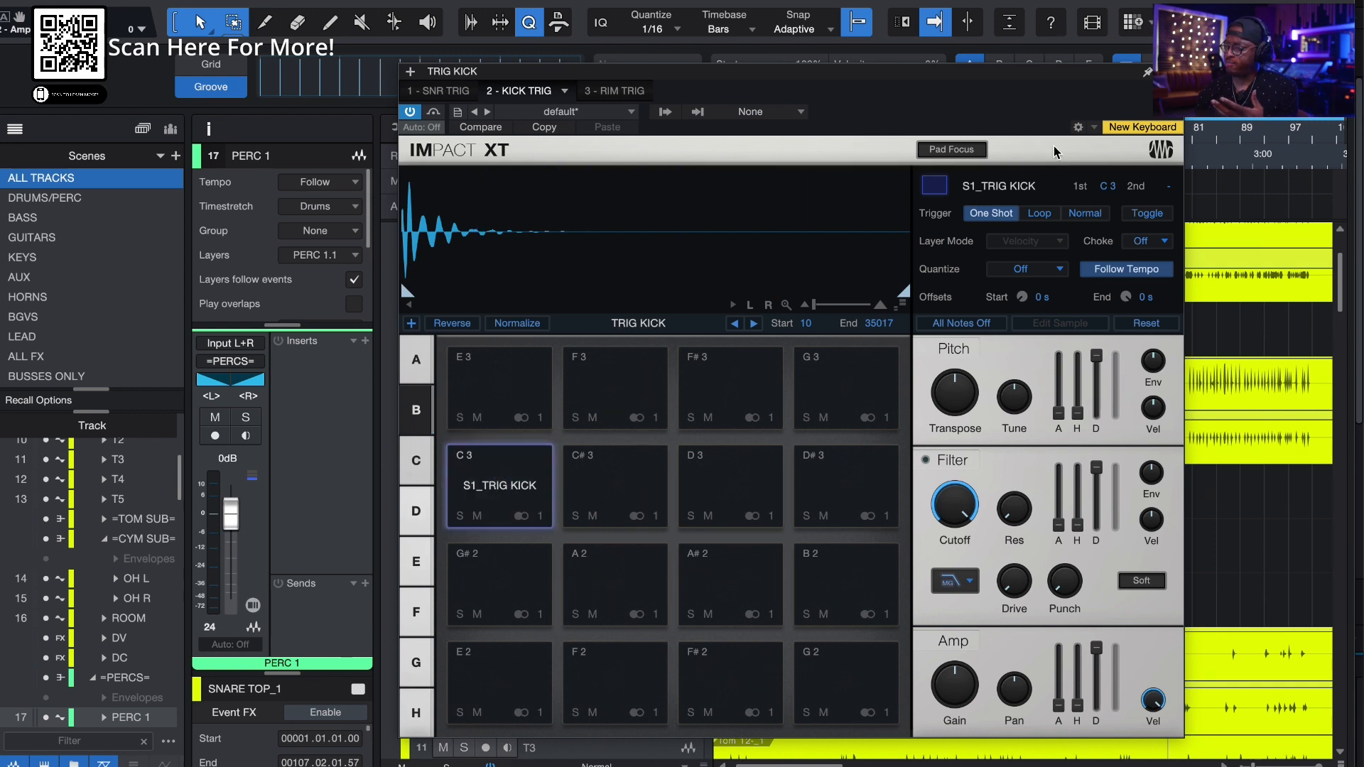
pyautogui.press('Escape')
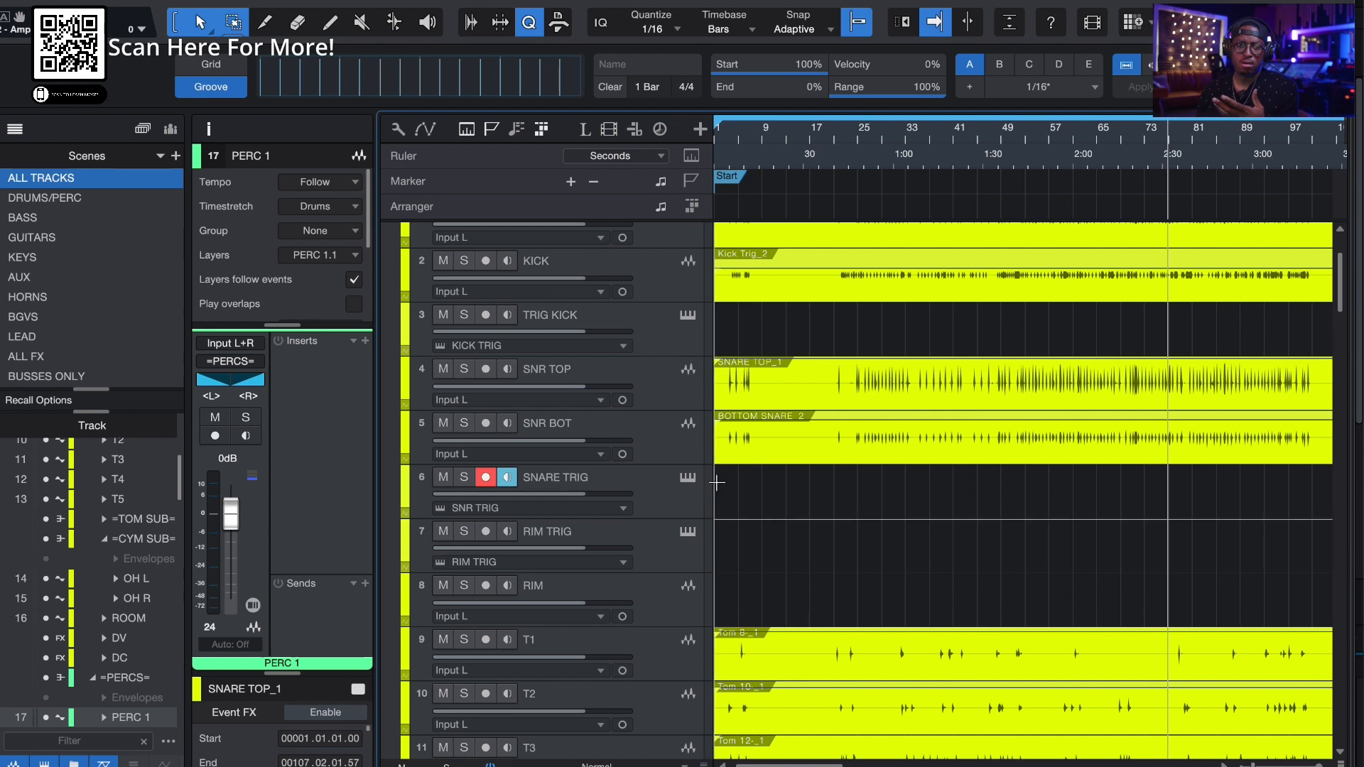
# Open the SNARE TRIG track's Impact XT instrument, audition the TRIG SNARE_S1 sample on the C 3 pad, and close it
pyautogui.click(686, 478)
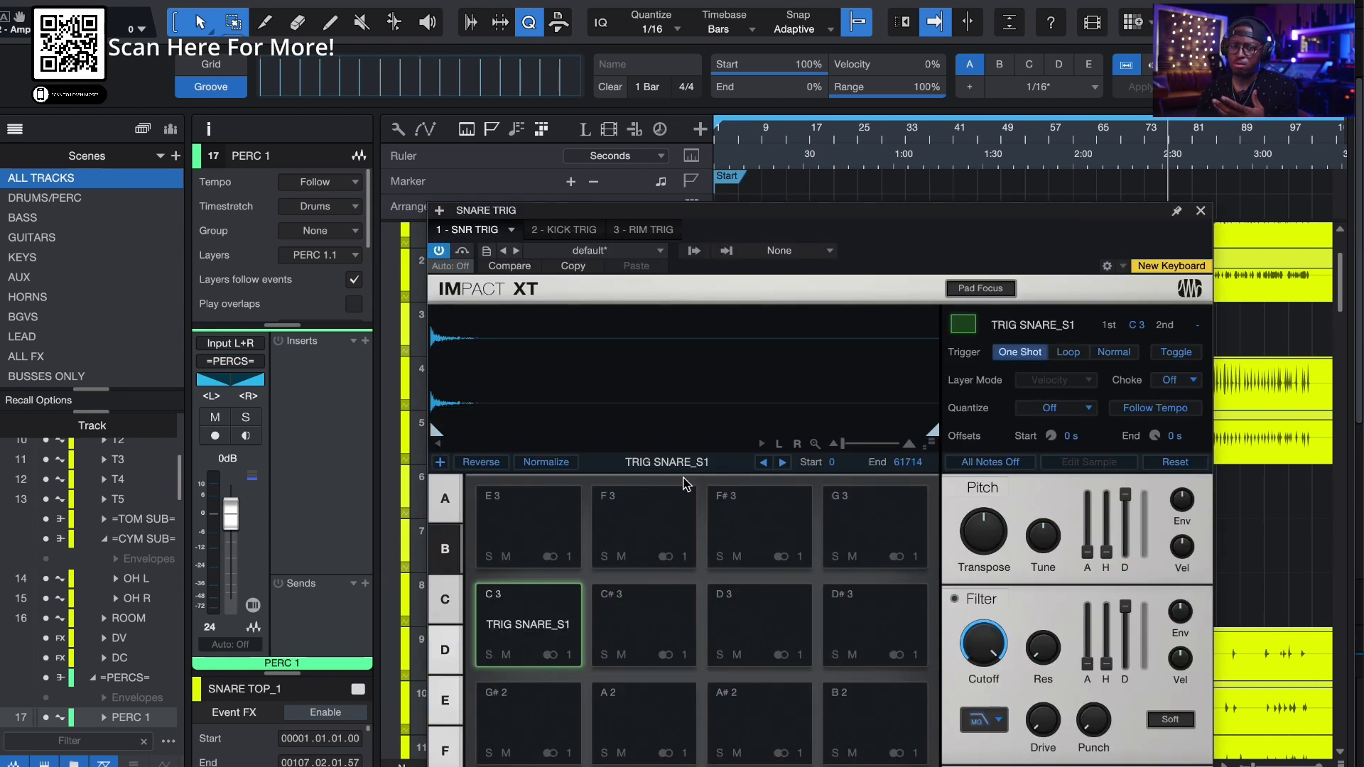
pyautogui.click(549, 634)
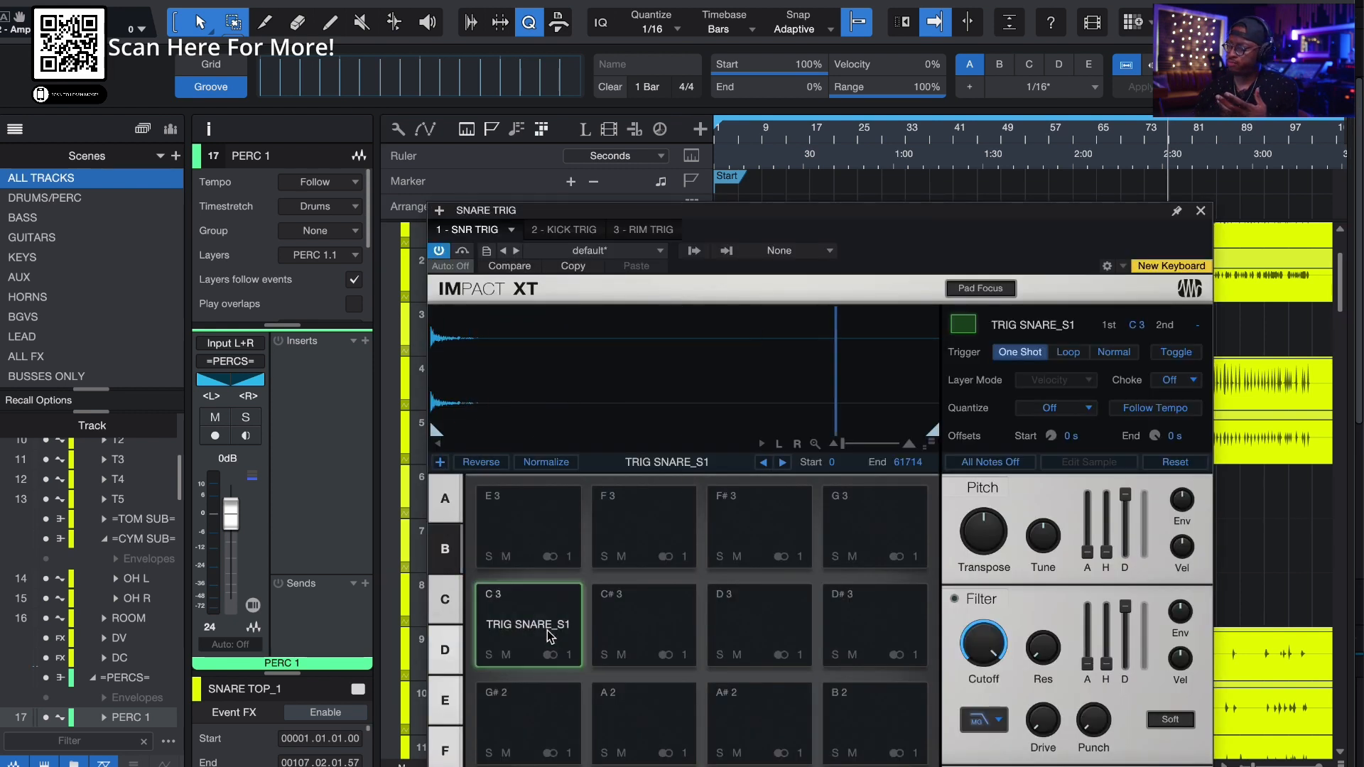
pyautogui.press('Escape')
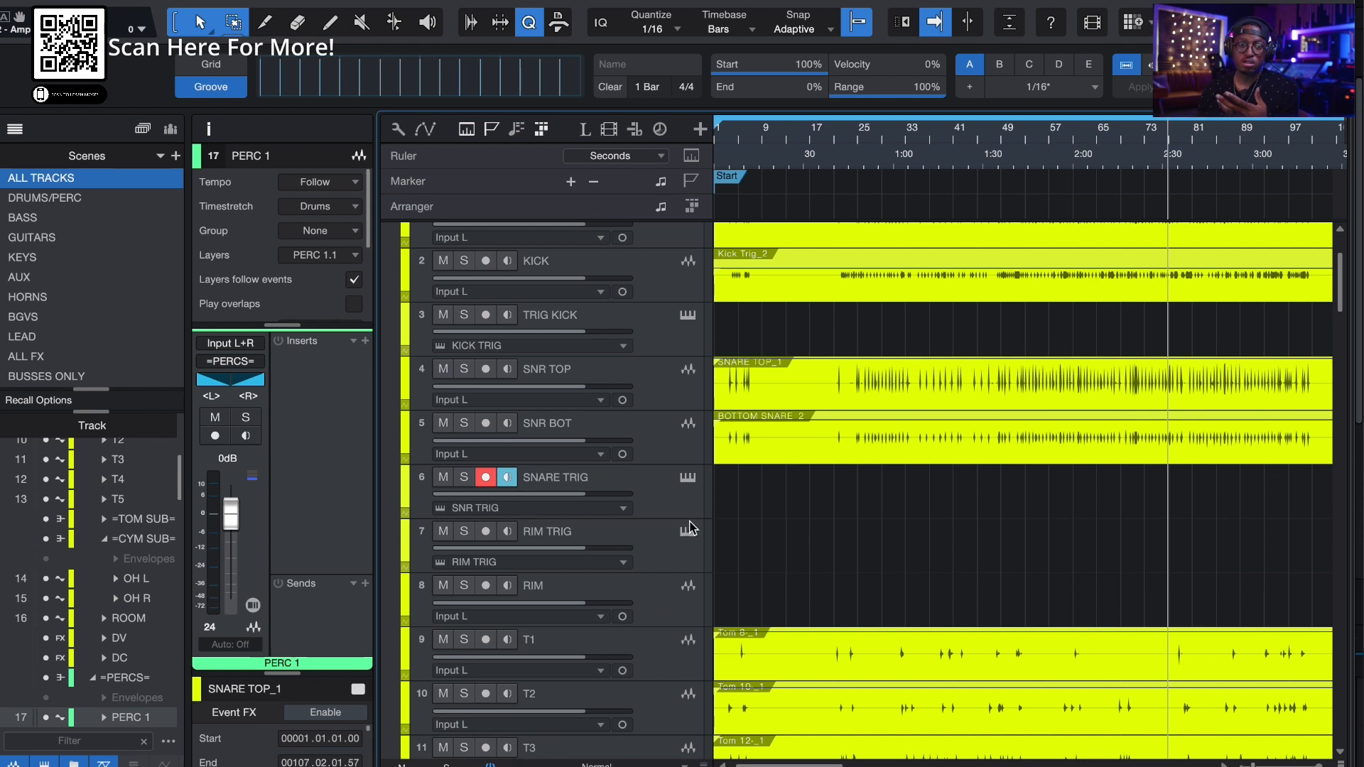
# Open the RIM TRIG track's Impact XT instrument, audition the TRIG RIM_S1 sample on the C 3 pad, examine it, and close it
pyautogui.click(686, 532)
pyautogui.click(625, 539)
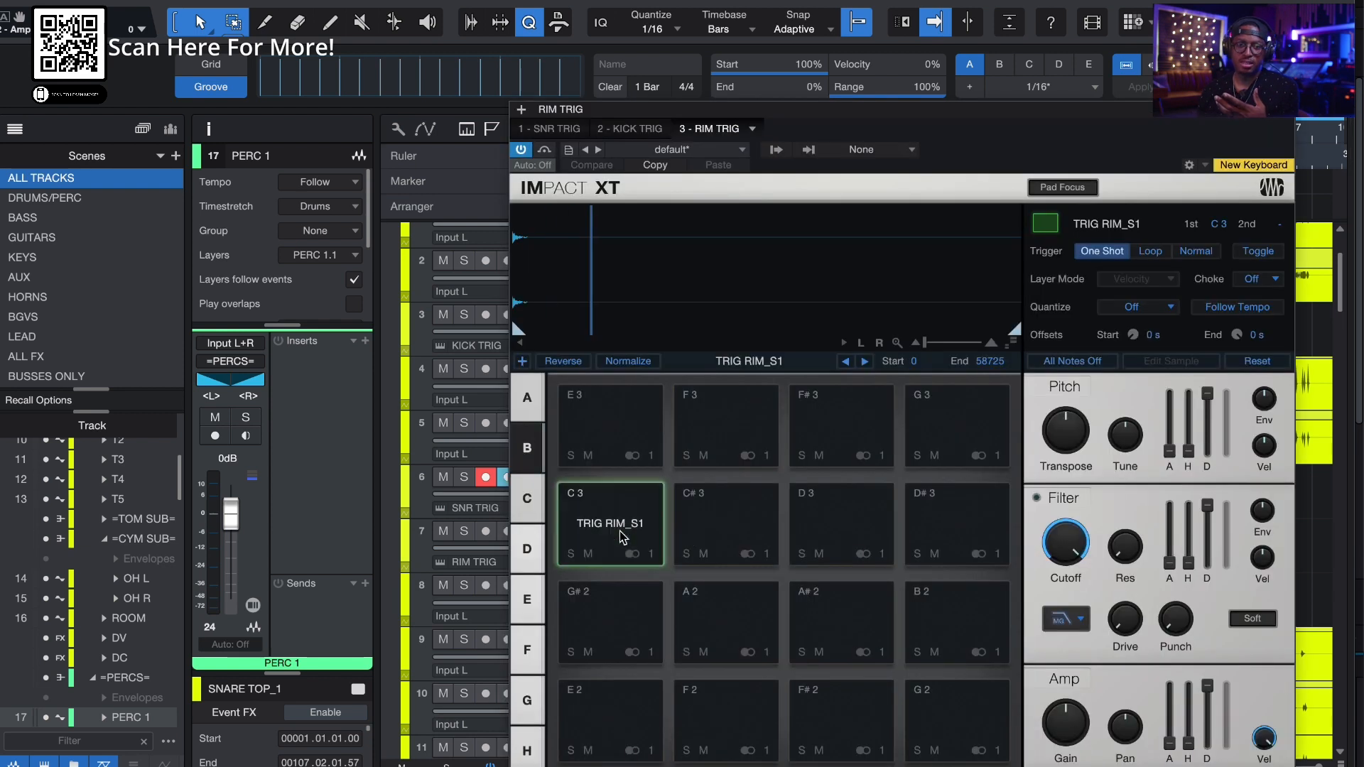
pyautogui.click(625, 539)
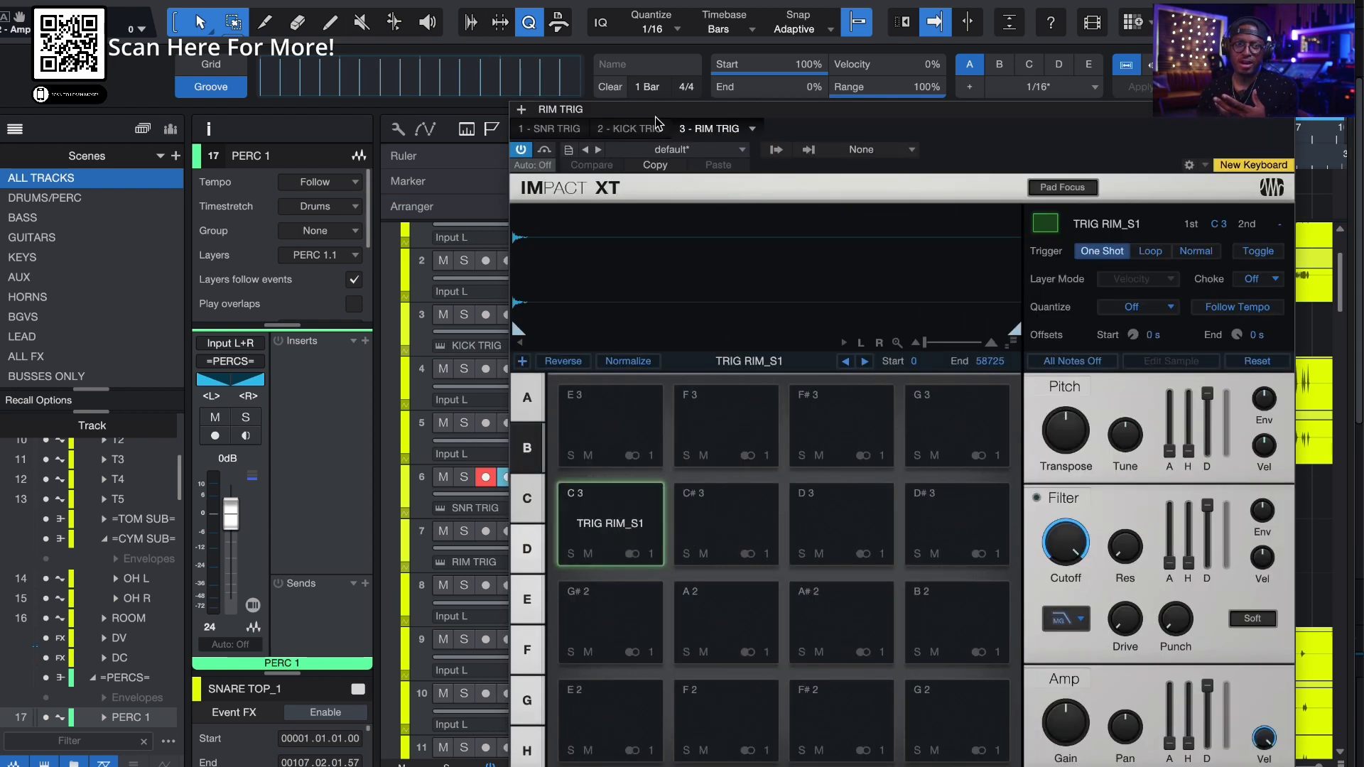
pyautogui.moveTo(657, 109); pyautogui.dragTo(637, 66)
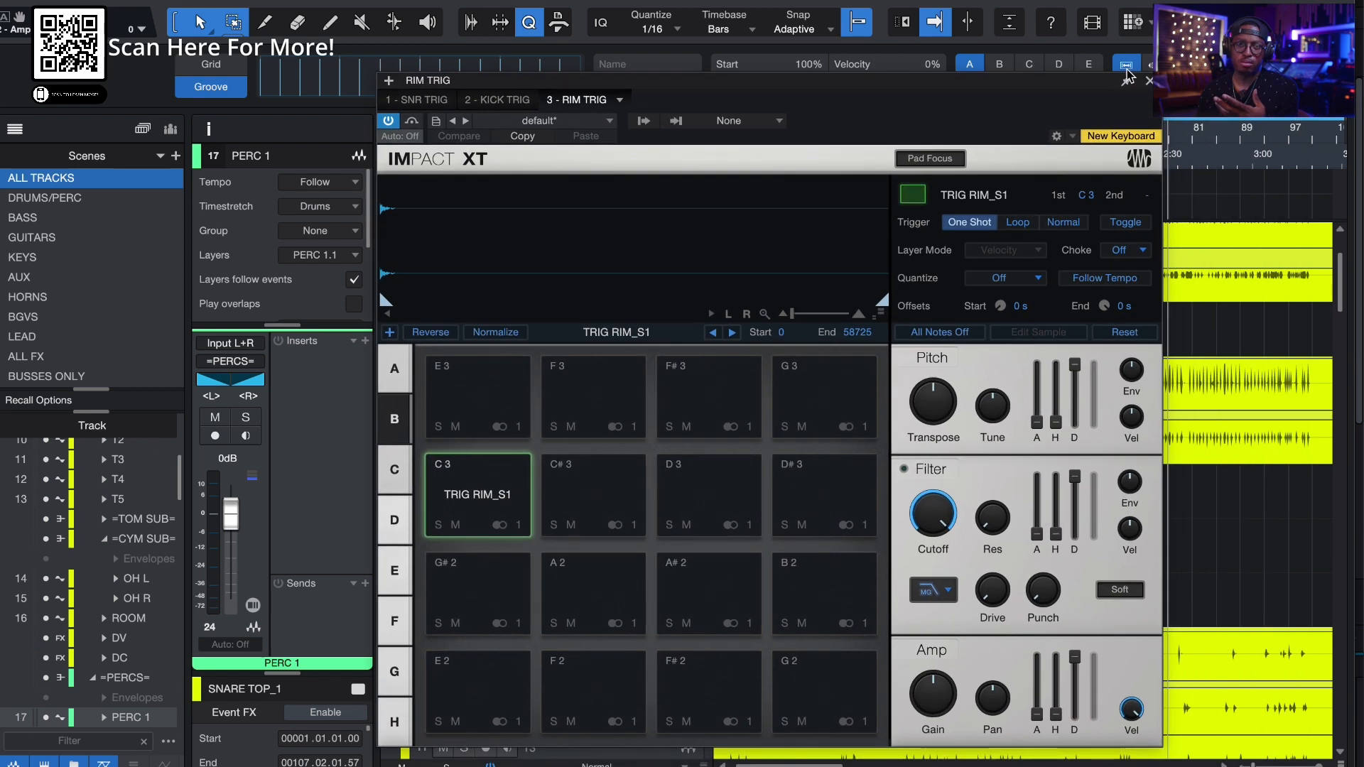
pyautogui.click(1149, 81)
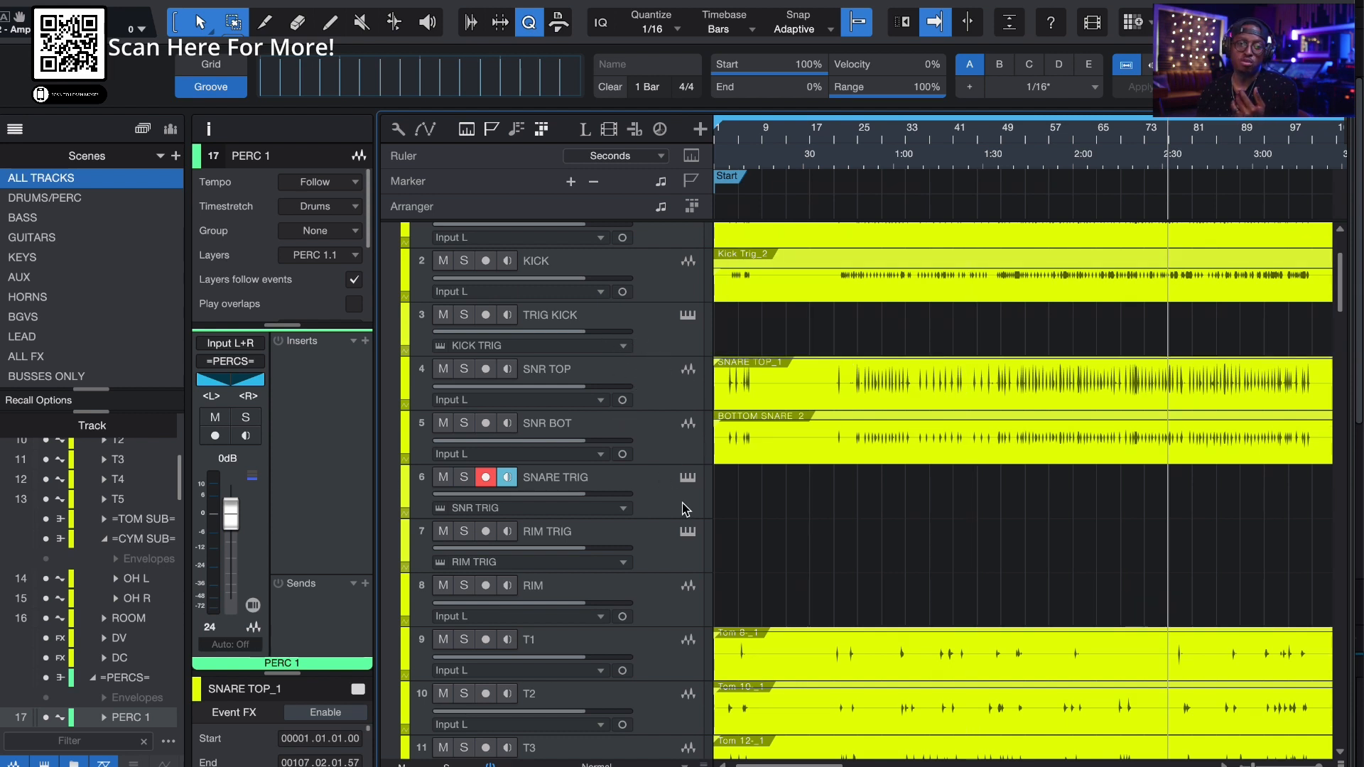
pyautogui.click(687, 531)
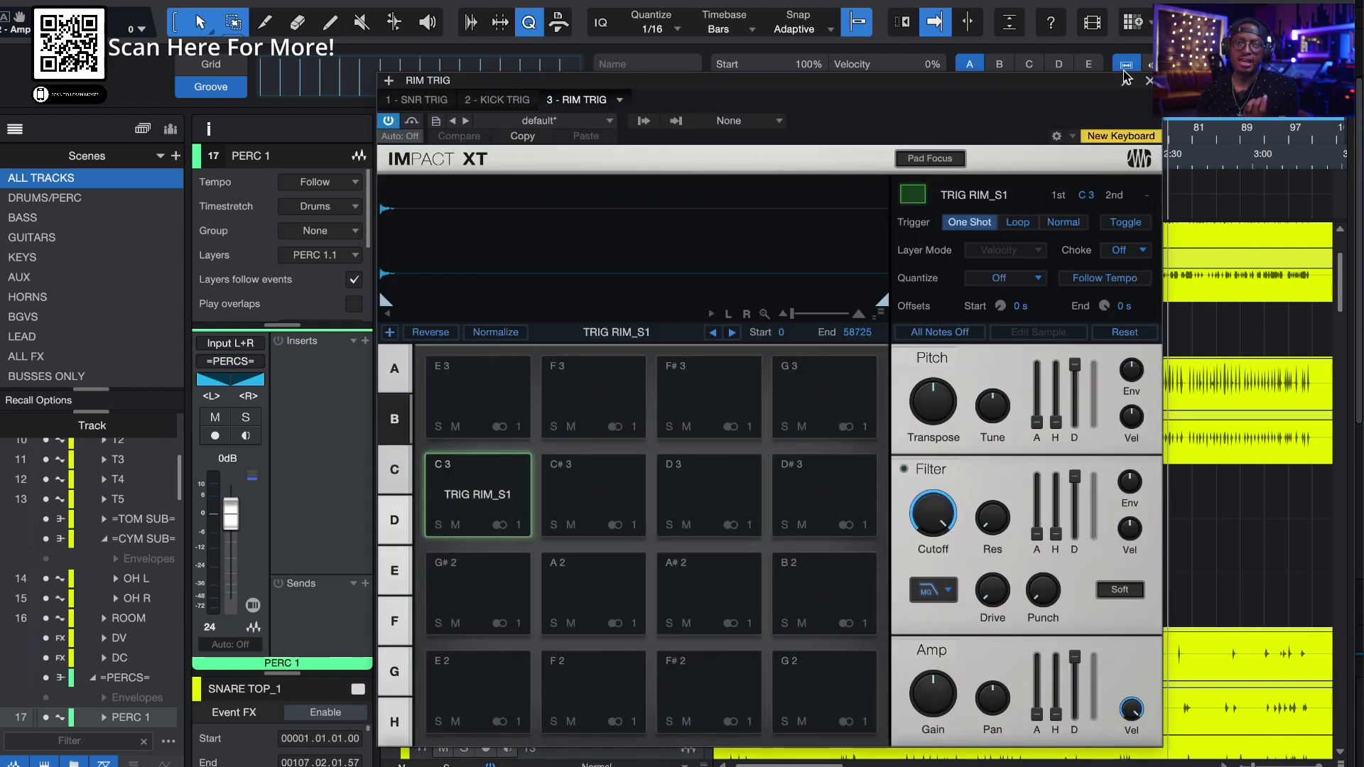
pyautogui.click(1150, 80)
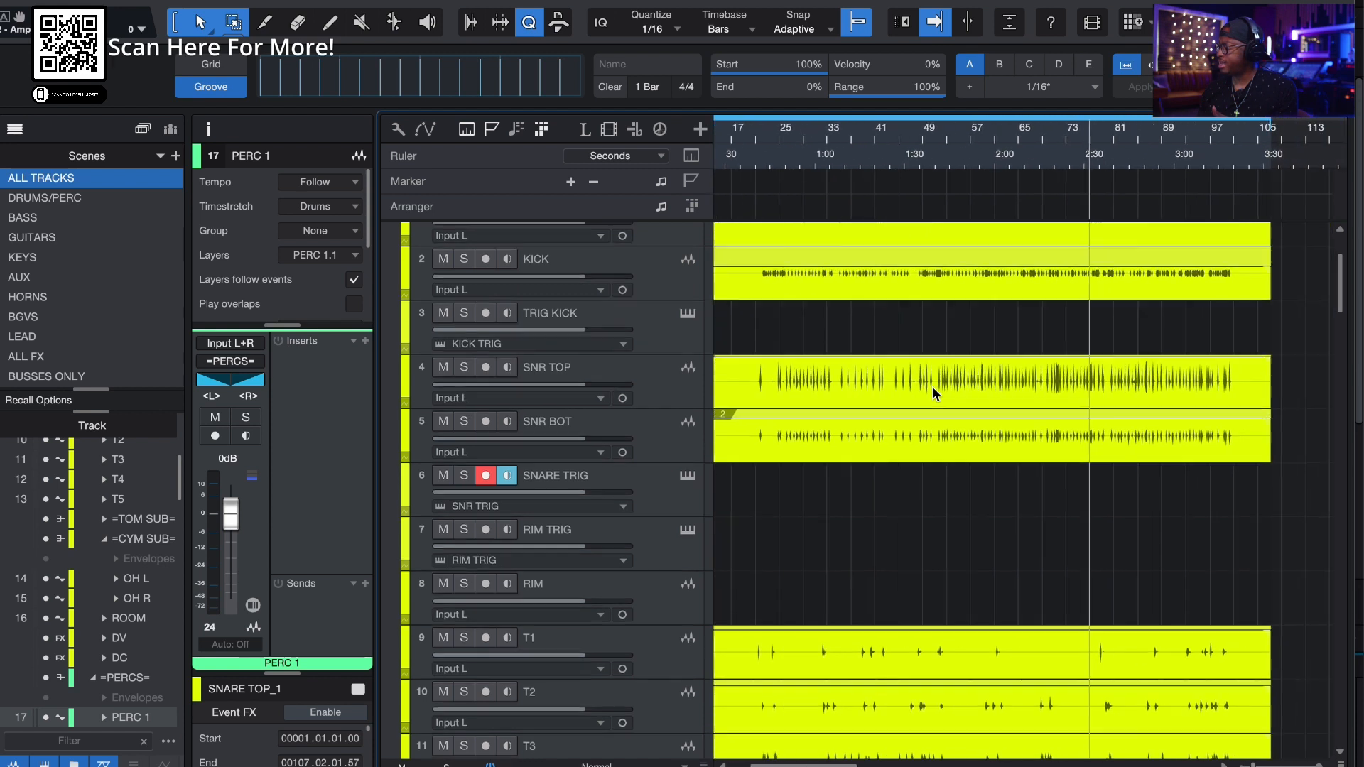
# Look through the tom and cymbal tracks and play the song from about bar 25
pyautogui.scroll(-9, 934, 394)
pyautogui.scroll(2, 934, 395)
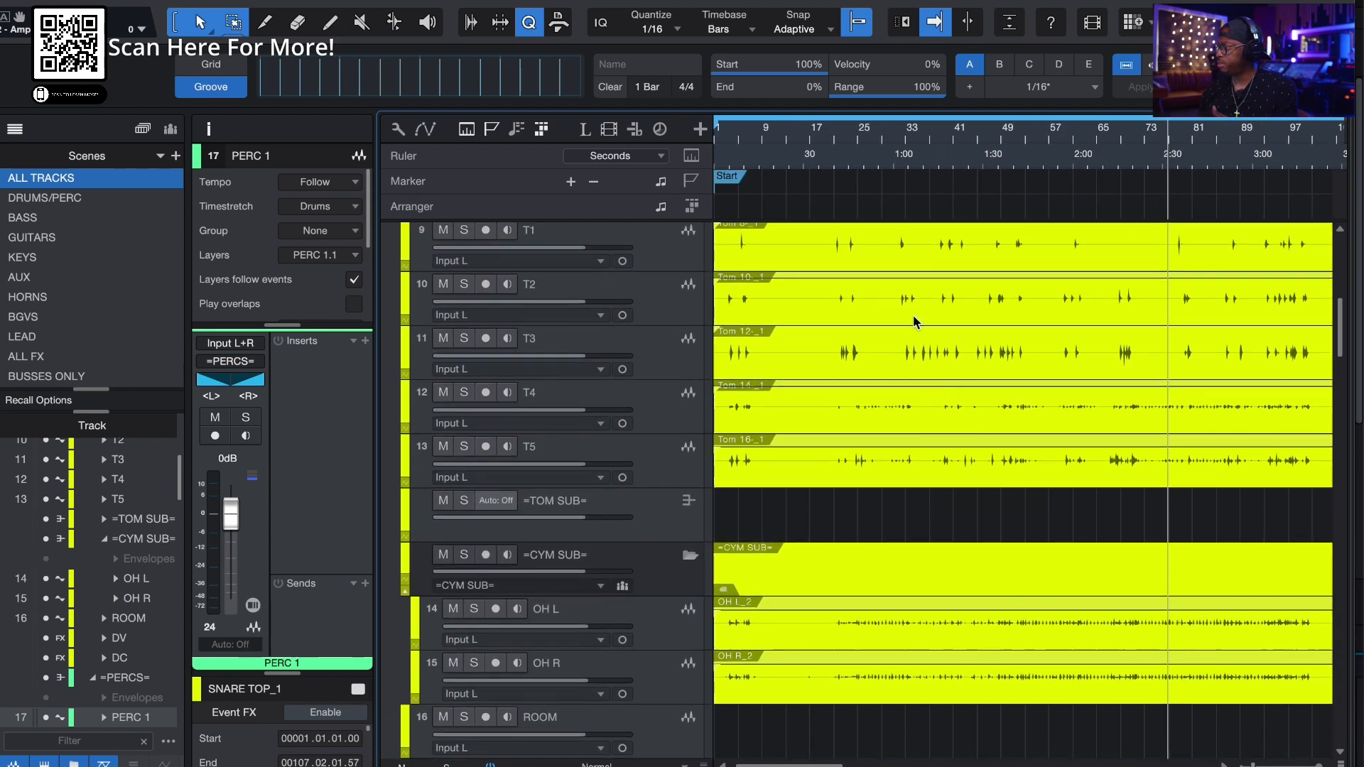
pyautogui.click(861, 136)
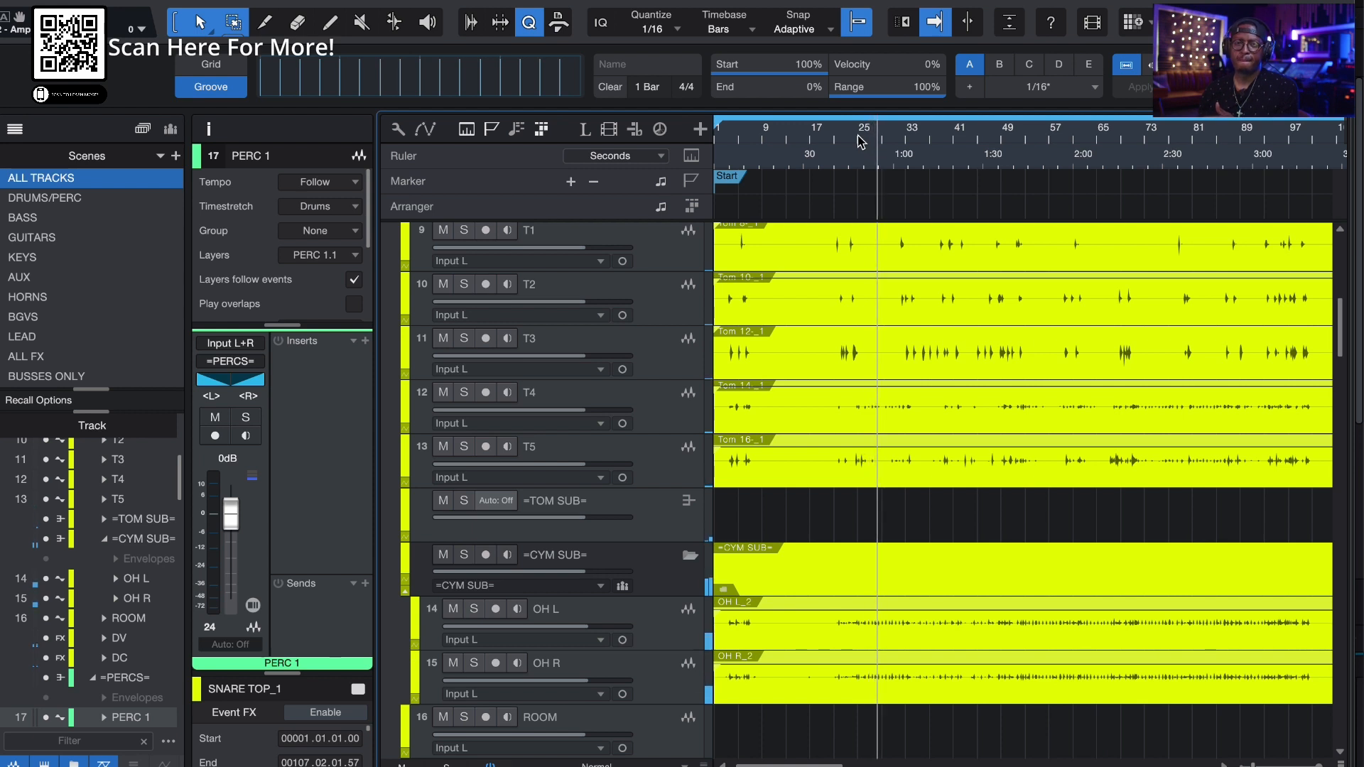
# Select the SNARE TRIG track and set its input to SNARE GATE
pyautogui.scroll(6, 668, 426)
pyautogui.click(667, 426)
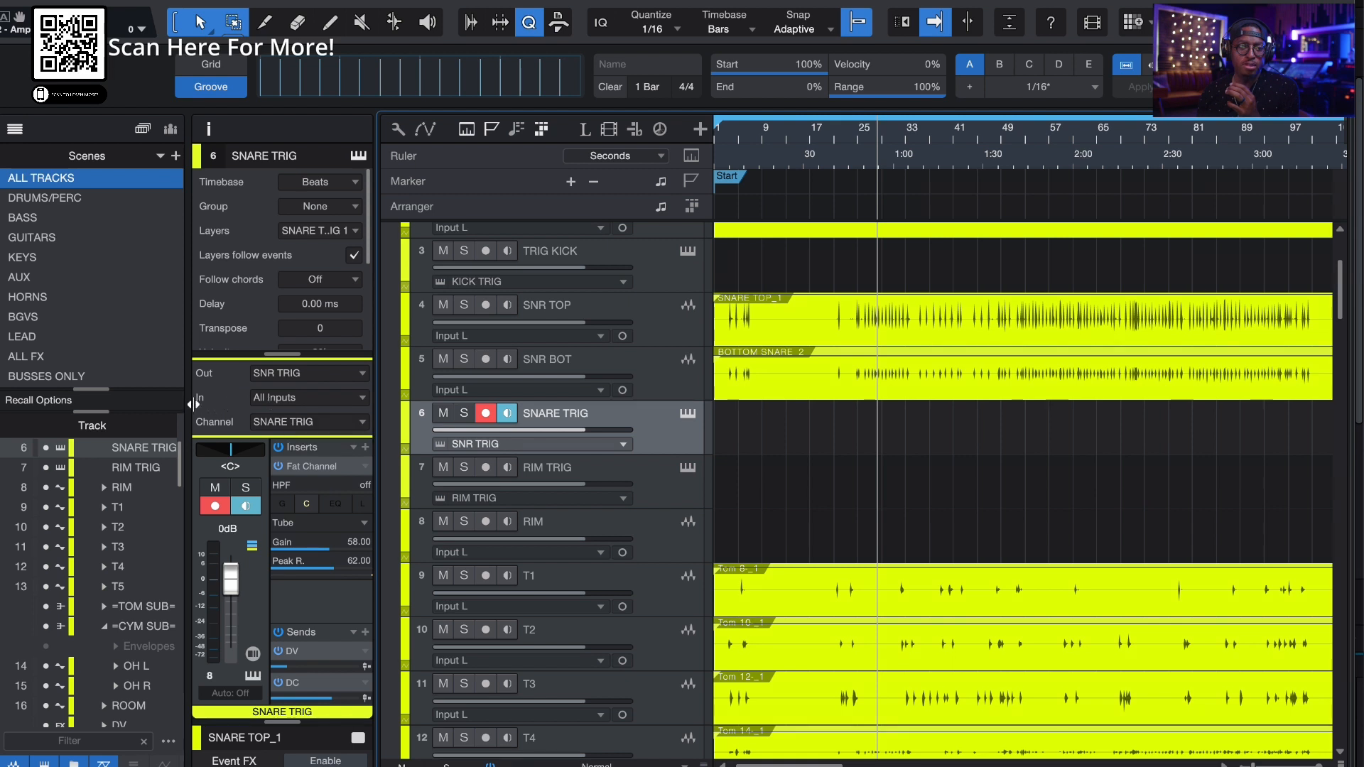
pyautogui.click(287, 399)
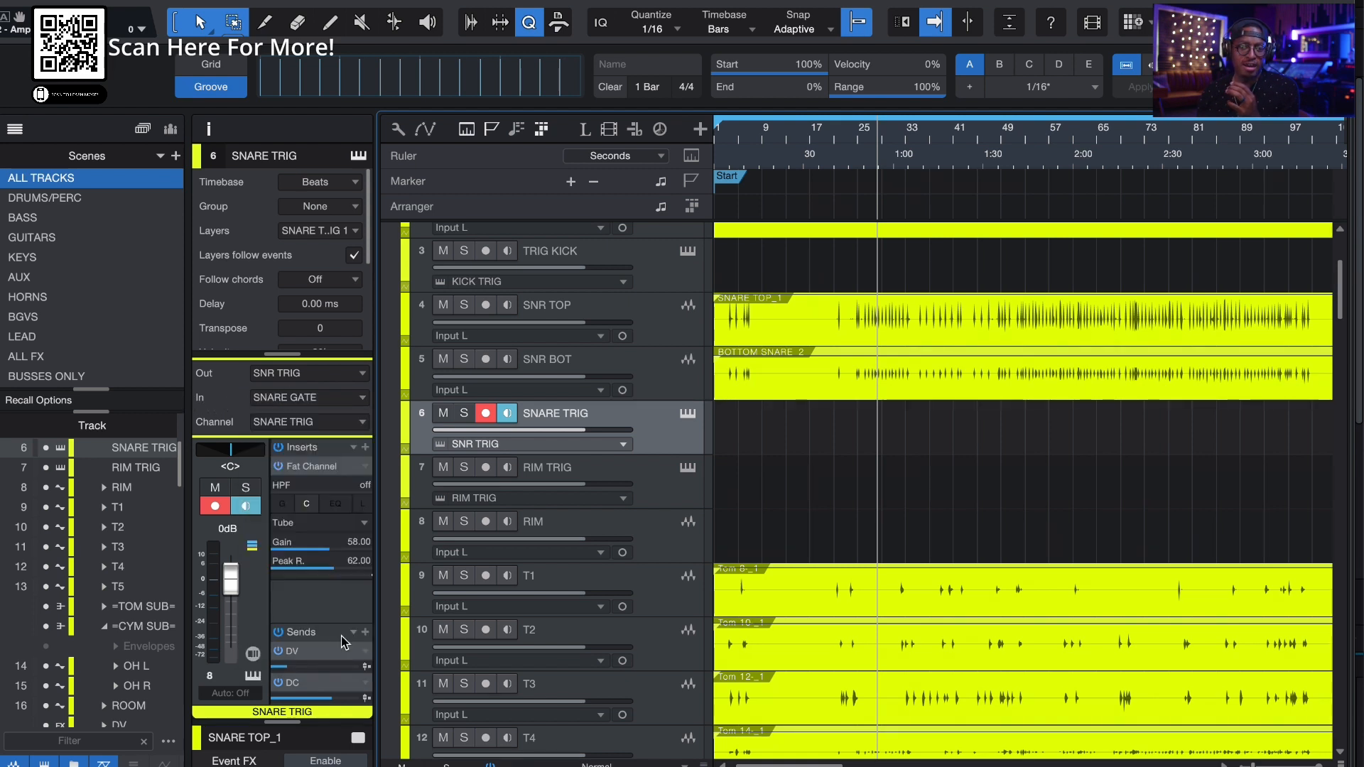
pyautogui.click(343, 639)
# Mute SNR TOP and SNR BOT to audition the snare trigger on its own, and unmute both tracks
pyautogui.click(443, 306)
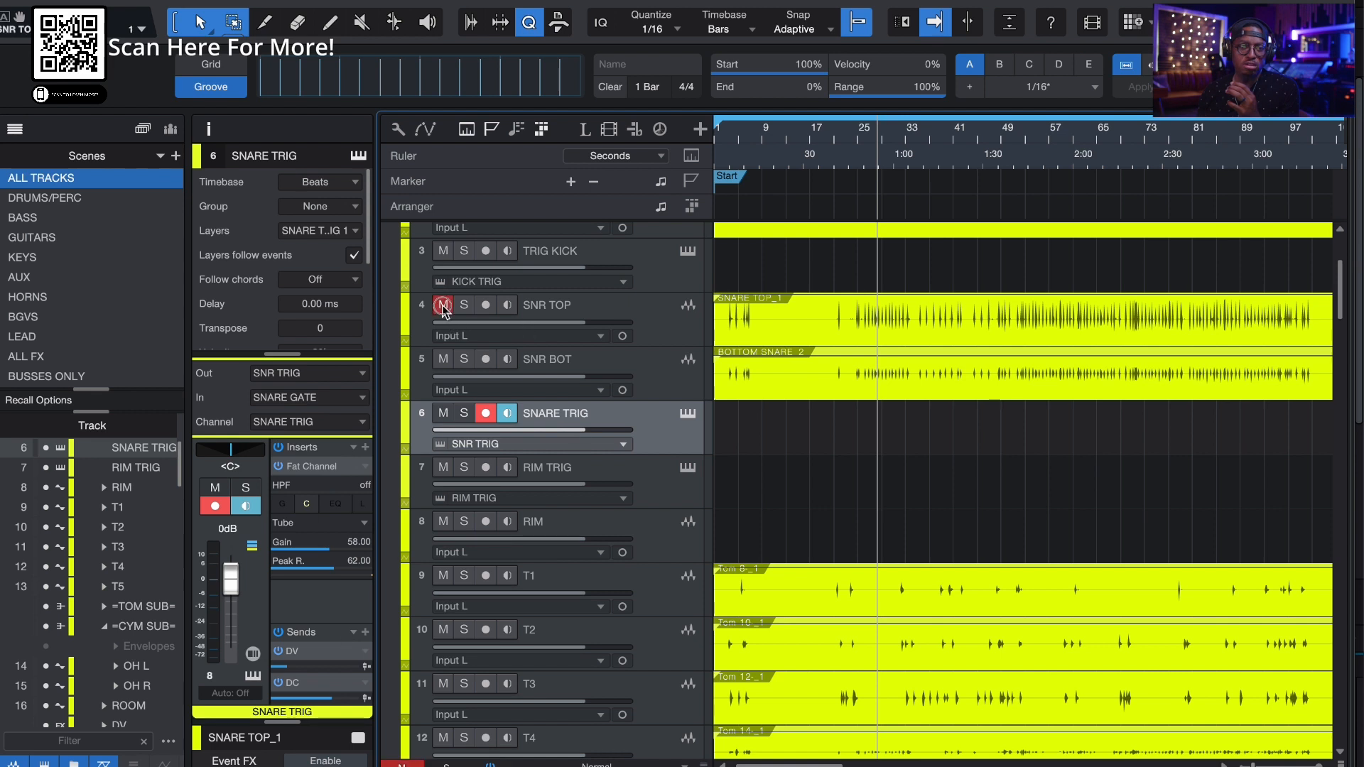
pyautogui.click(444, 360)
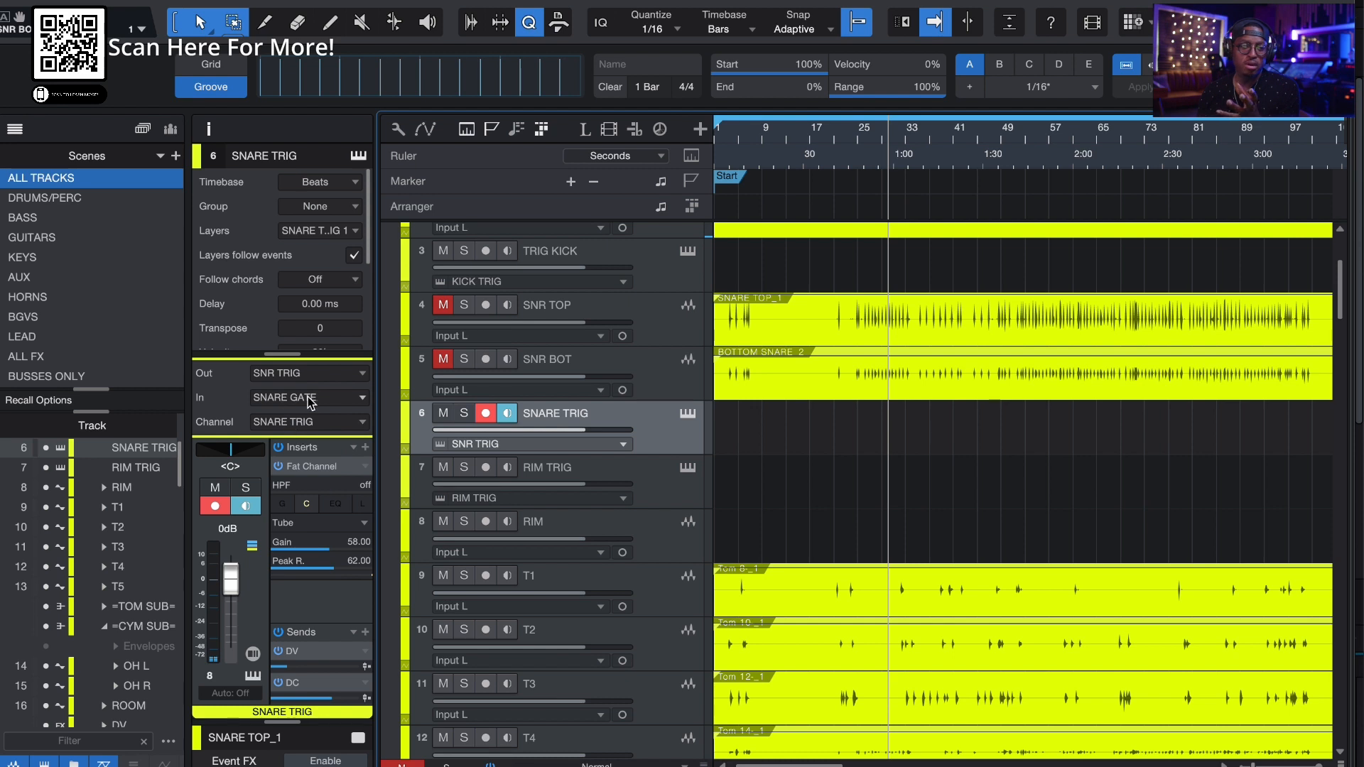
pyautogui.press('Up')
pyautogui.press('Up')
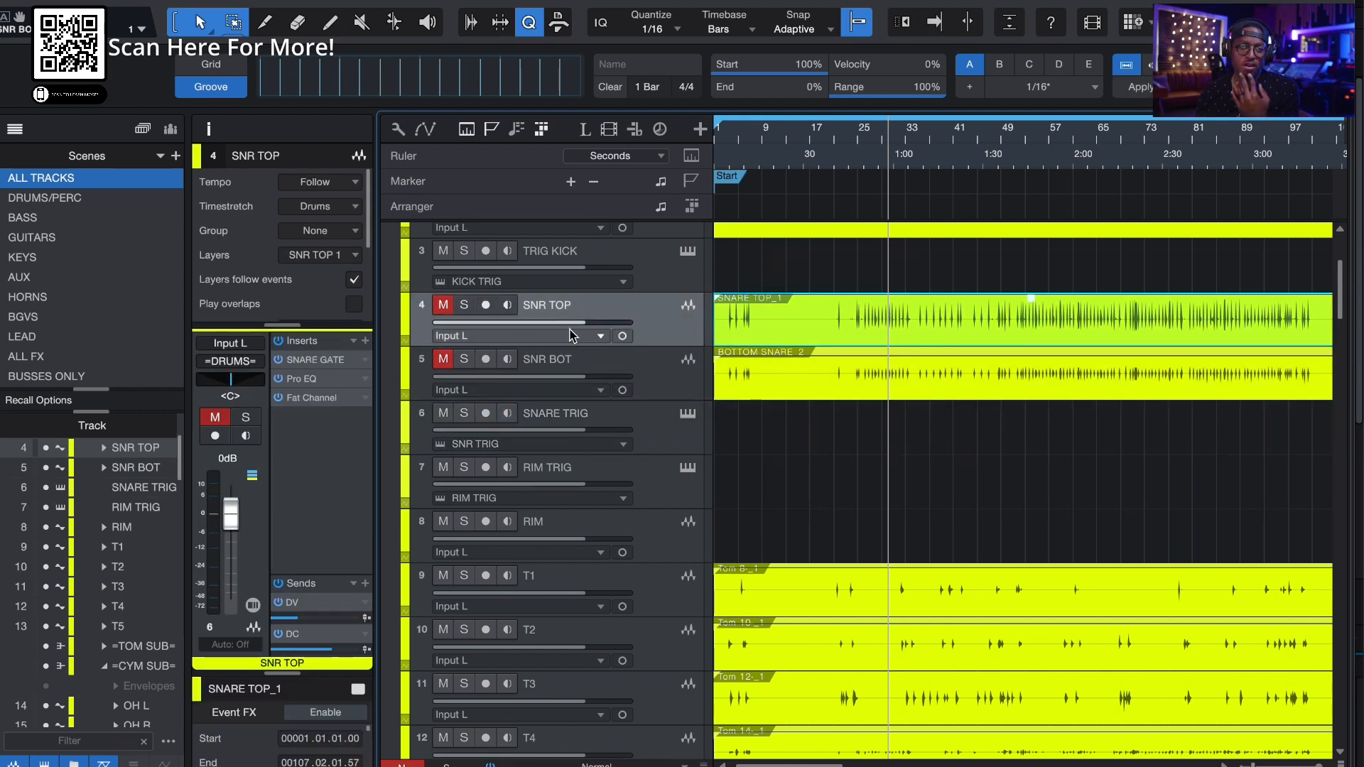
pyautogui.click(444, 306)
pyautogui.click(443, 359)
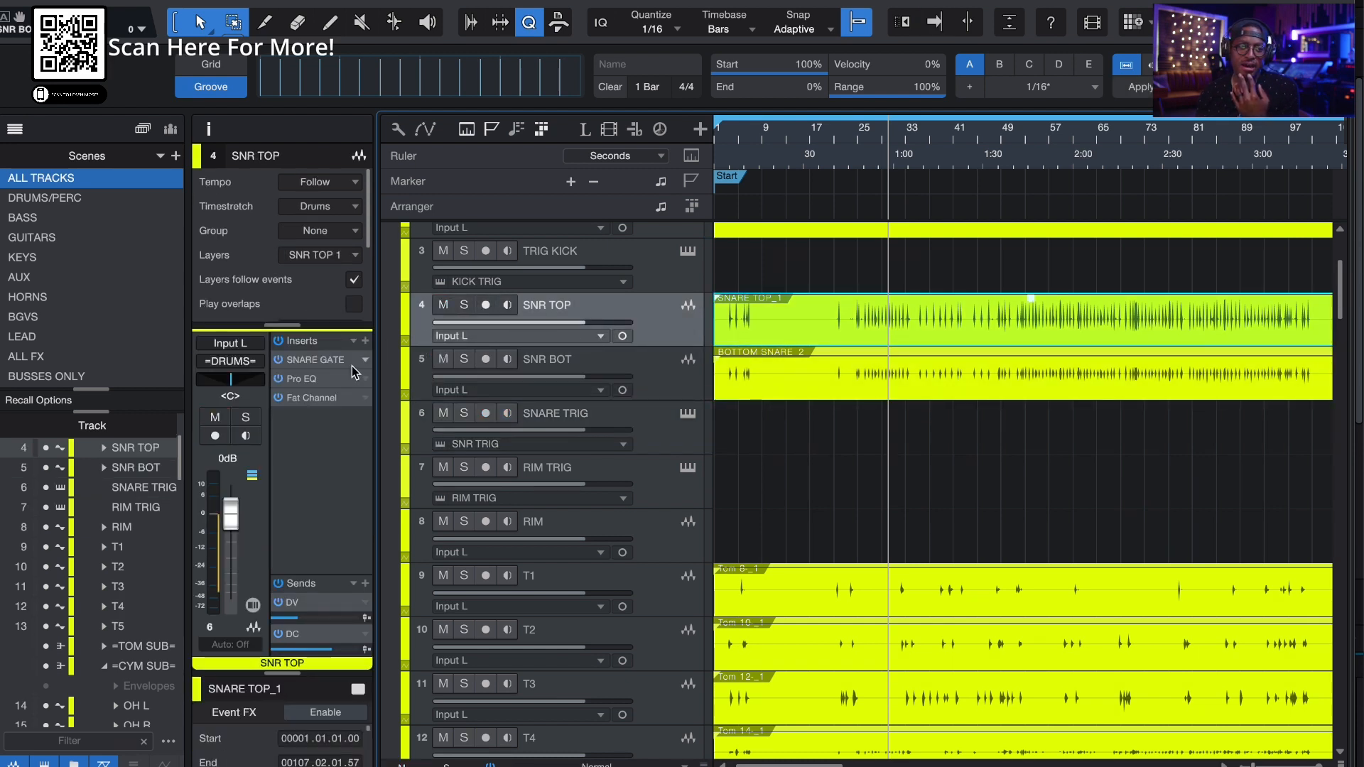
# Open the SNARE GATE insert on the SNR TOP track, examine its threshold and trigger settings, and close it
pyautogui.click(323, 361)
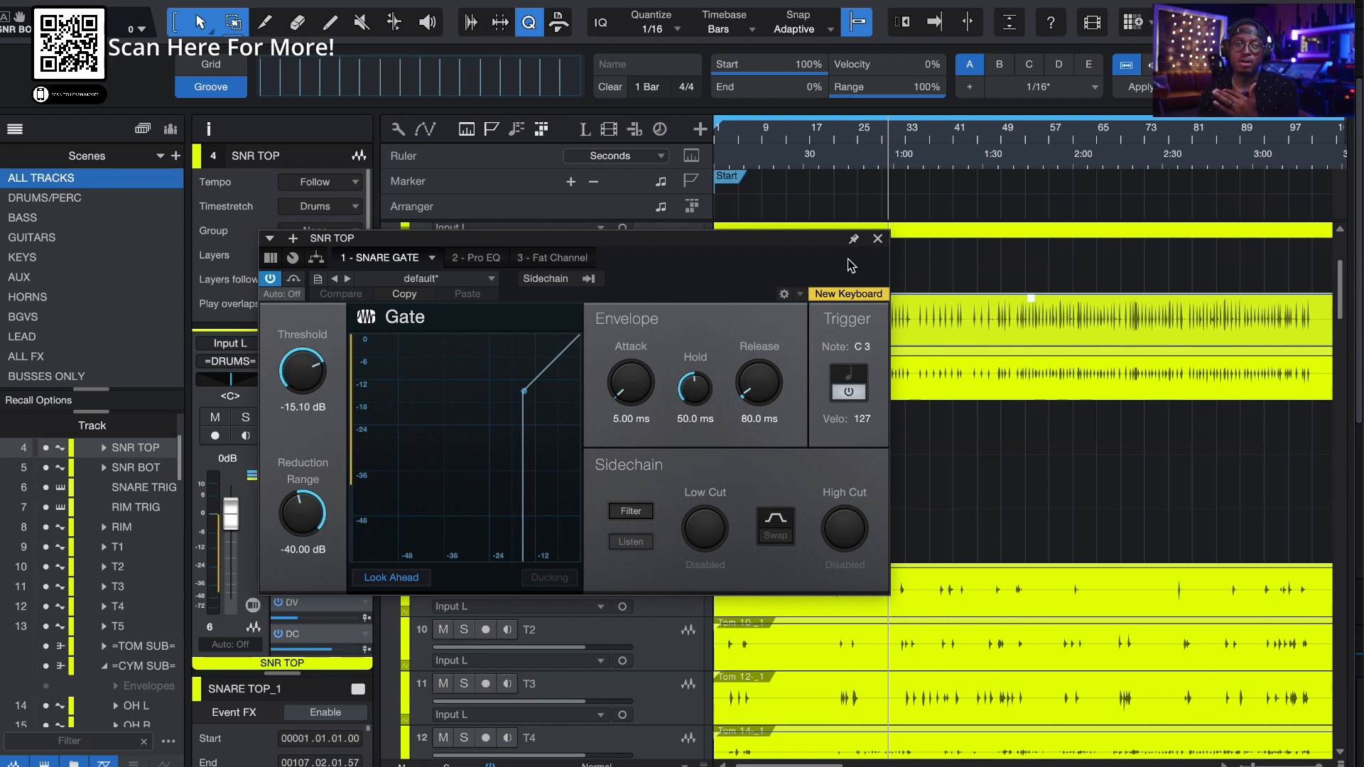
pyautogui.click(877, 239)
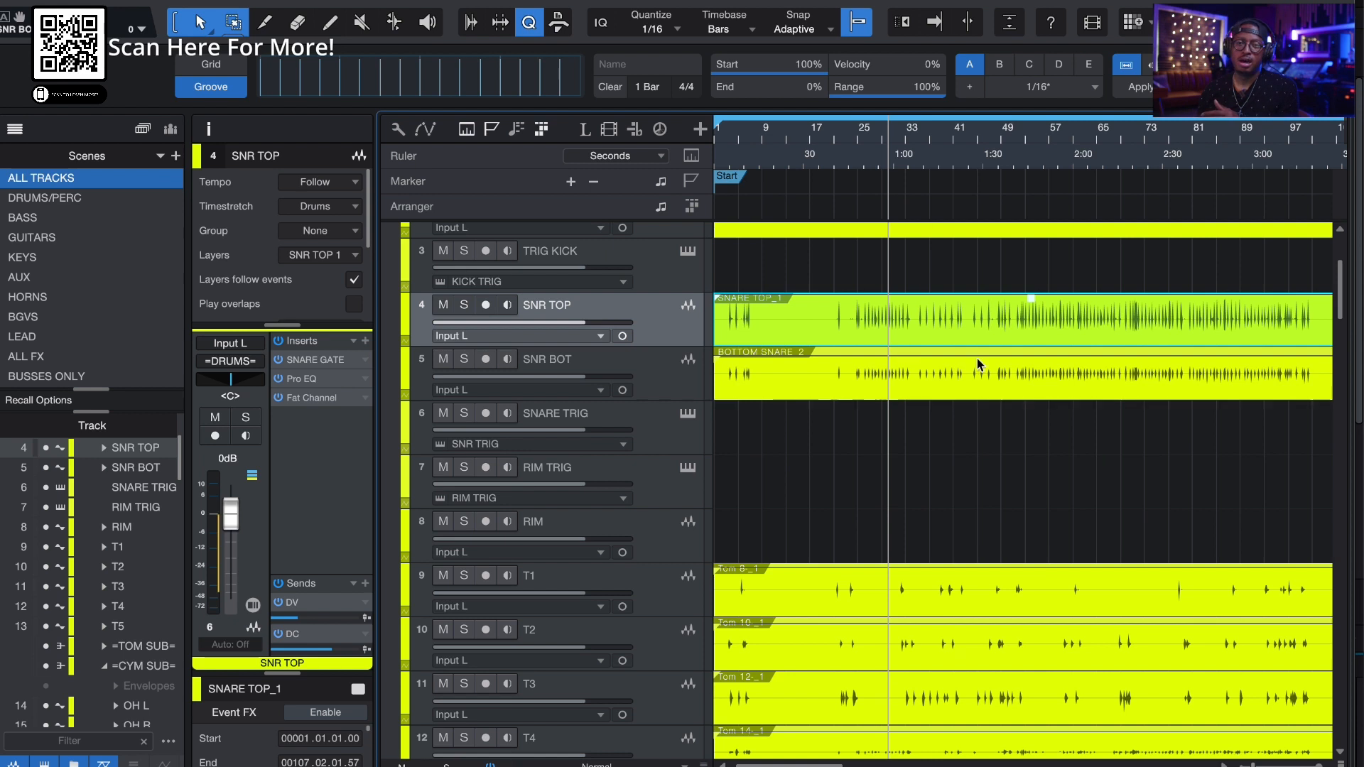
# Extract the groove of the BOTTOM SNARE_2 event on the SNR BOT track as the quantize groove, and compare Grid and Groove modes
pyautogui.click(980, 392)
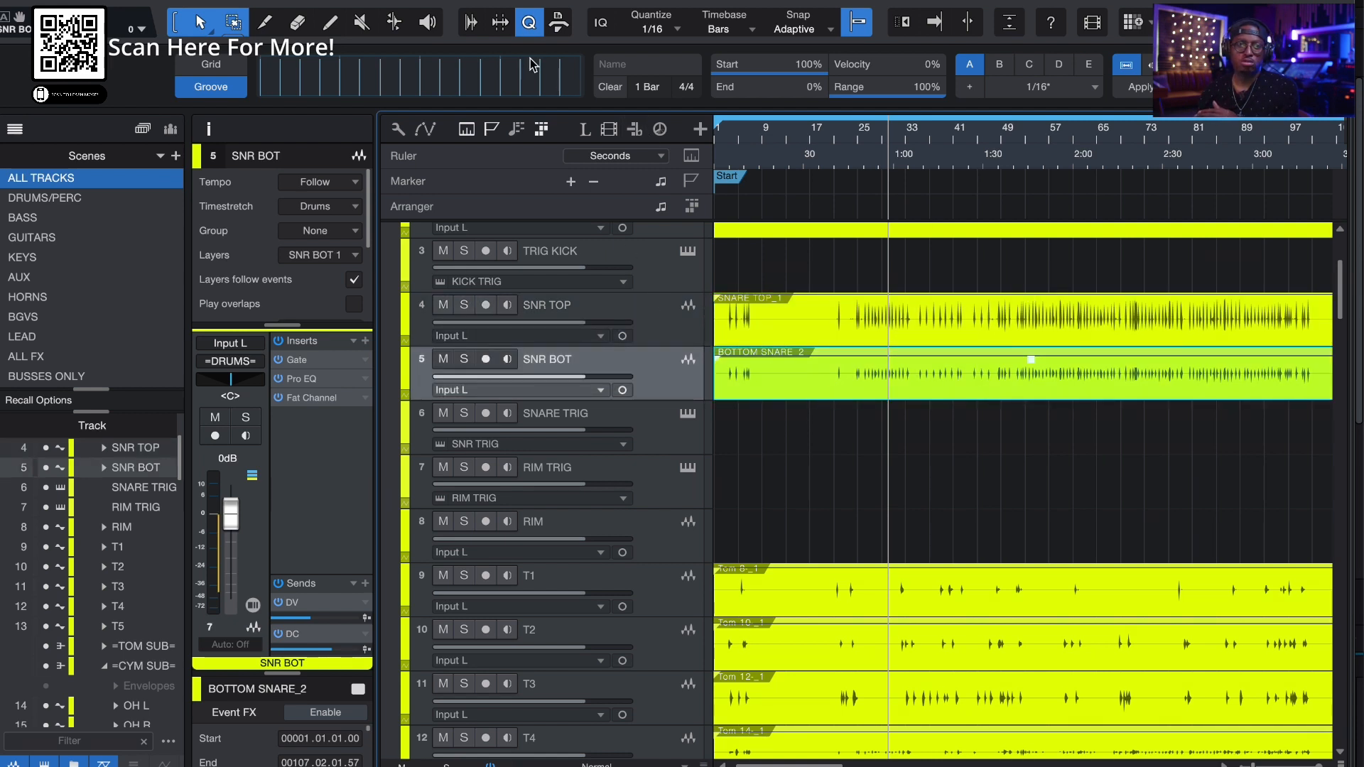
pyautogui.click(501, 23)
pyautogui.click(528, 22)
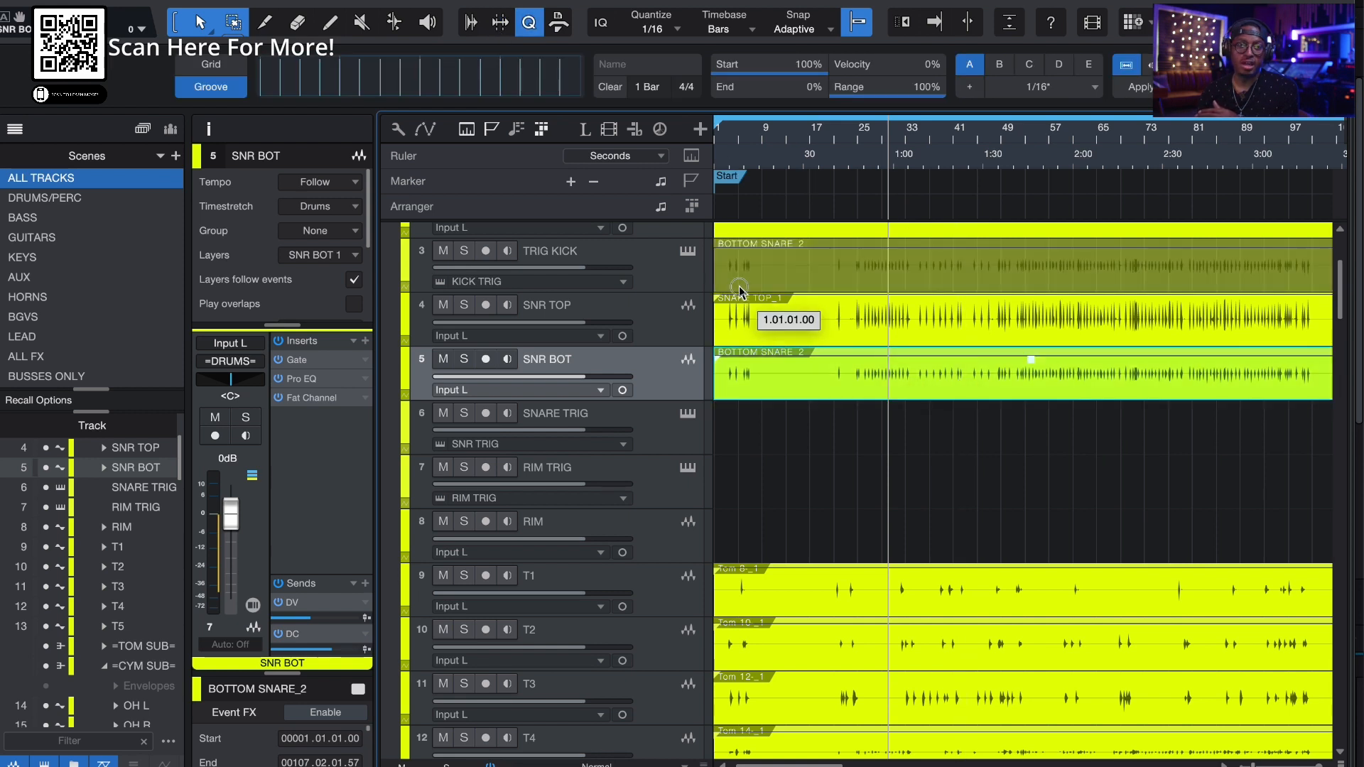
pyautogui.moveTo(533, 167); pyautogui.dragTo(361, 87)
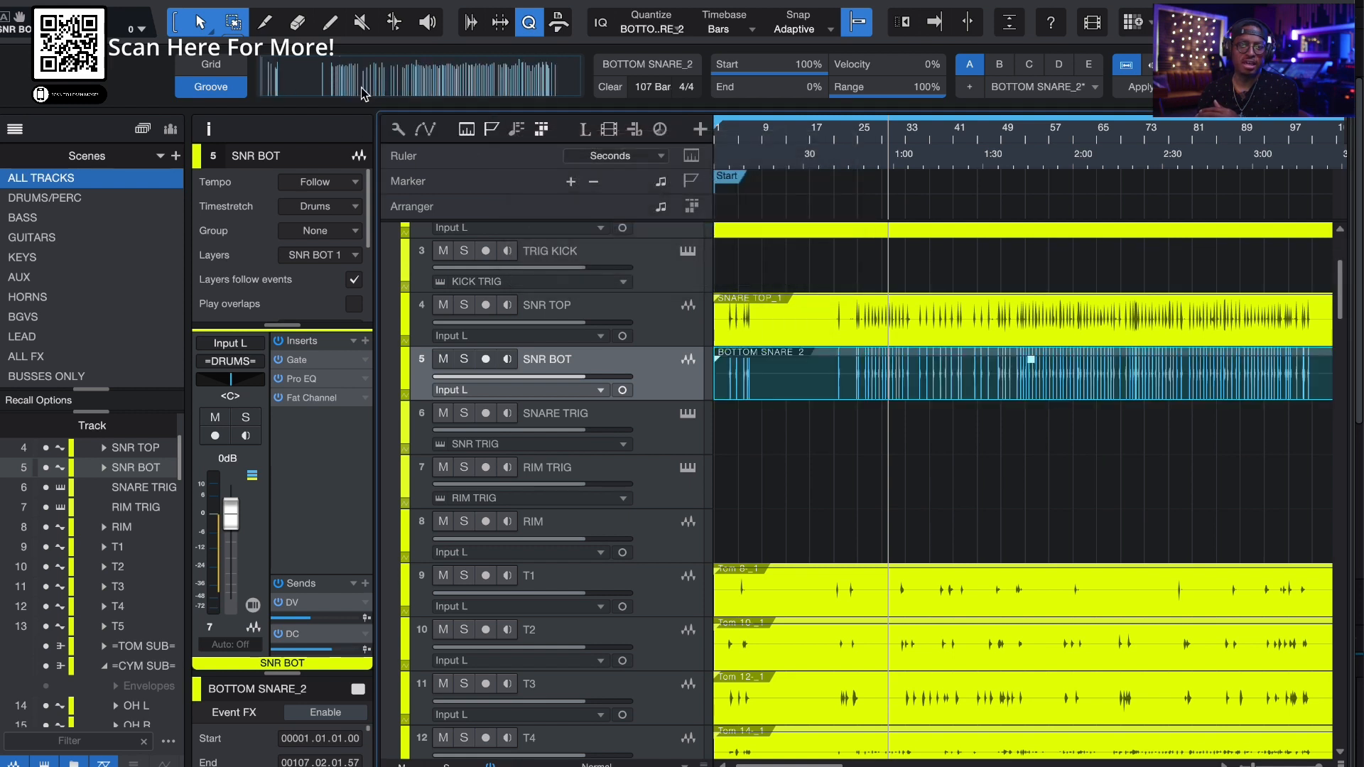
pyautogui.click(211, 65)
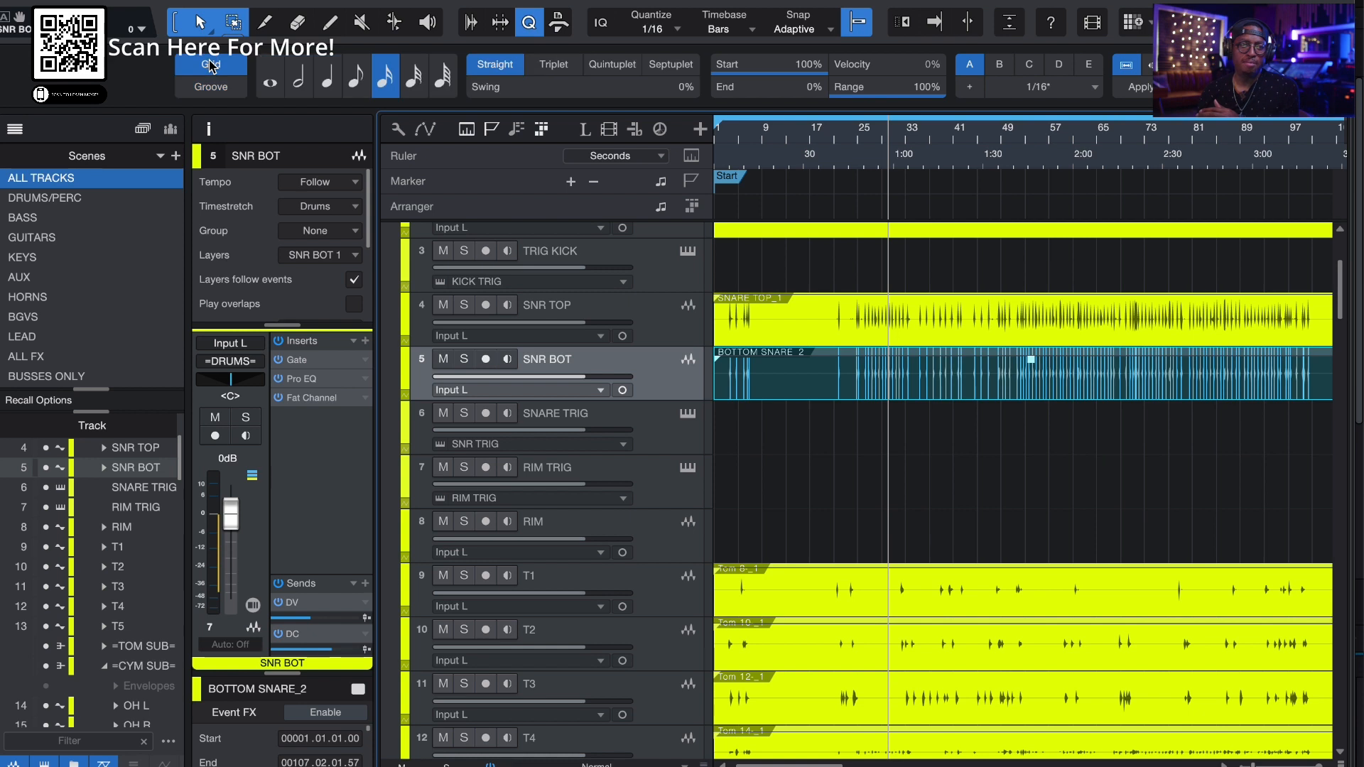
pyautogui.click(213, 85)
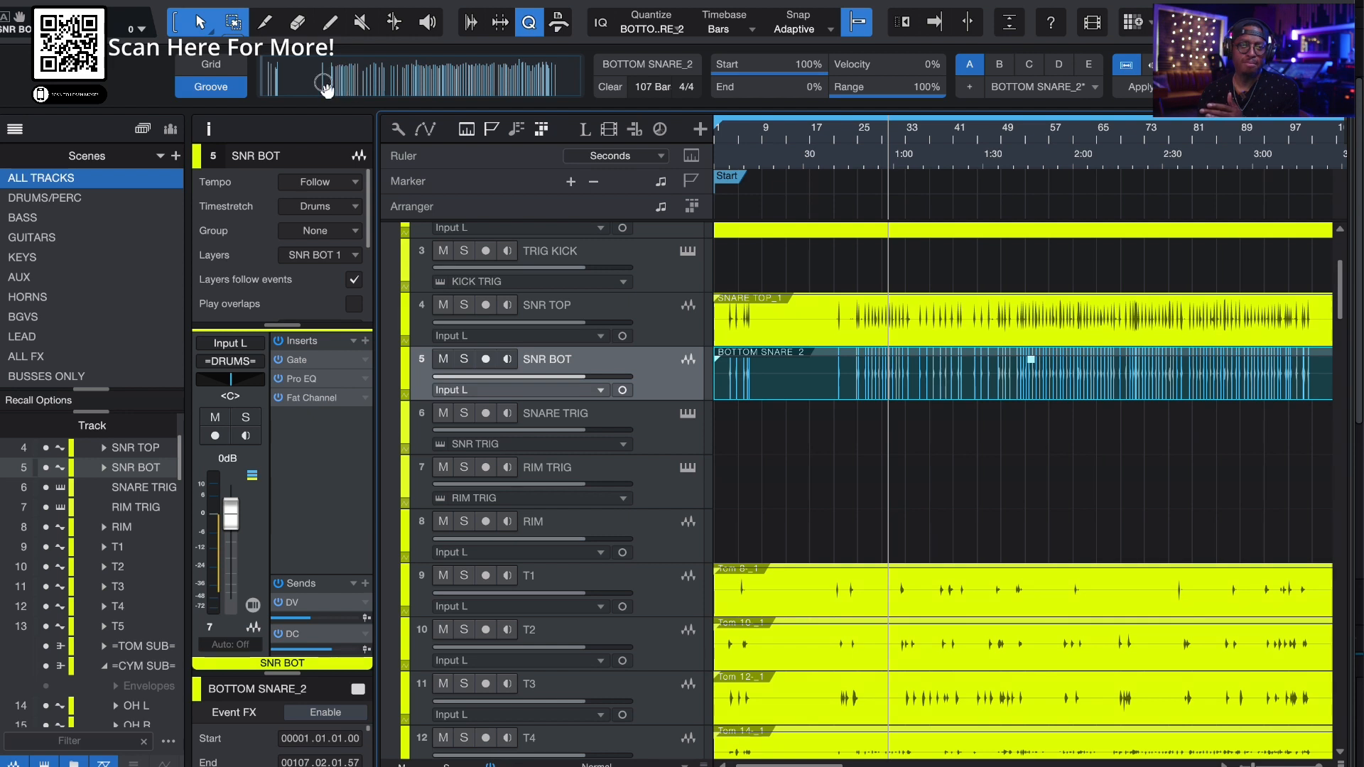
# Place the extracted BOTTOM SNARE_2 groove on the SNARE TRIG track as a note event and play it from about bar 21
pyautogui.moveTo(729, 368); pyautogui.dragTo(736, 440)
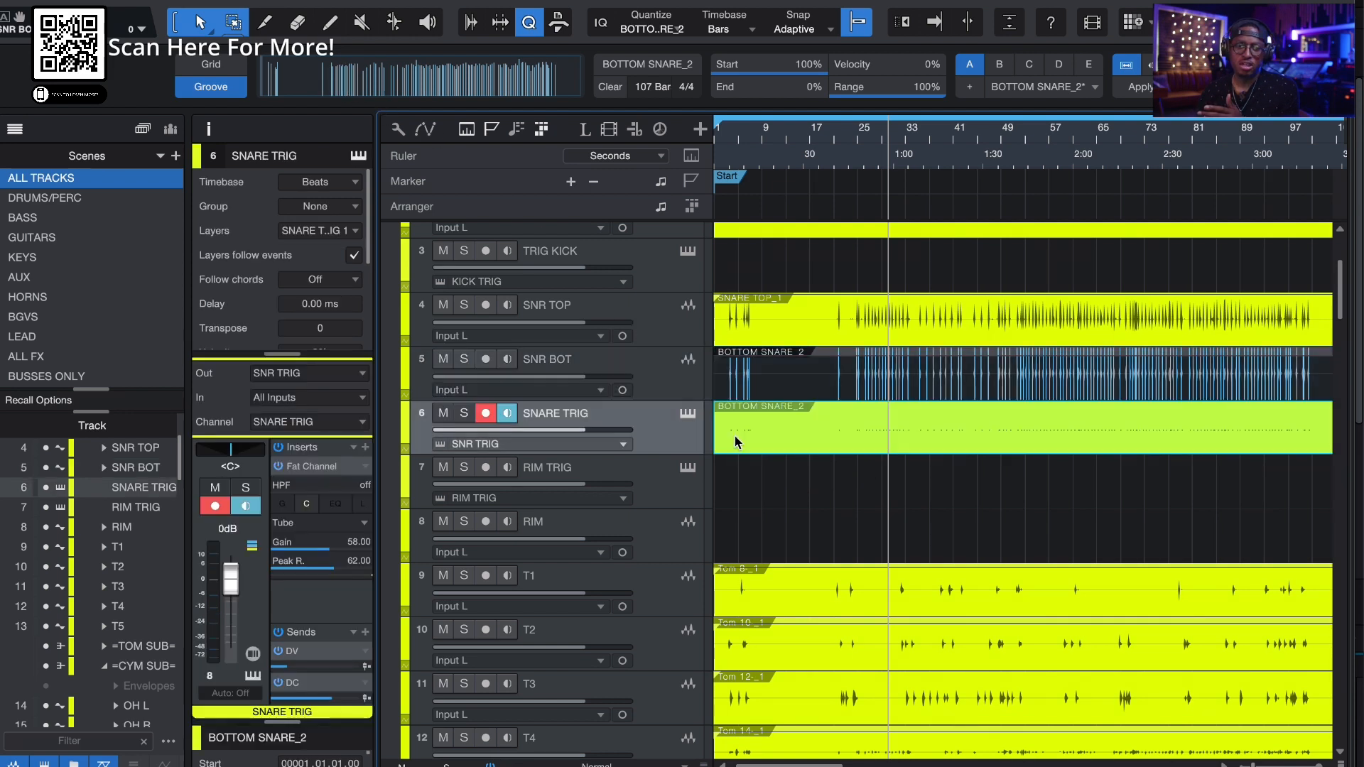
pyautogui.click(841, 138)
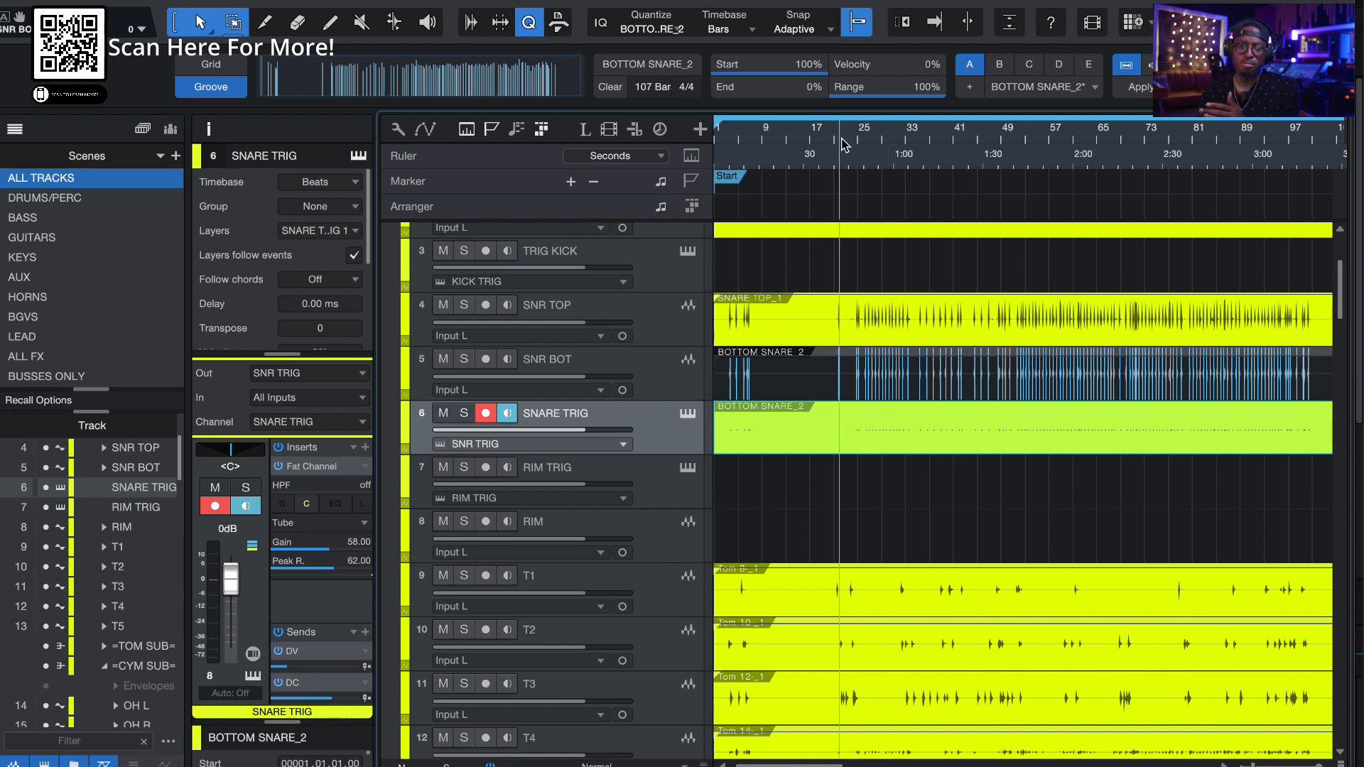
pyautogui.press('space')
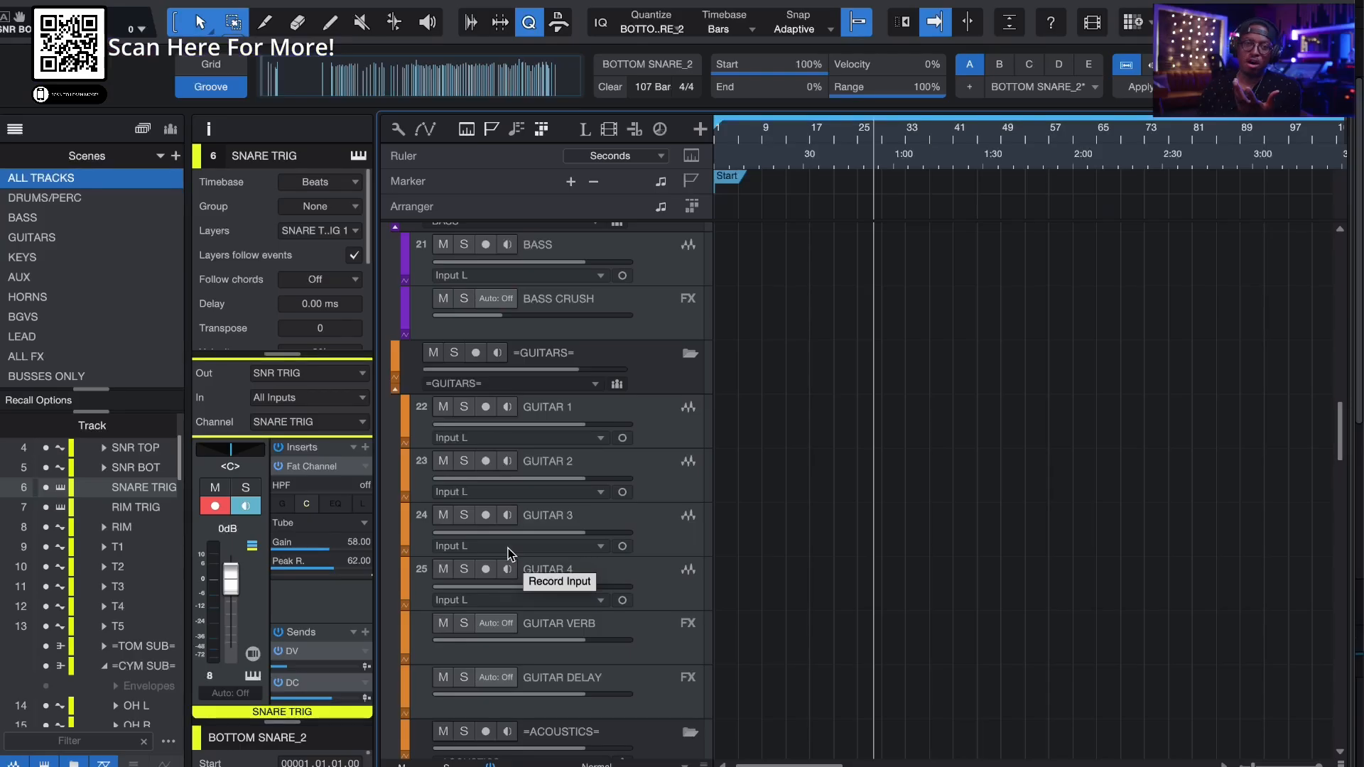
# Show the mixer and look through the channels and their preloaded inserts and sends from the drums to the guitars
pyautogui.press('F3')
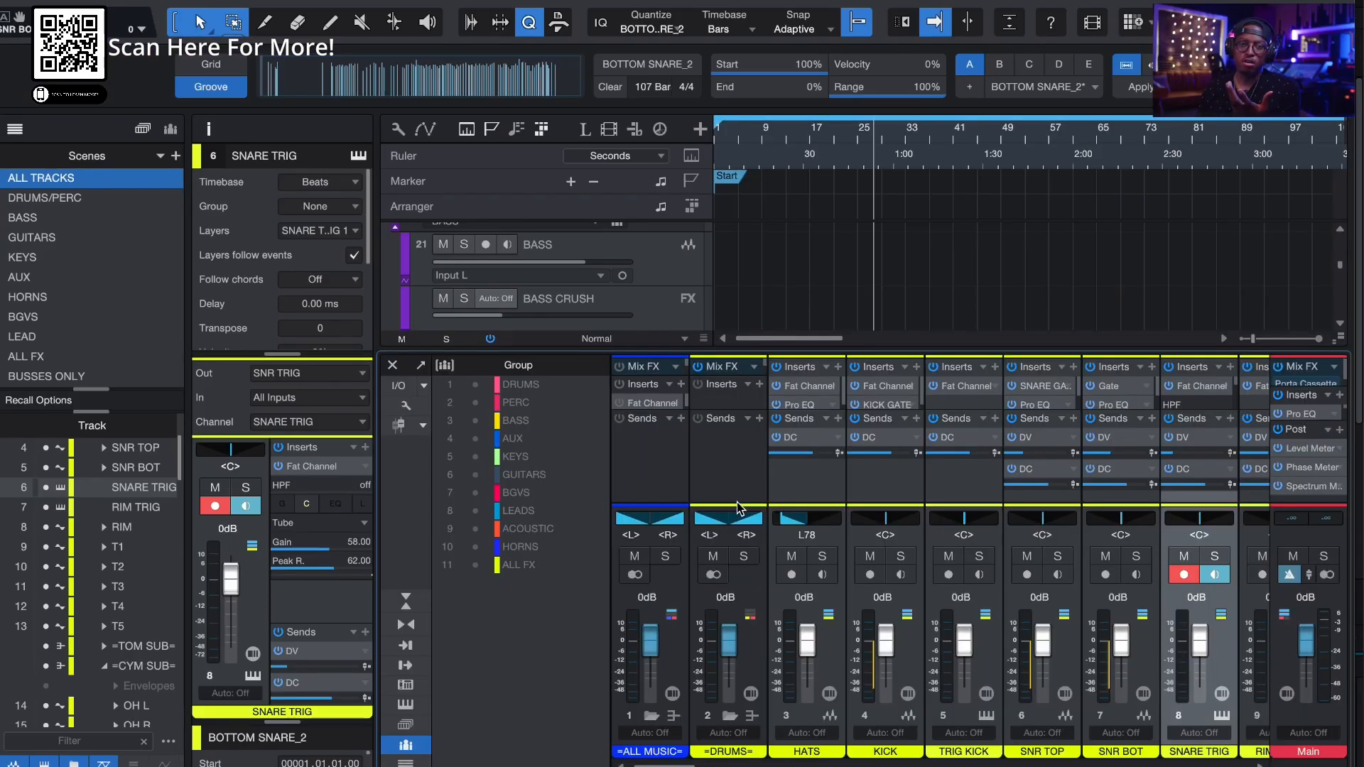
pyautogui.hscroll(10, 723, 483)
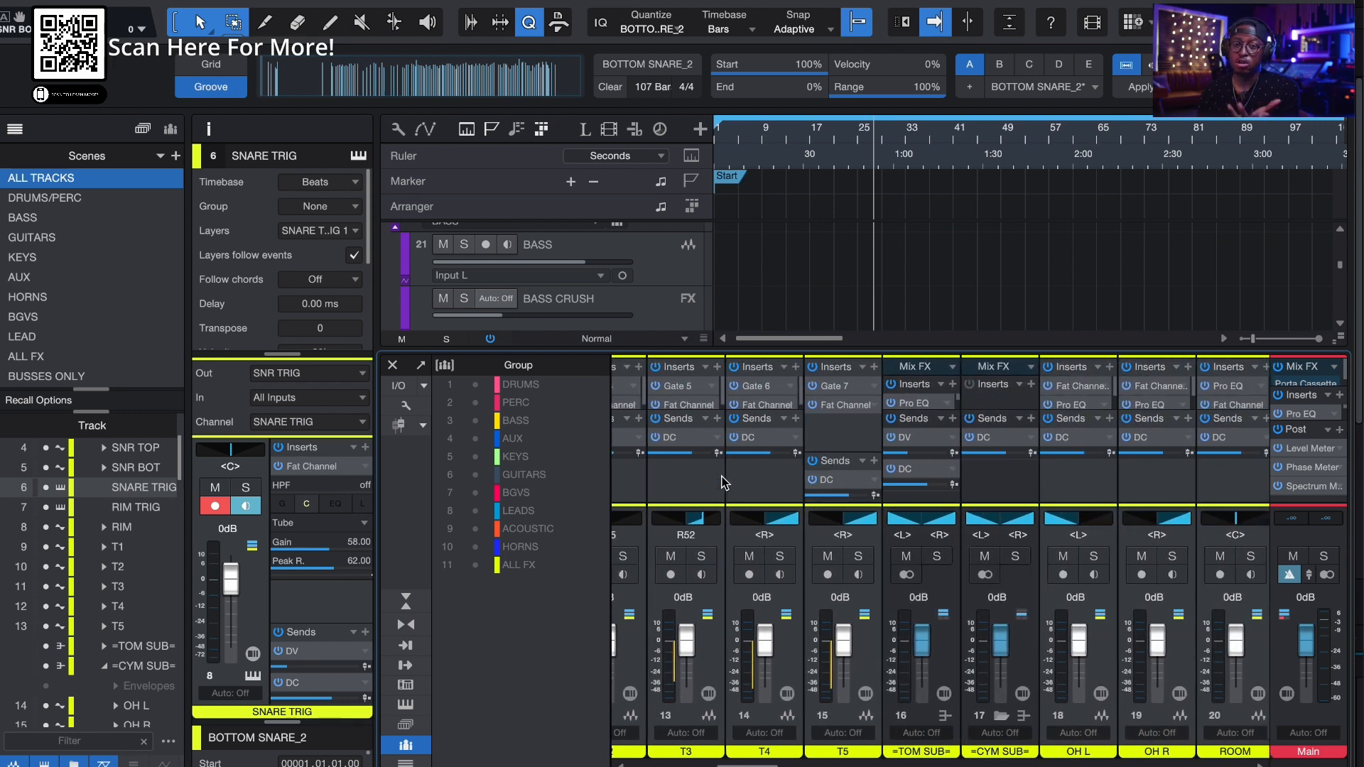
pyautogui.hscroll(12, 723, 483)
pyautogui.hscroll(1, 723, 483)
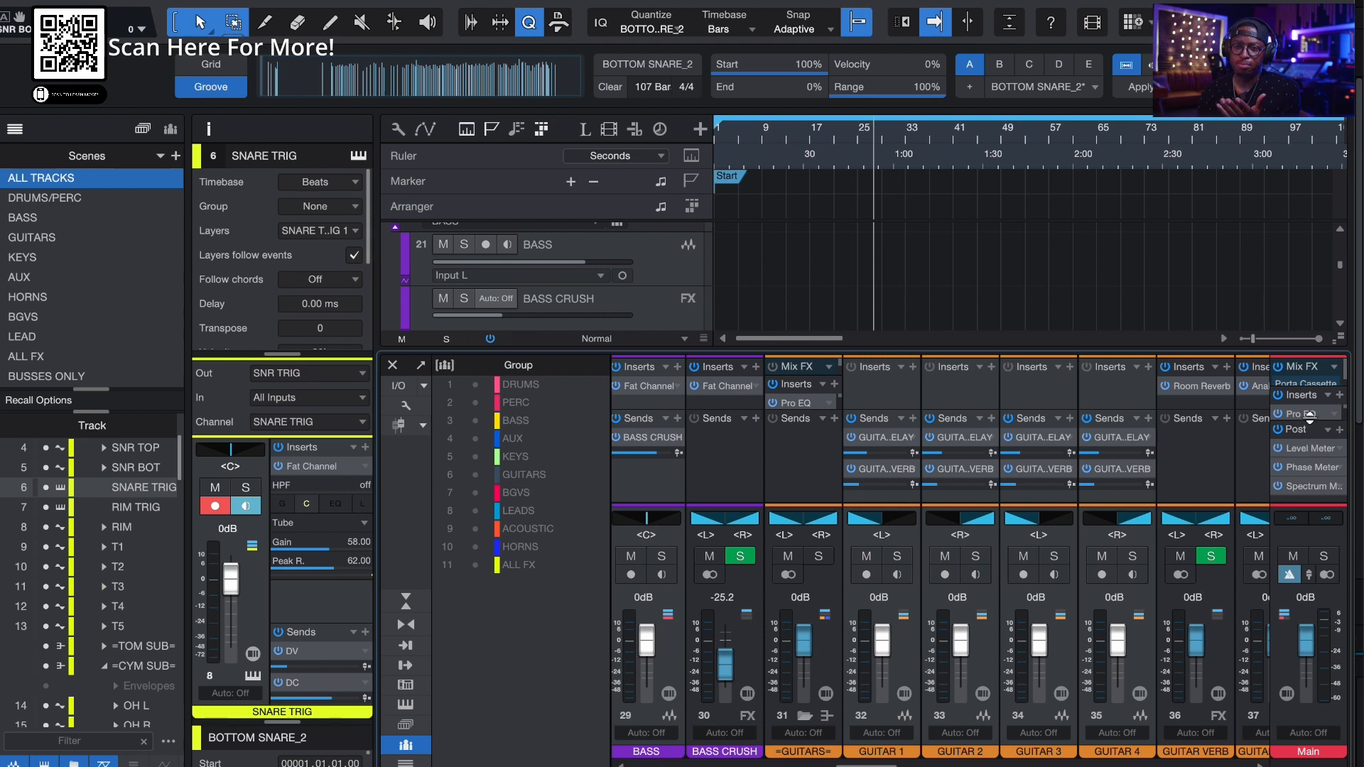
# Expand the Main channel's insert list, open the Fat Channel in the fifth slot, and examine its equalizer, compressor and limiter
pyautogui.moveTo(1309, 415); pyautogui.dragTo(1311, 470)
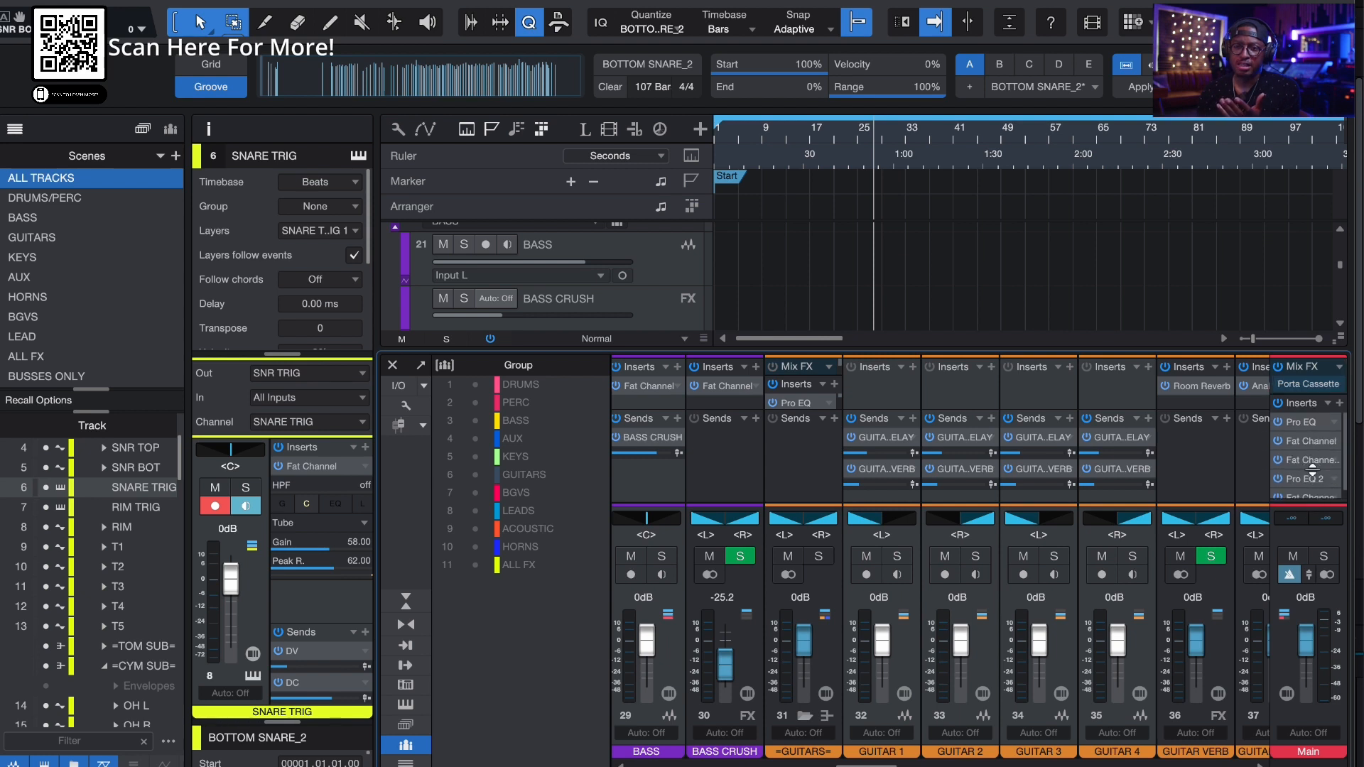
pyautogui.scroll(-1, 1312, 475)
pyautogui.doubleClick(1303, 491)
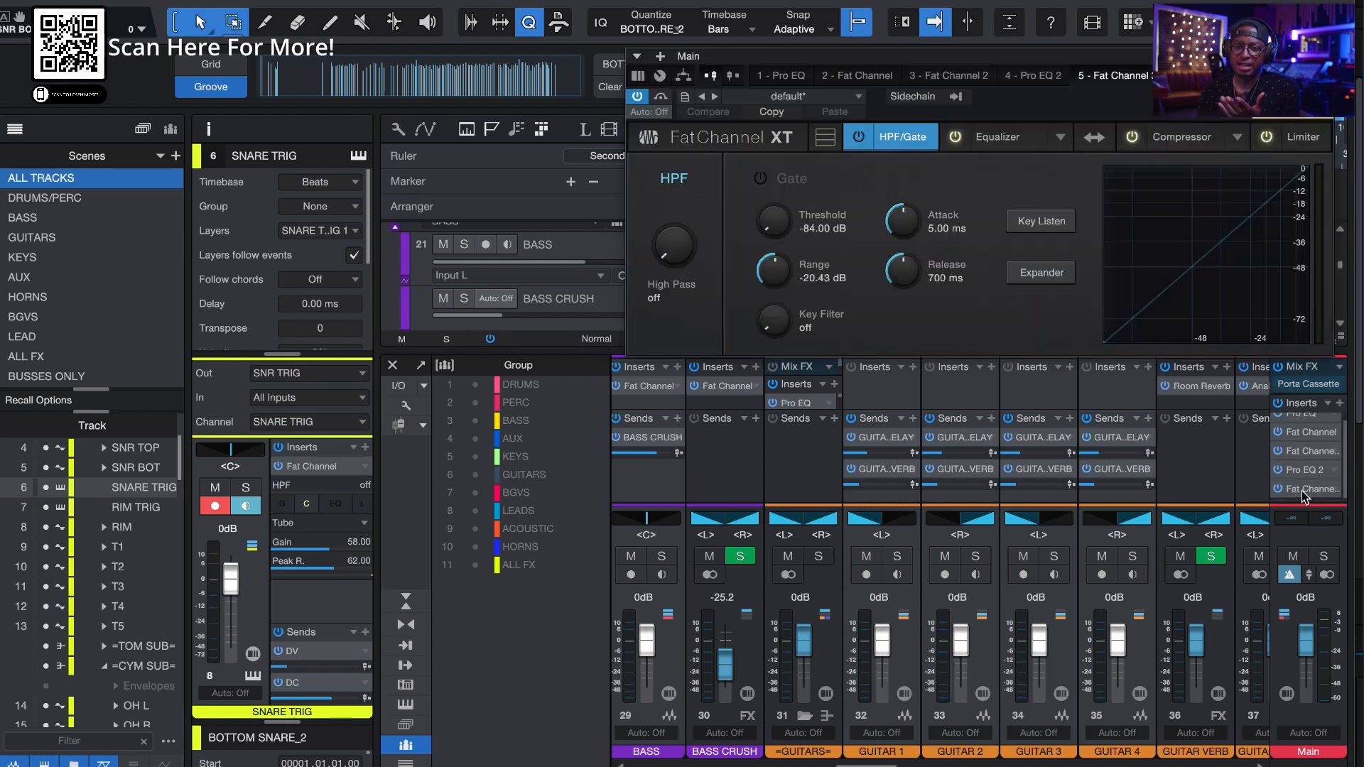
pyautogui.click(1017, 136)
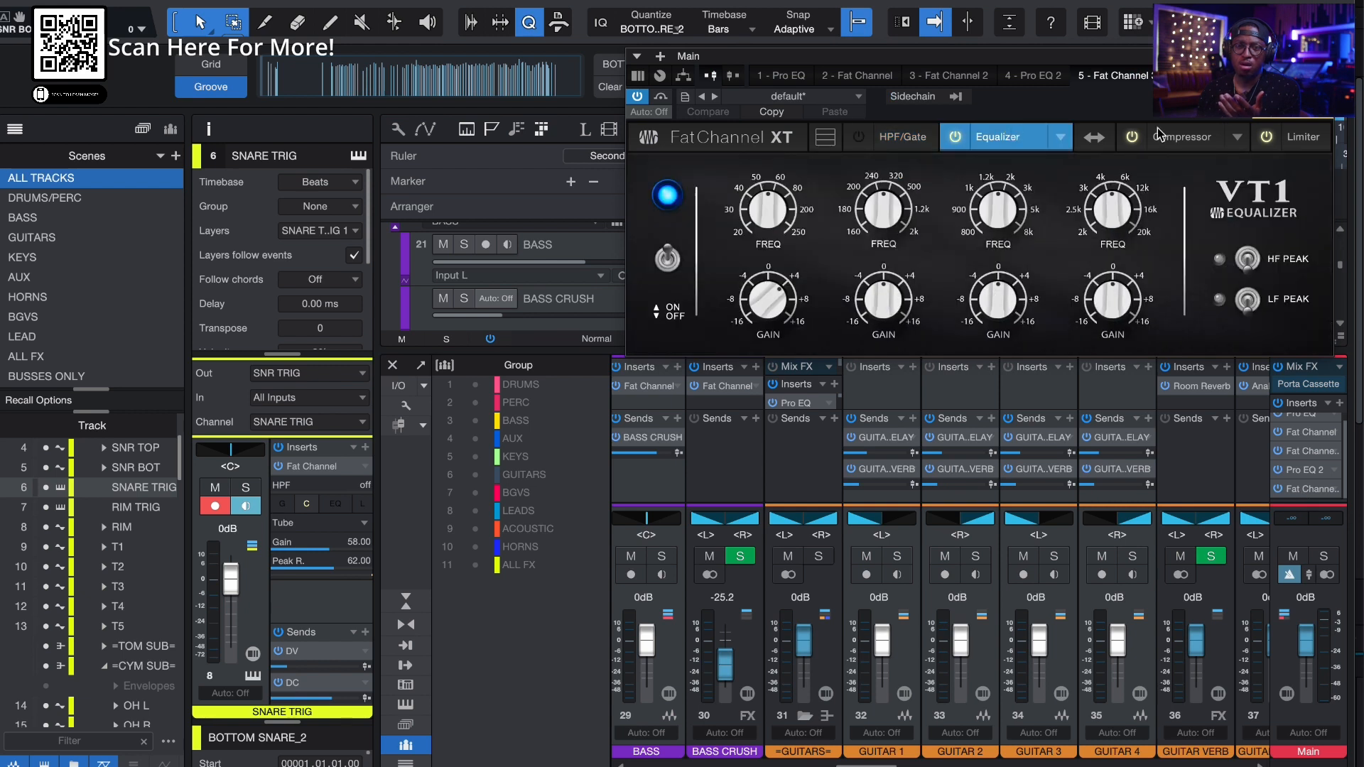
pyautogui.click(1193, 137)
pyautogui.click(1297, 139)
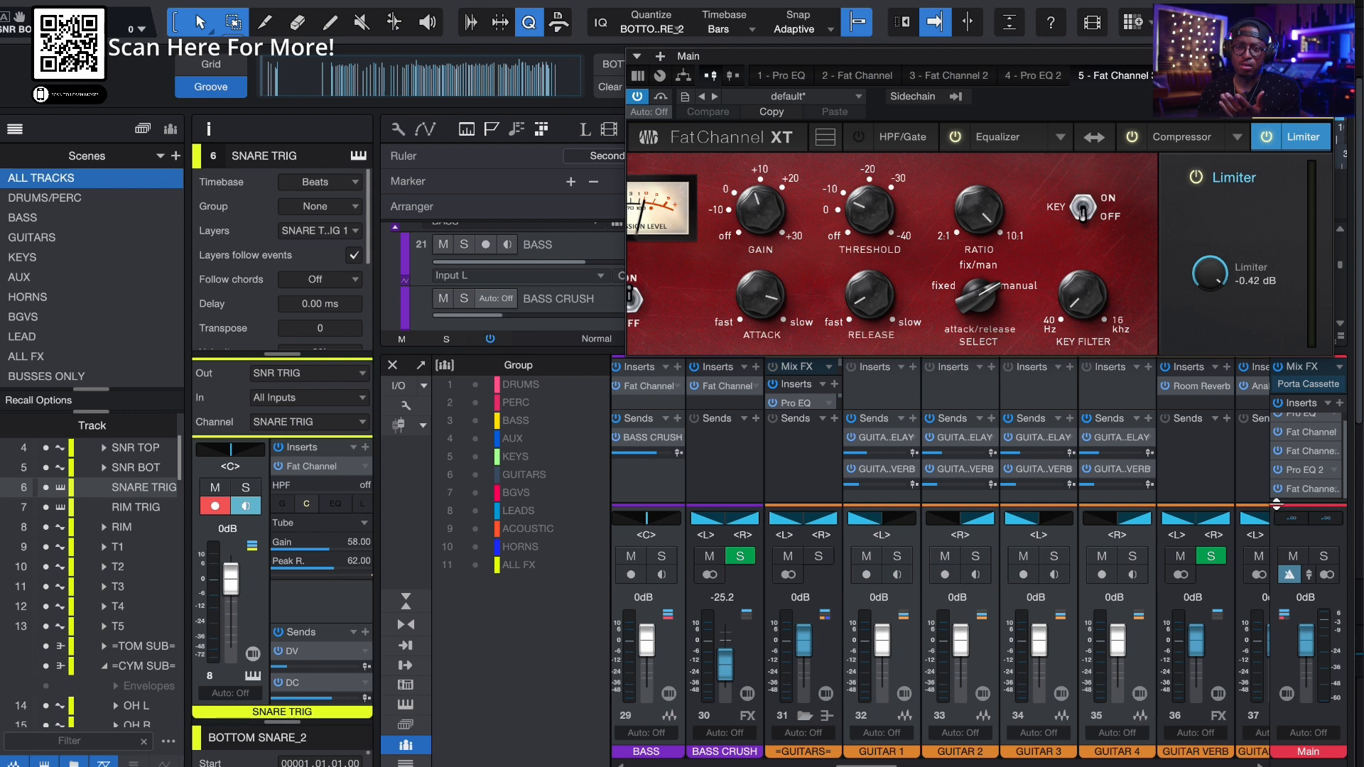
pyautogui.moveTo(1276, 505); pyautogui.dragTo(1281, 584)
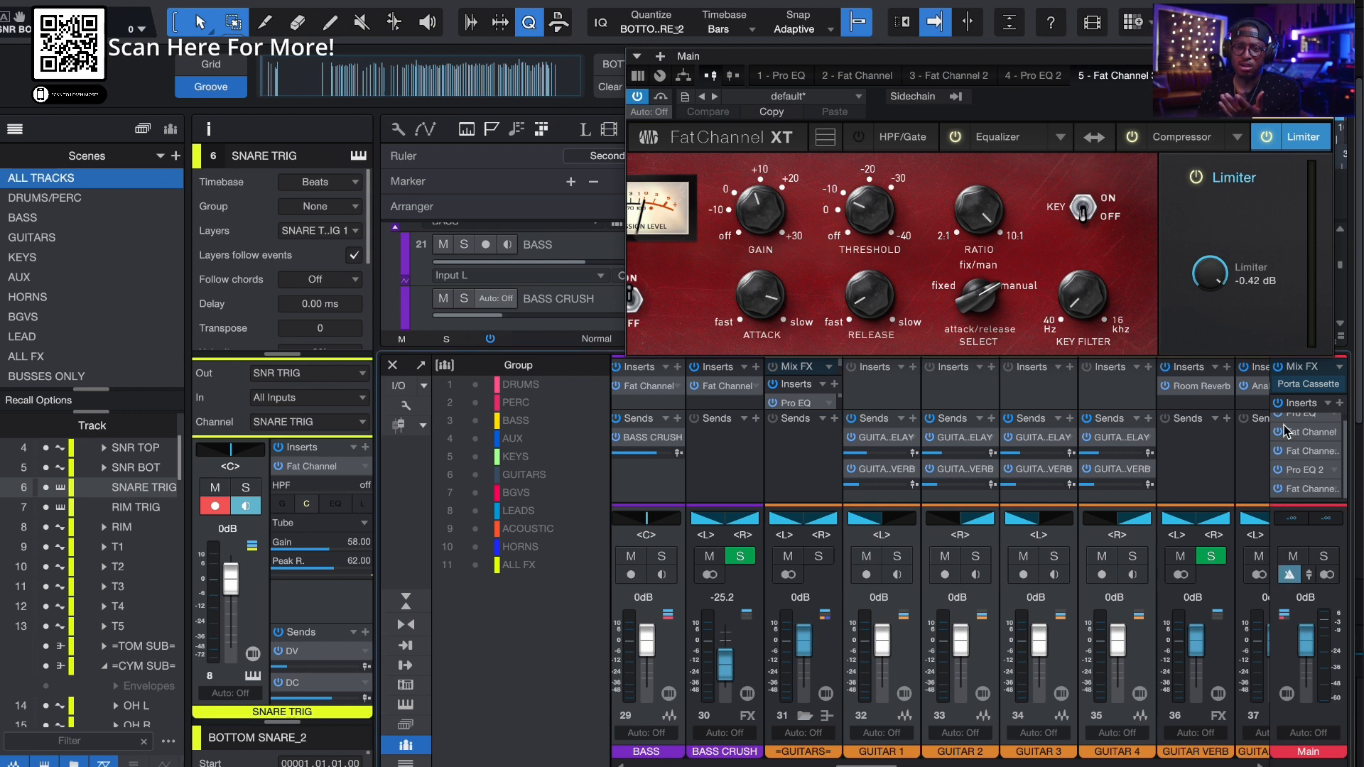